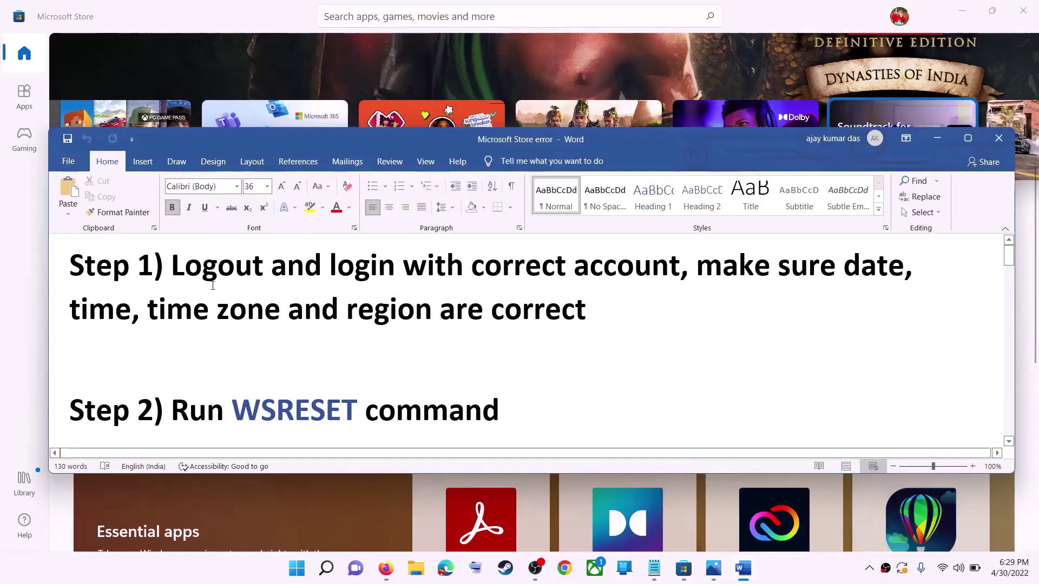
Sign out of the current account in Microsoft Store and start signing in again with the correct account.
drag(172, 265, 680, 266)
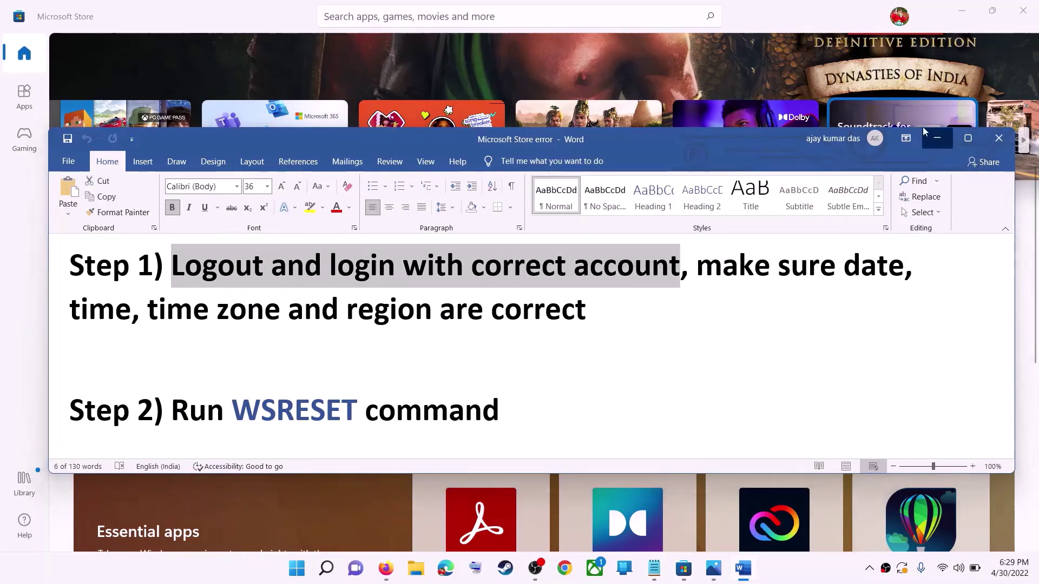
click(939, 141)
scroll(761, 331, up, 5)
scroll(761, 331, down, 1)
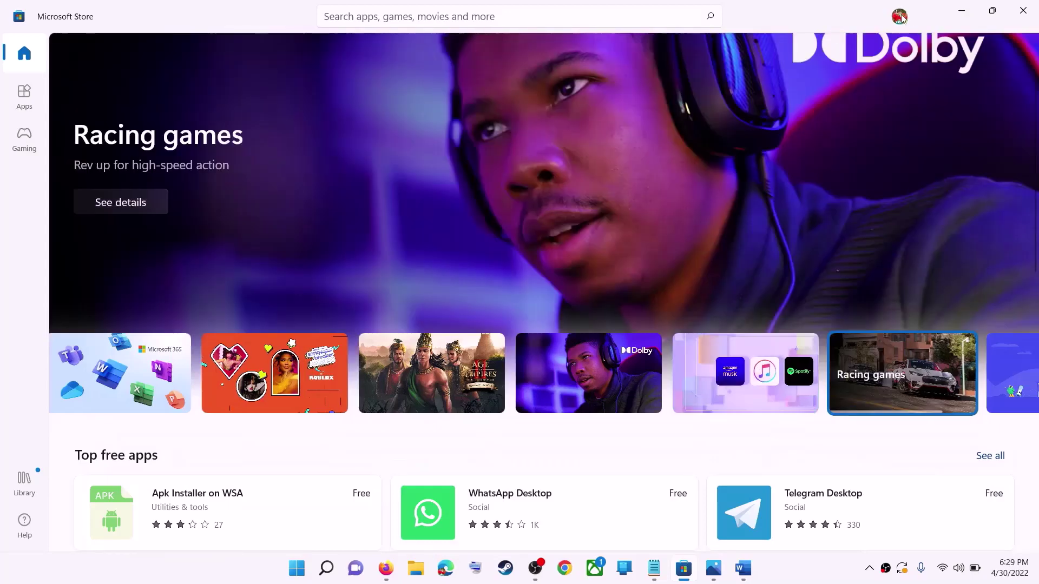
click(899, 17)
click(742, 81)
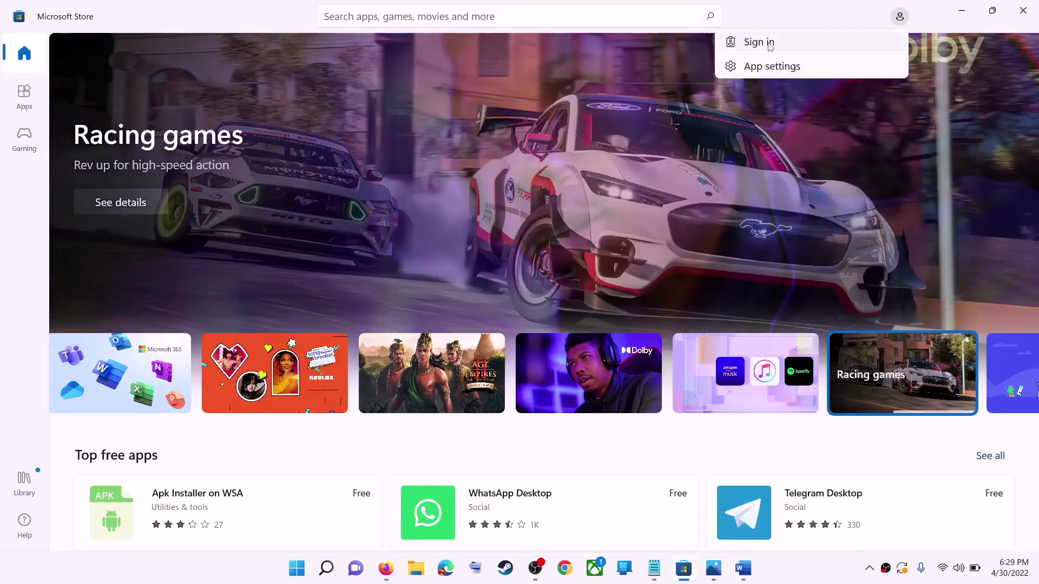
click(771, 47)
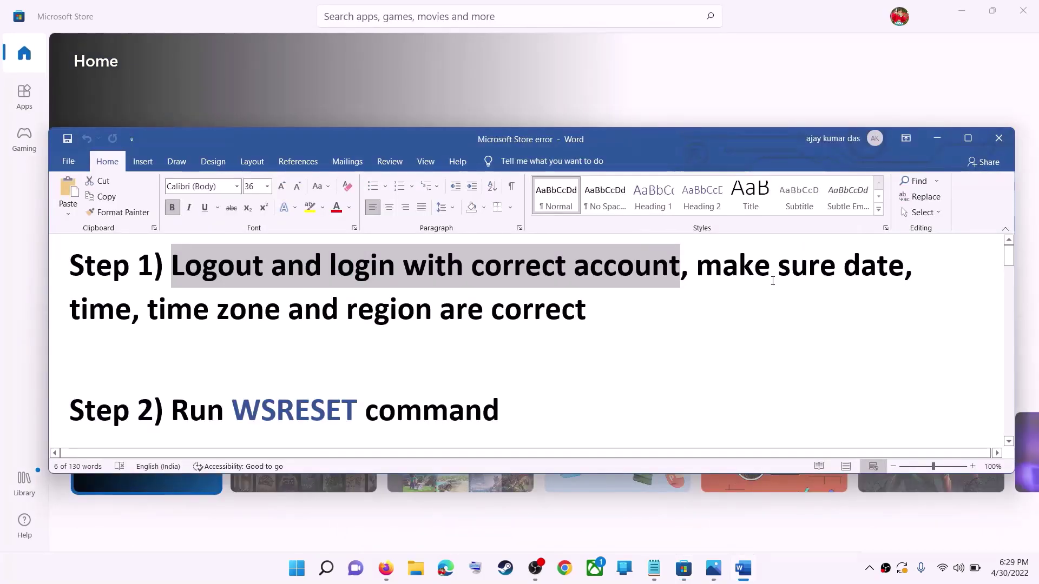
Open the Windows date and time settings and select the time zone (UTC+05:30) Chennai, Kolkata, Mumbai, New Delhi.
drag(772, 281, 527, 301)
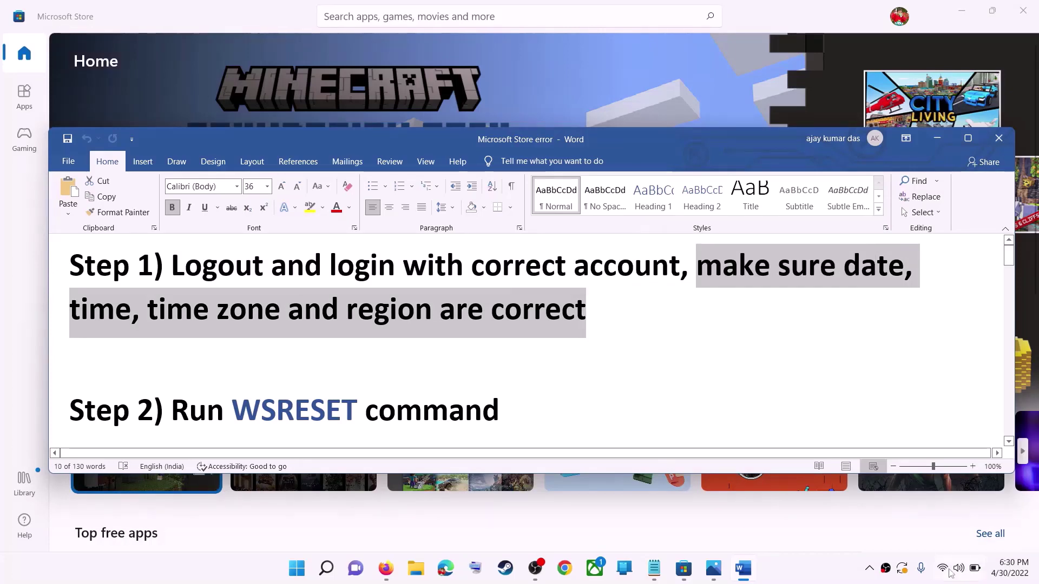
right_click(1008, 568)
click(991, 510)
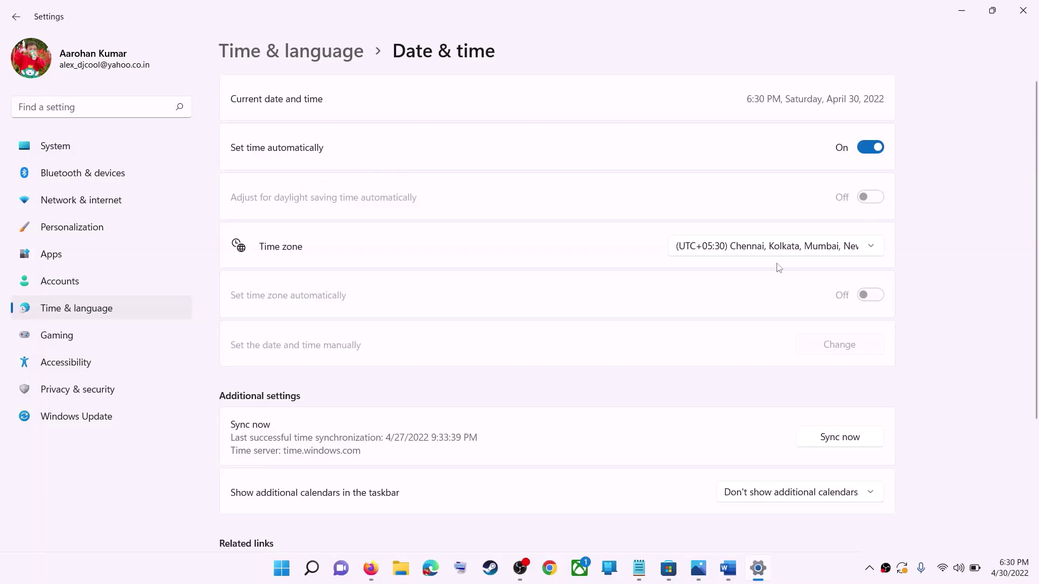
click(767, 251)
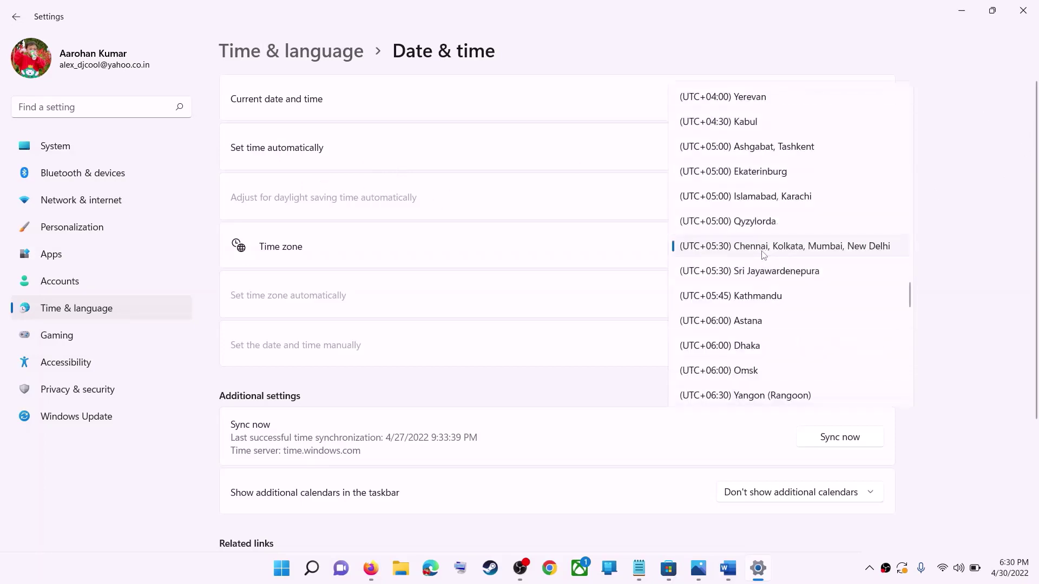
click(793, 250)
scroll(930, 302, down, 3)
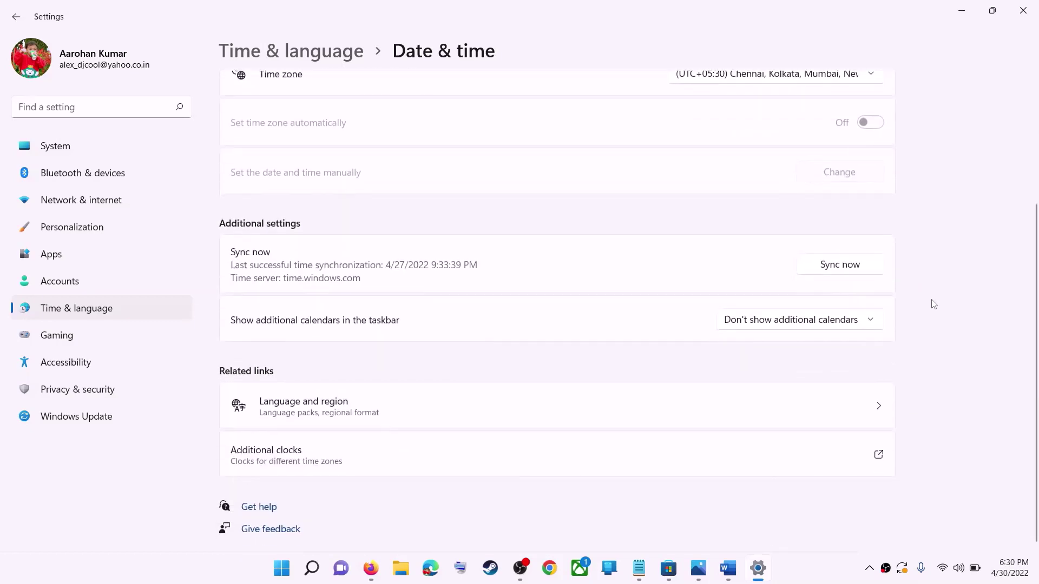
scroll(774, 361, up, 3)
scroll(596, 329, down, 3)
scroll(447, 318, up, 3)
Check the selected country or region in the Language & region settings and close Settings.
click(73, 314)
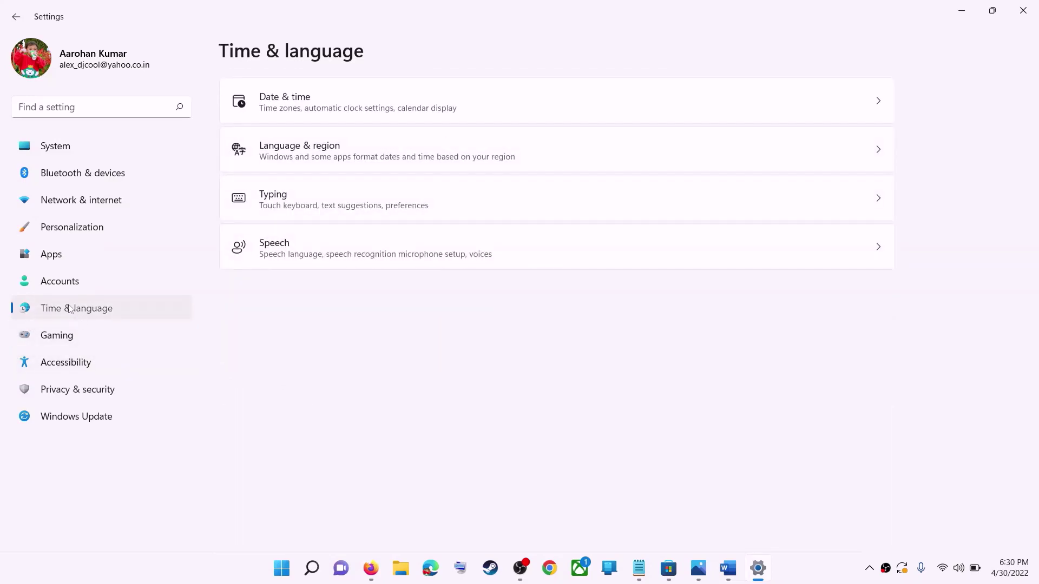
click(784, 163)
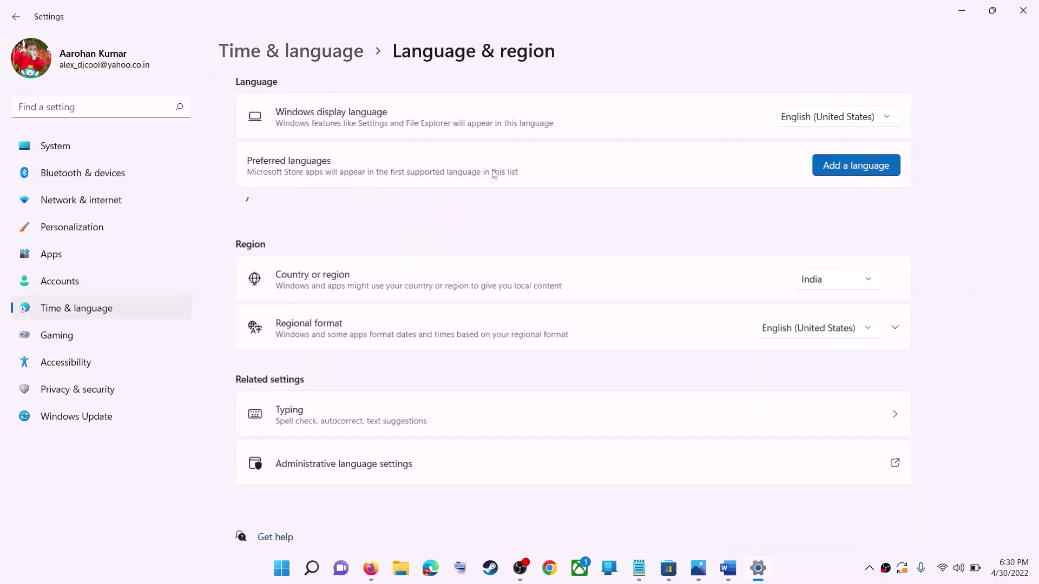
click(826, 312)
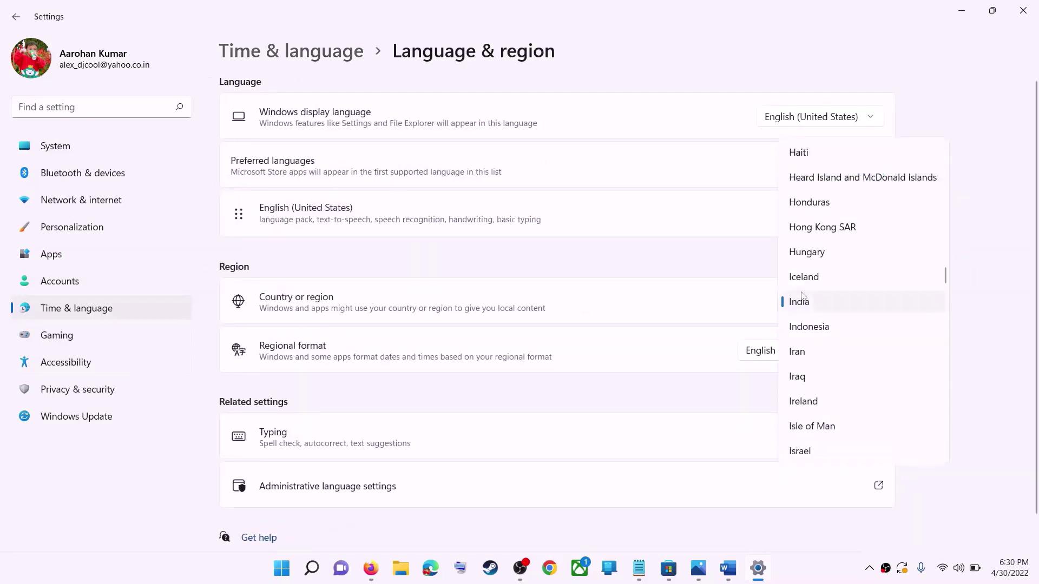
click(1007, 269)
click(1031, 18)
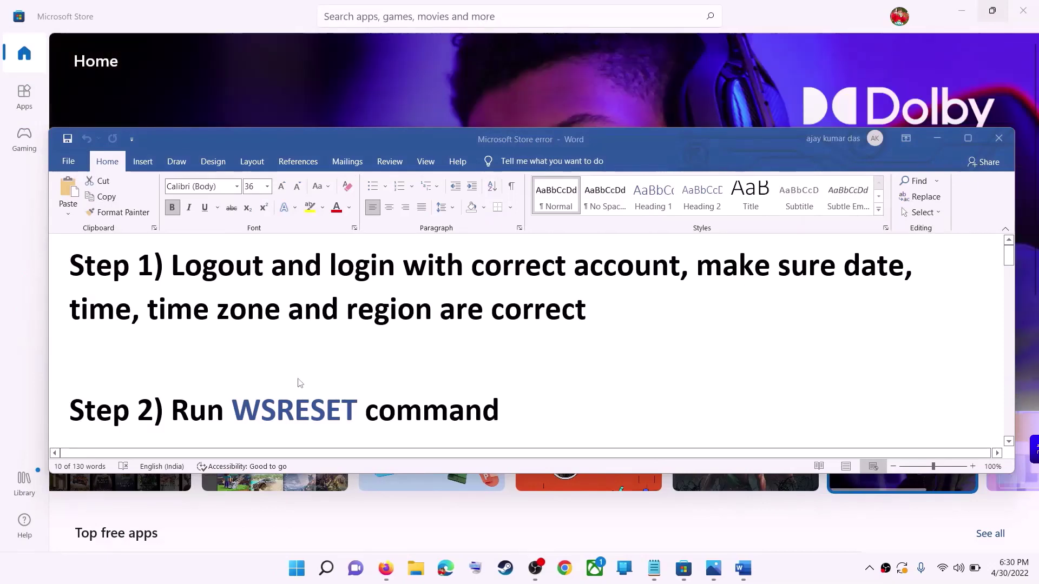
Find and run the WSRESET command, and maximize the Microsoft Store window that it opens.
scroll(397, 375, down, 1)
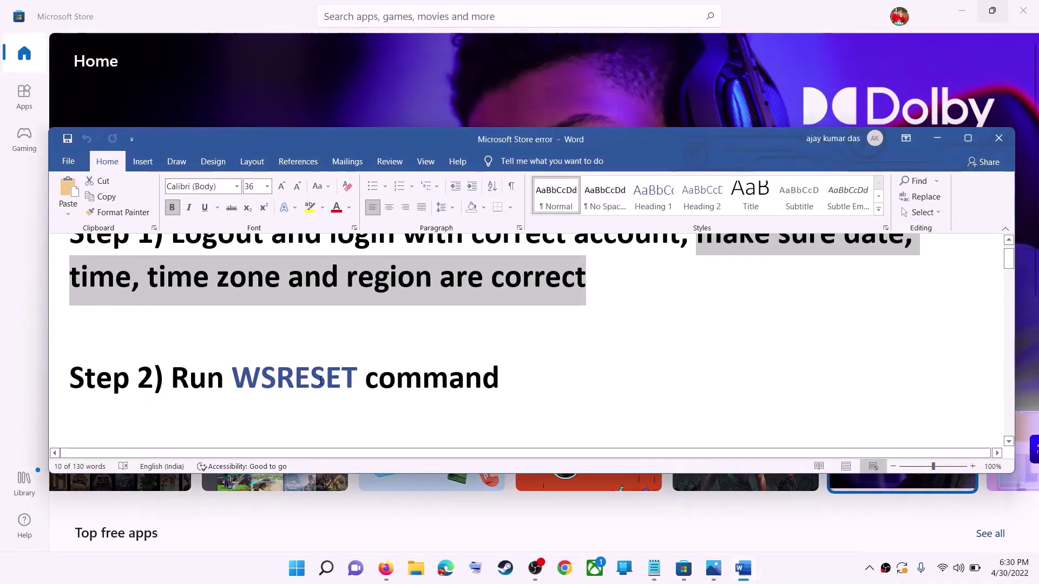
double_click(295, 379)
click(307, 571)
text(WSRESET)
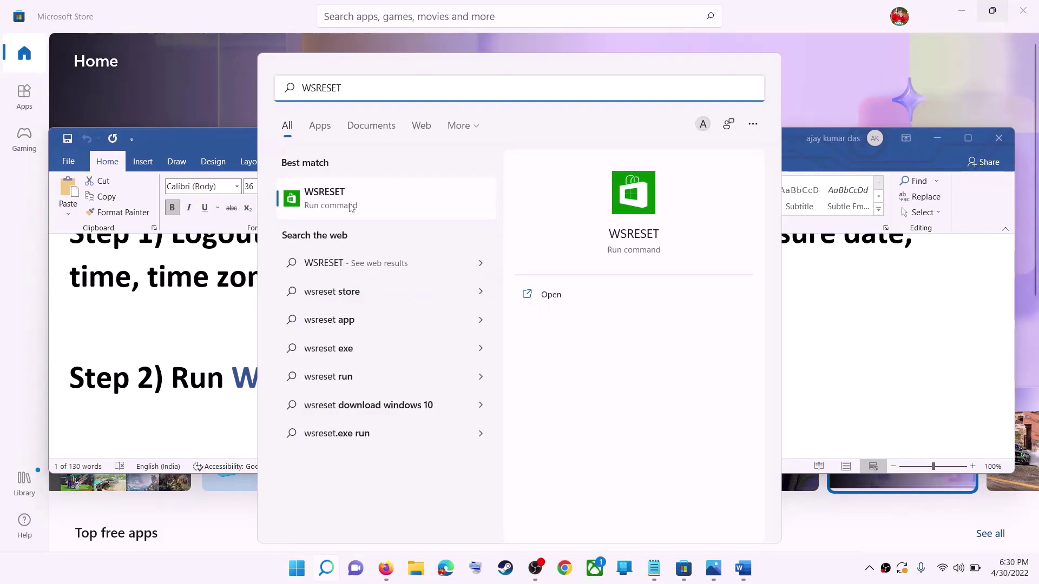
click(351, 208)
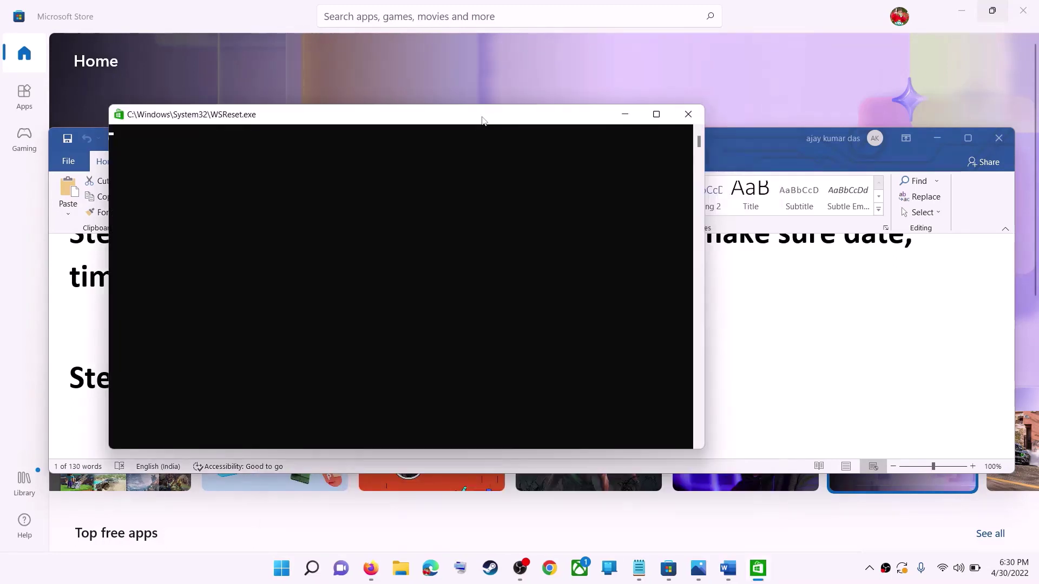
drag(483, 120, 550, 130)
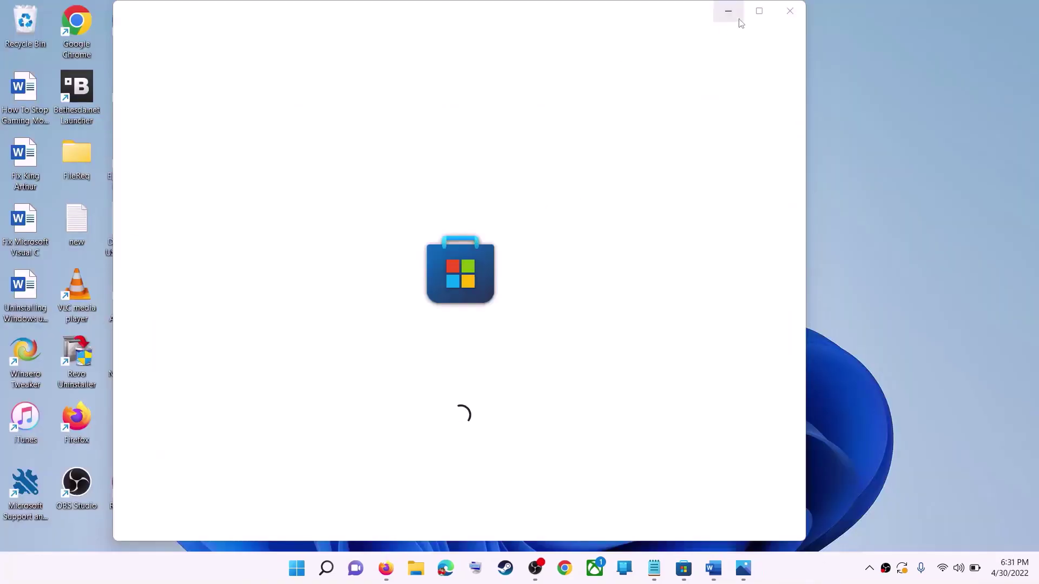
click(760, 12)
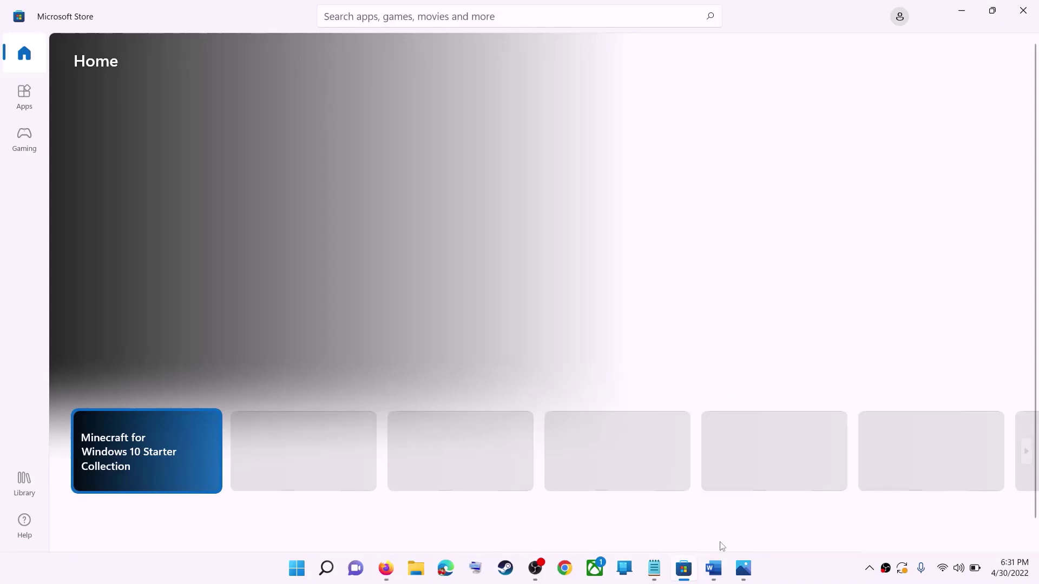
Review Step 3 in the Word document, search Windows for "store" and open the Microsoft Store app's settings.
click(714, 568)
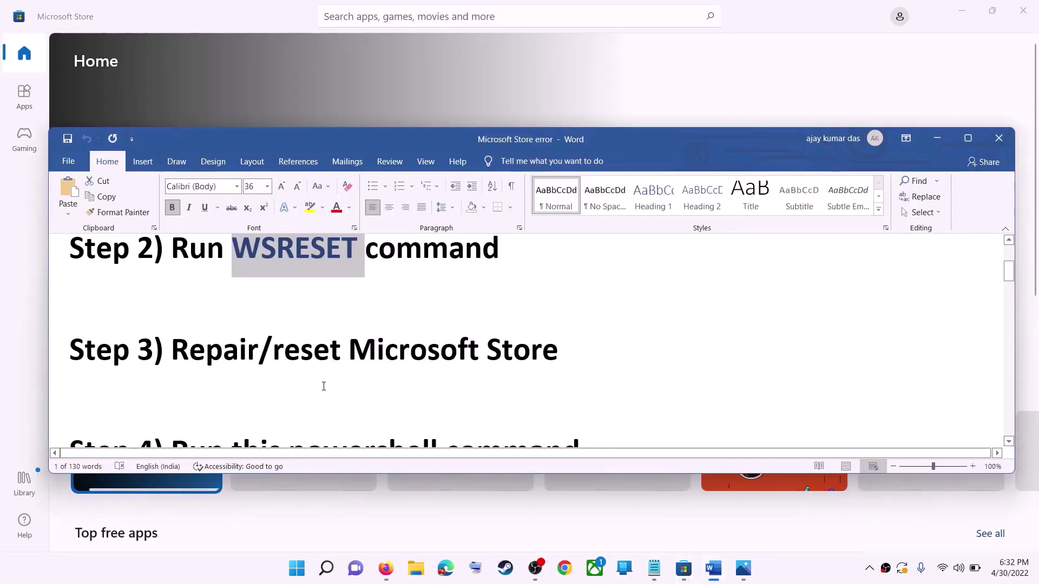
drag(273, 351, 562, 353)
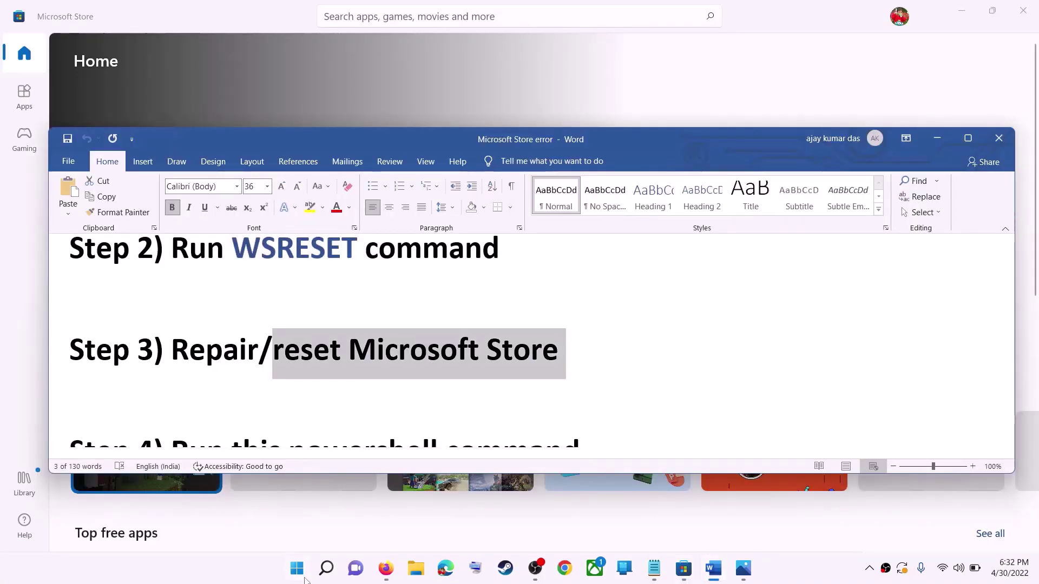
click(304, 581)
text(store)
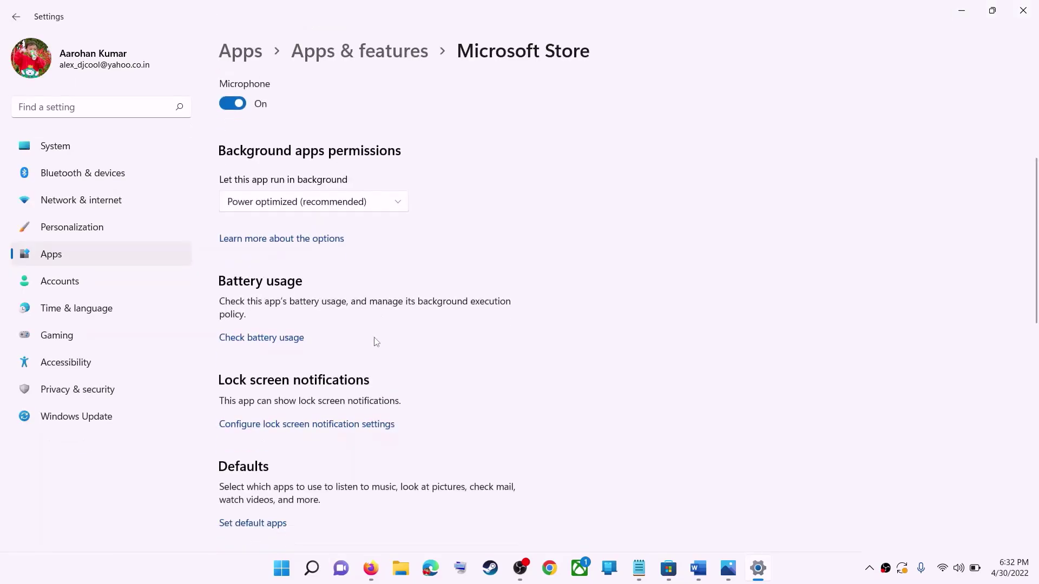
Repair the Microsoft Store app, and reset it with its app data.
scroll(373, 340, down, 5)
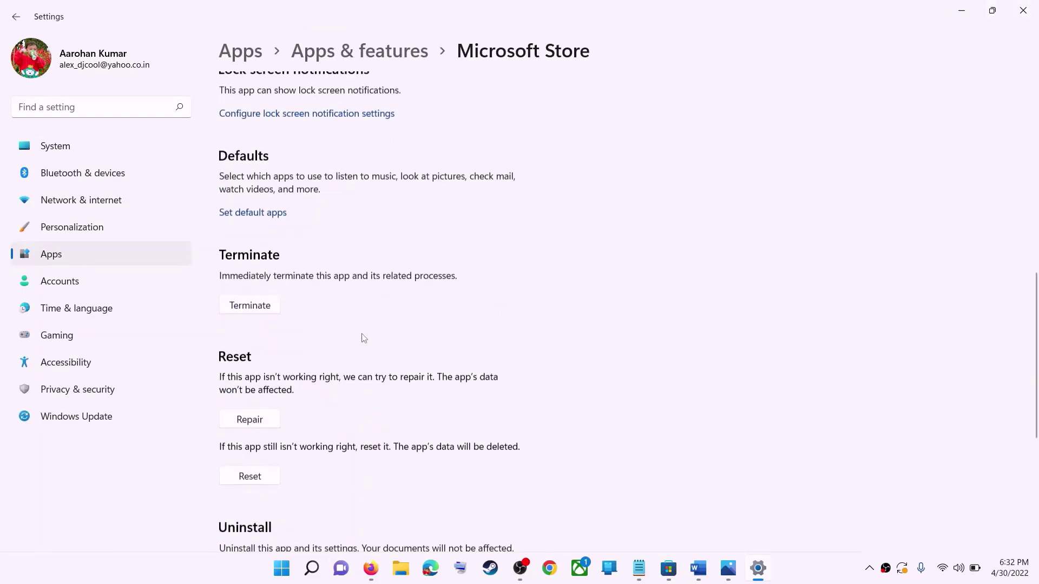
scroll(363, 339, down, 3)
click(250, 267)
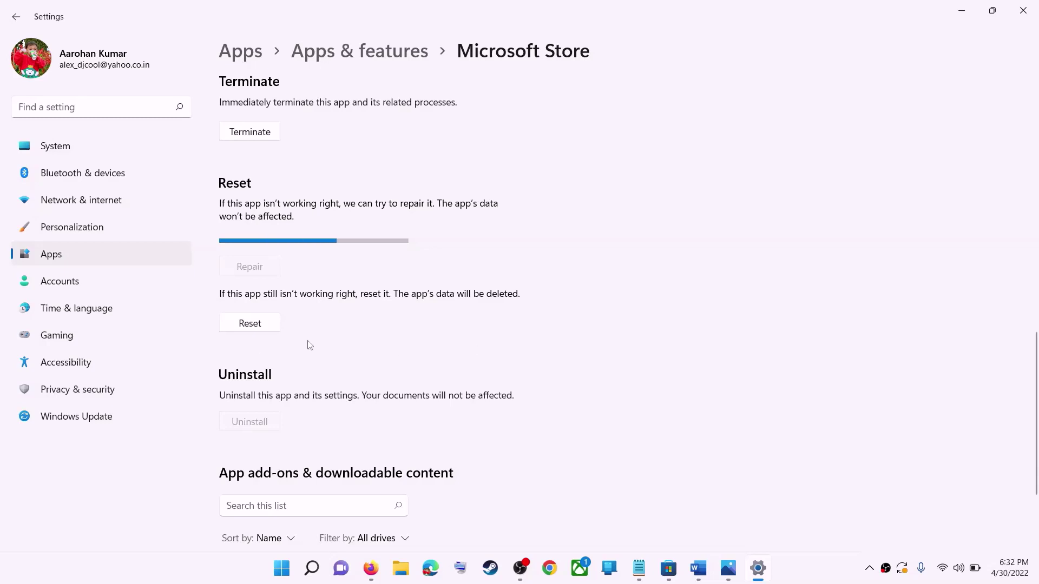
click(263, 330)
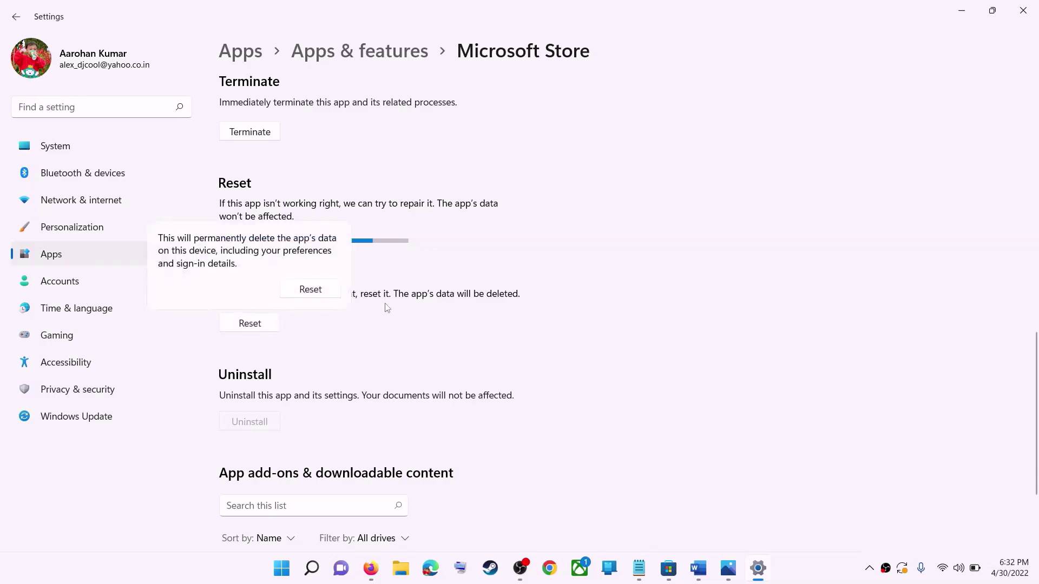
click(310, 291)
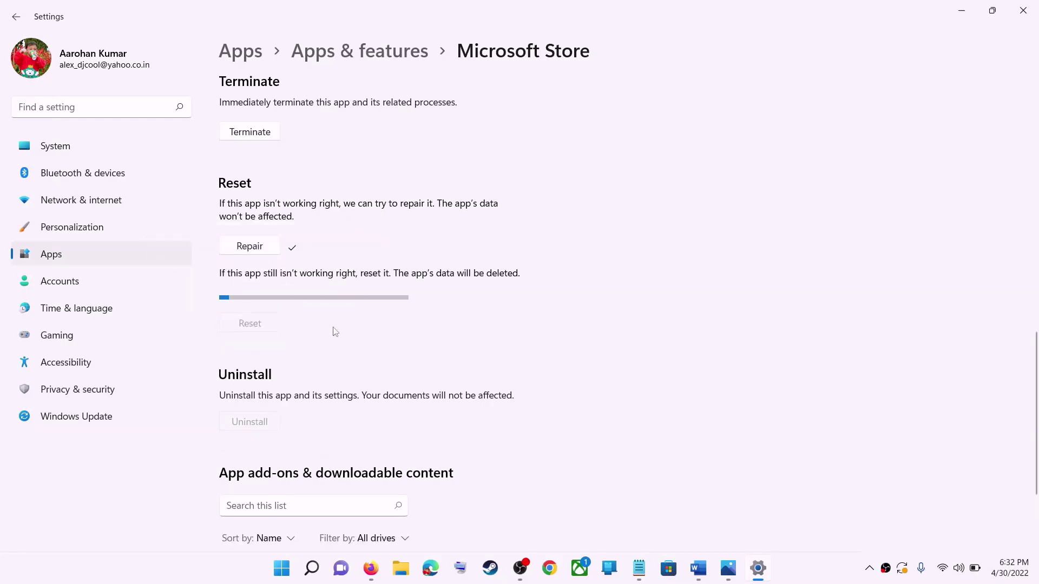
Switch to the Word document and copy the full Get-AppxPackage PowerShell command given under Step 4.
click(698, 568)
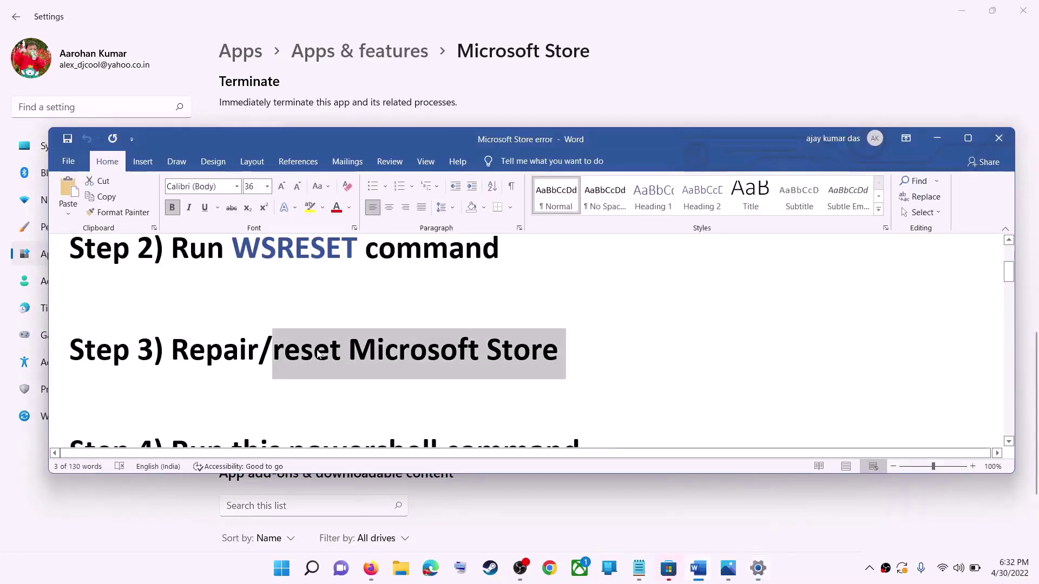
scroll(258, 355, down, 3)
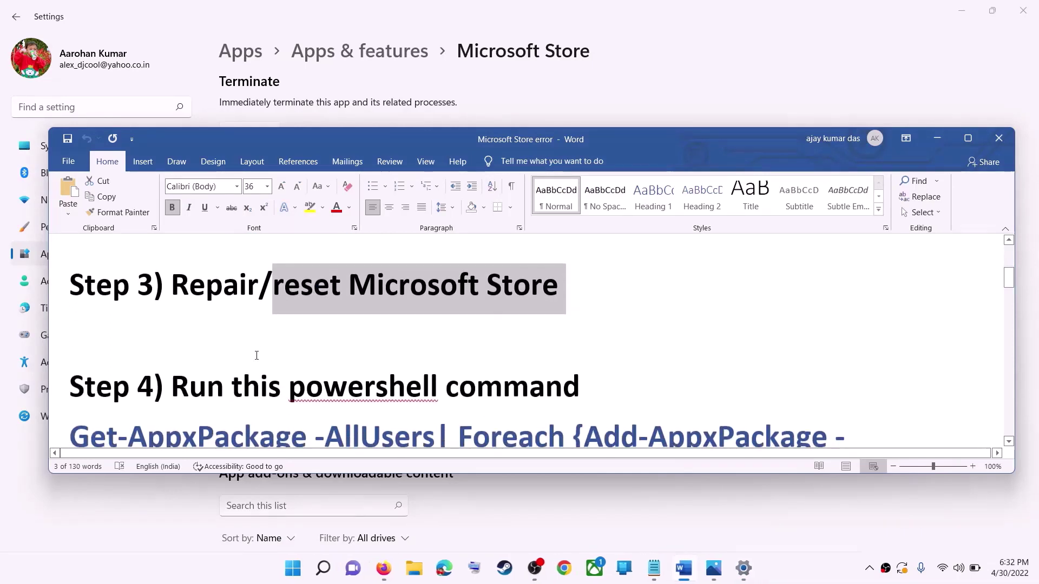
scroll(258, 356, down, 2)
drag(664, 391, 70, 306)
right_click(185, 343)
click(196, 355)
Search Windows for "powershell" and launch Windows PowerShell as administrator, allowing it to make changes to the device.
click(300, 574)
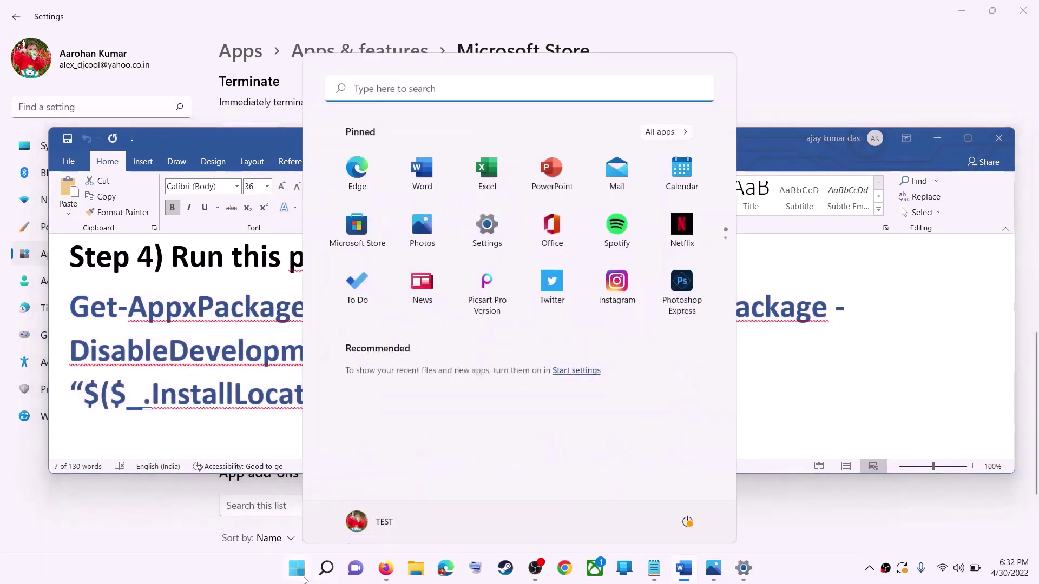
text(powershell)
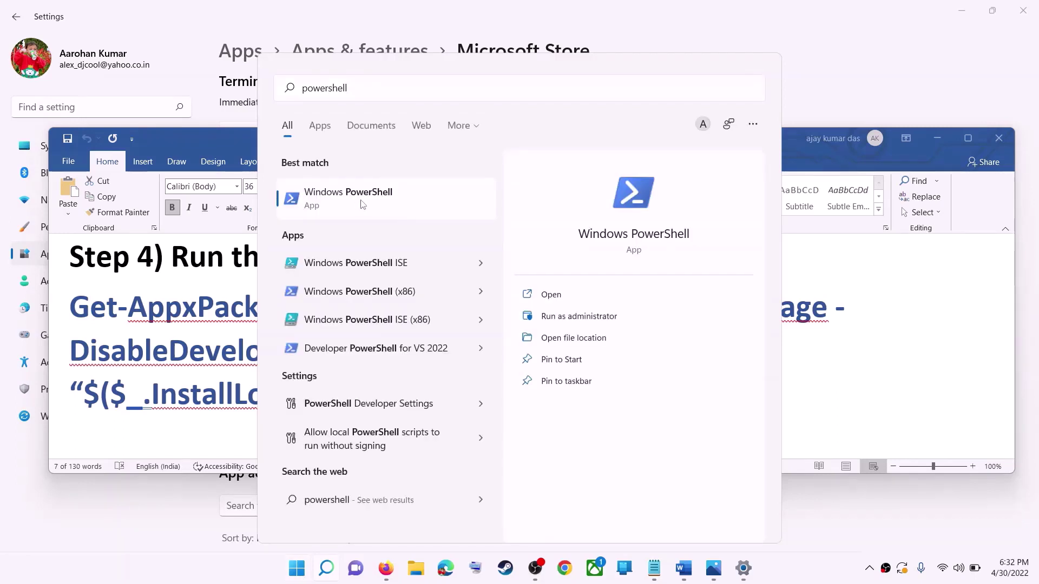
right_click(358, 203)
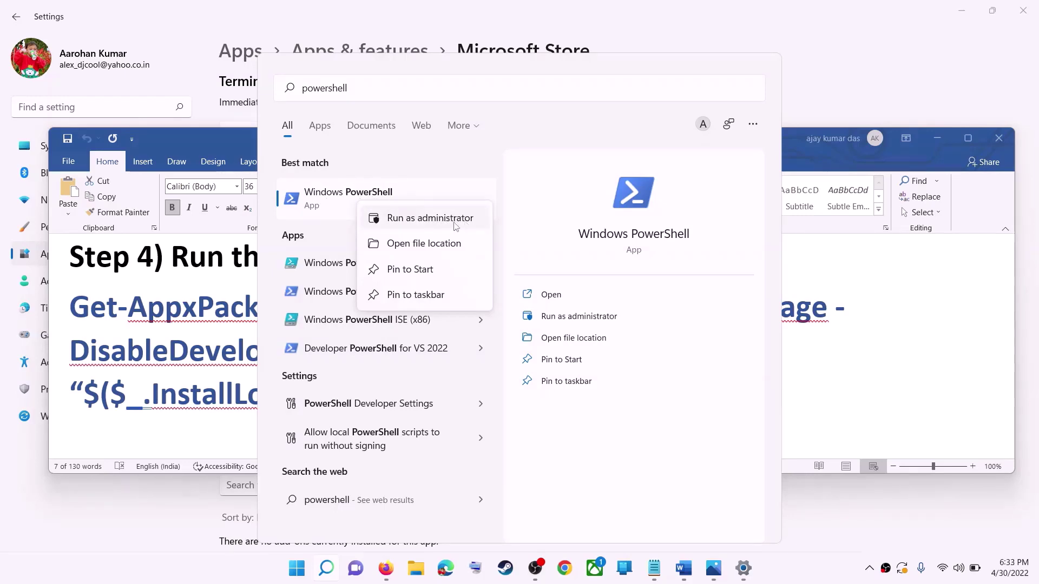
right_click(409, 204)
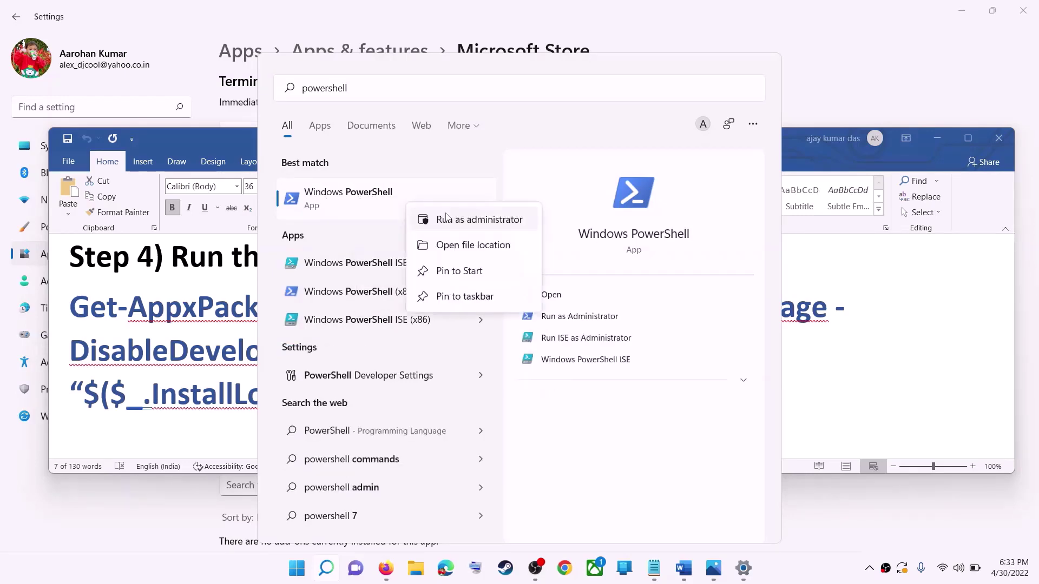
click(456, 220)
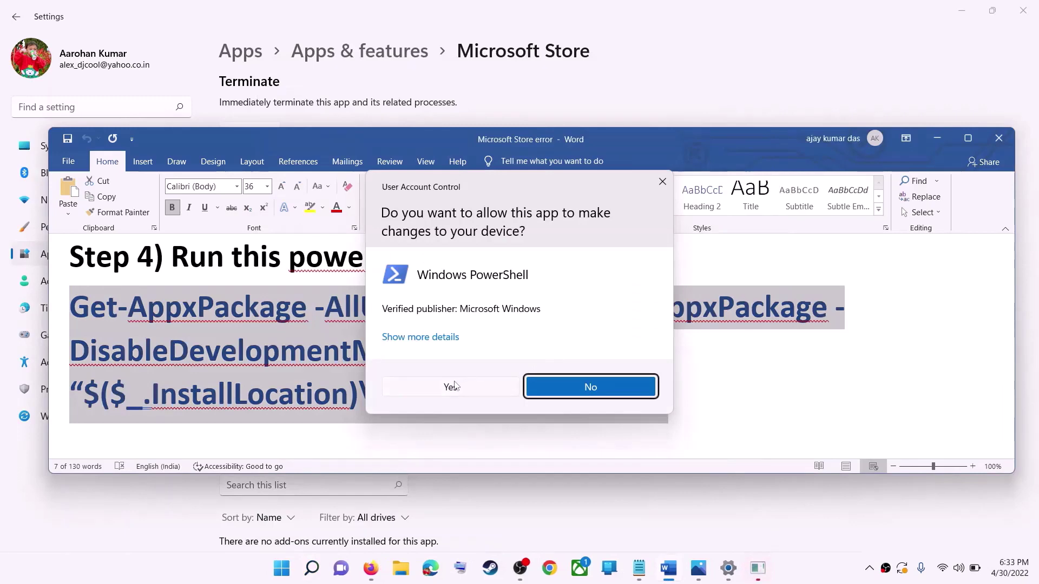
click(453, 387)
triple_click(457, 372)
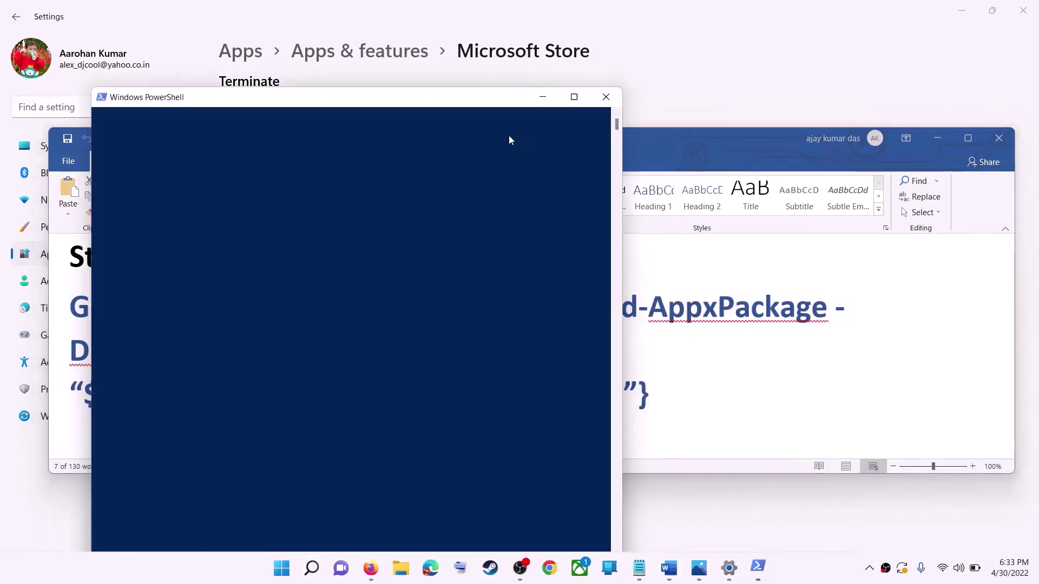
Paste and run the copied Get-AppxPackage command in PowerShell, and close the PowerShell window.
right_click(585, 140)
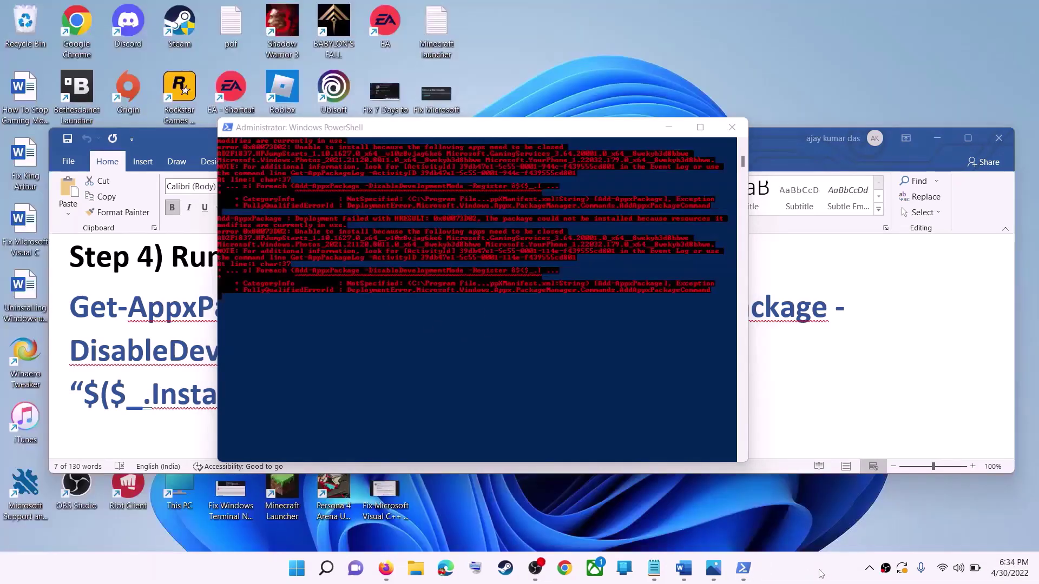
click(731, 128)
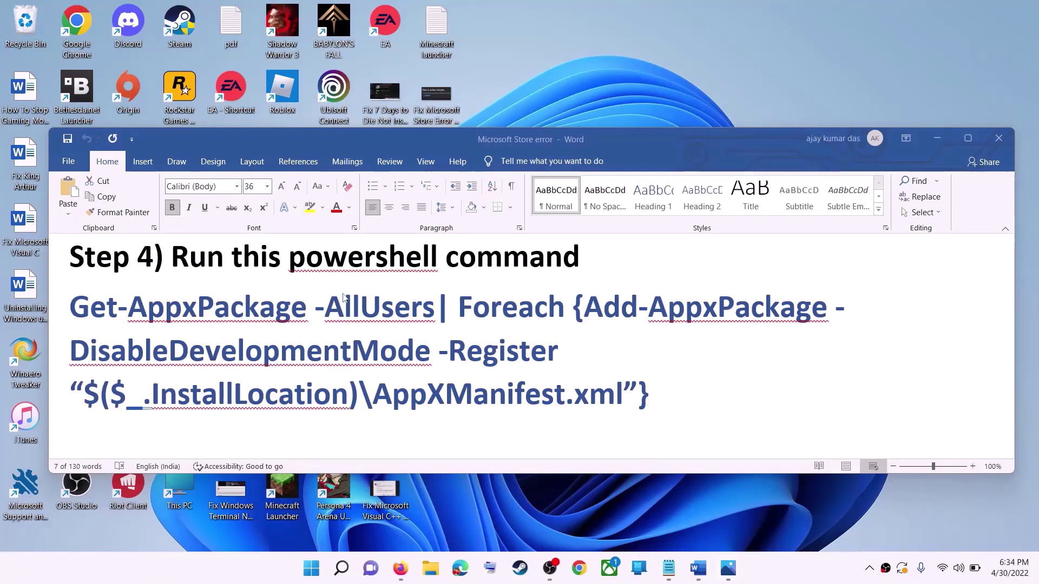
Read the cache folder path under Step 5 in the Word document, and open the Windows (C:) drive in File Explorer.
triple_click(422, 344)
scroll(440, 346, down, 4)
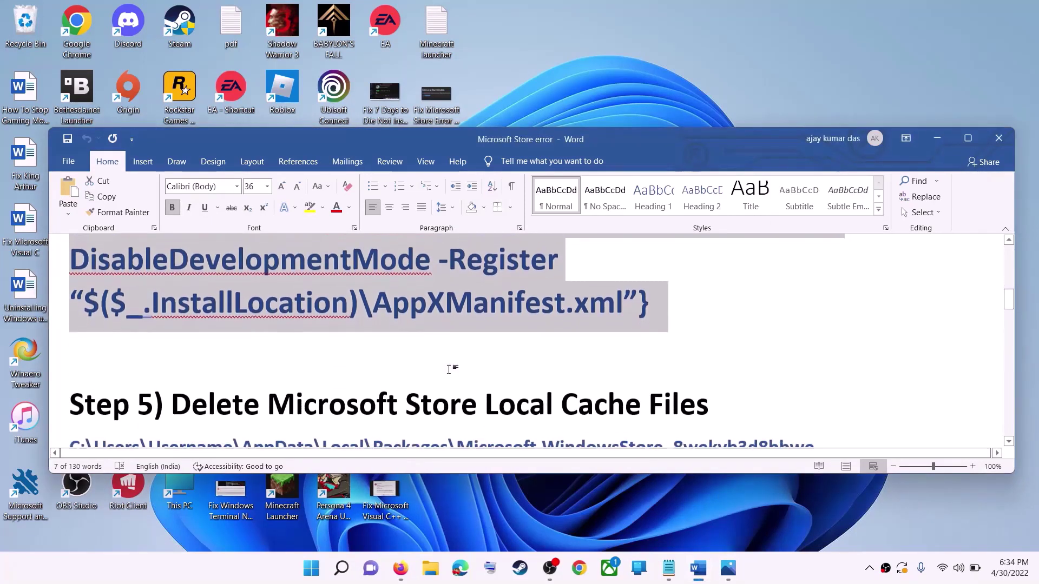
scroll(529, 358, up, 1)
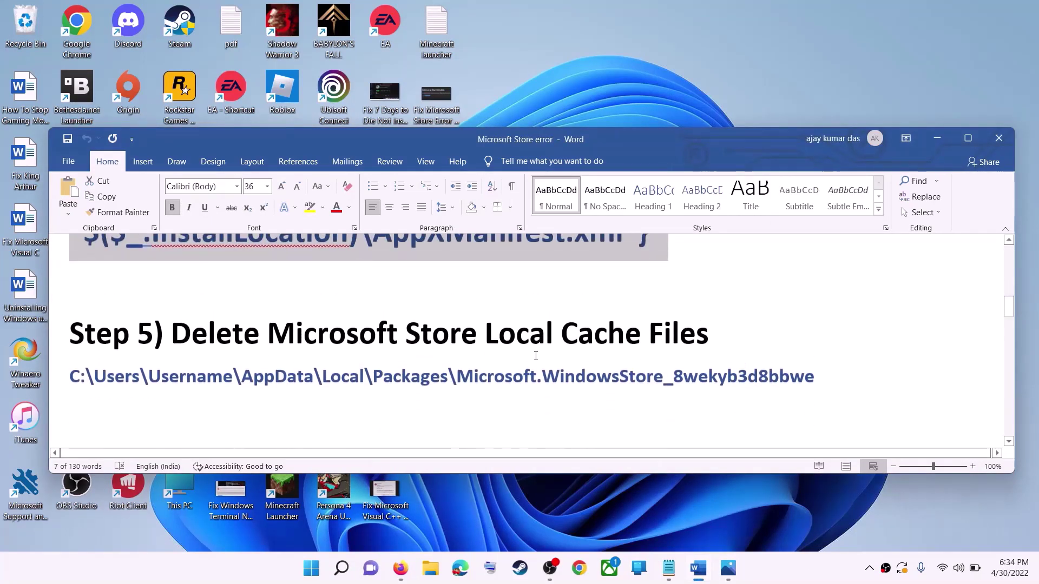
click(431, 568)
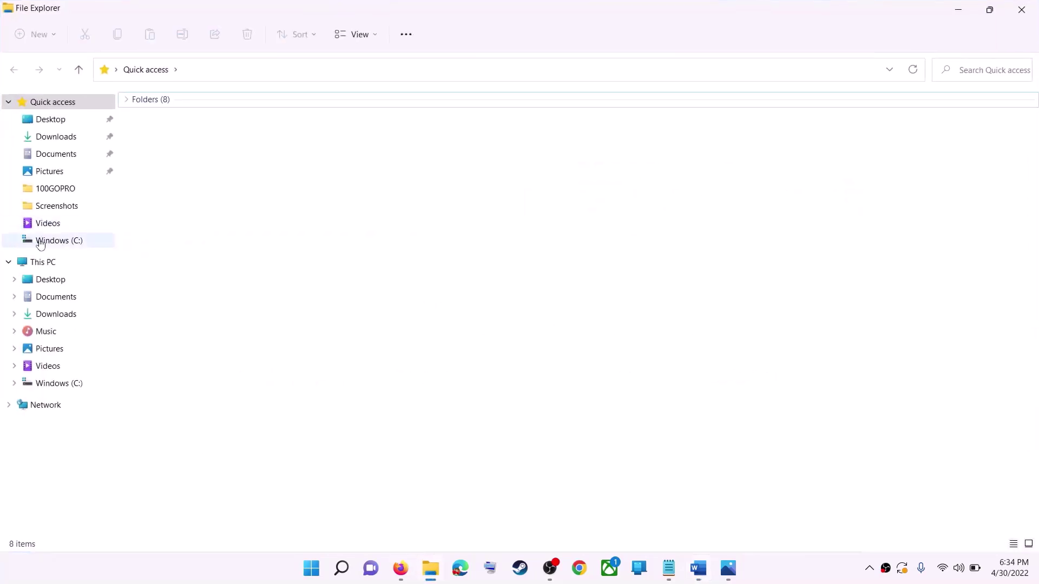
click(40, 243)
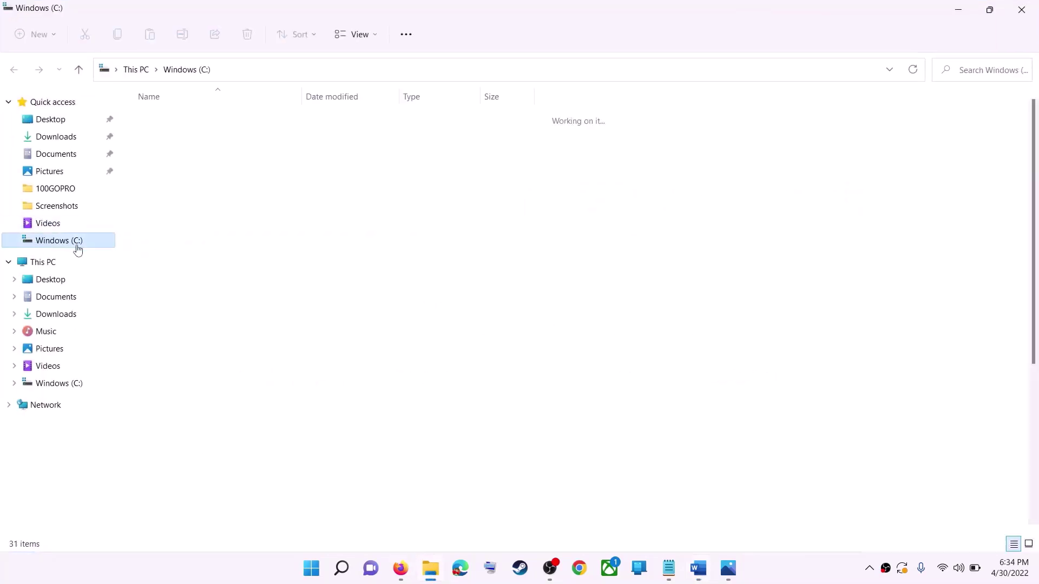
click(74, 263)
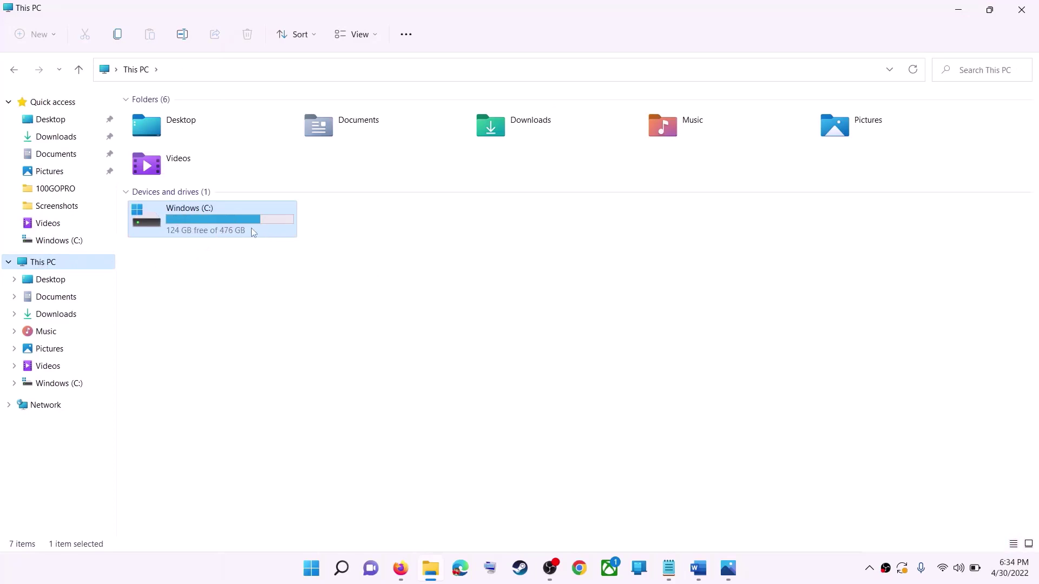
double_click(252, 233)
scroll(249, 432, down, 4)
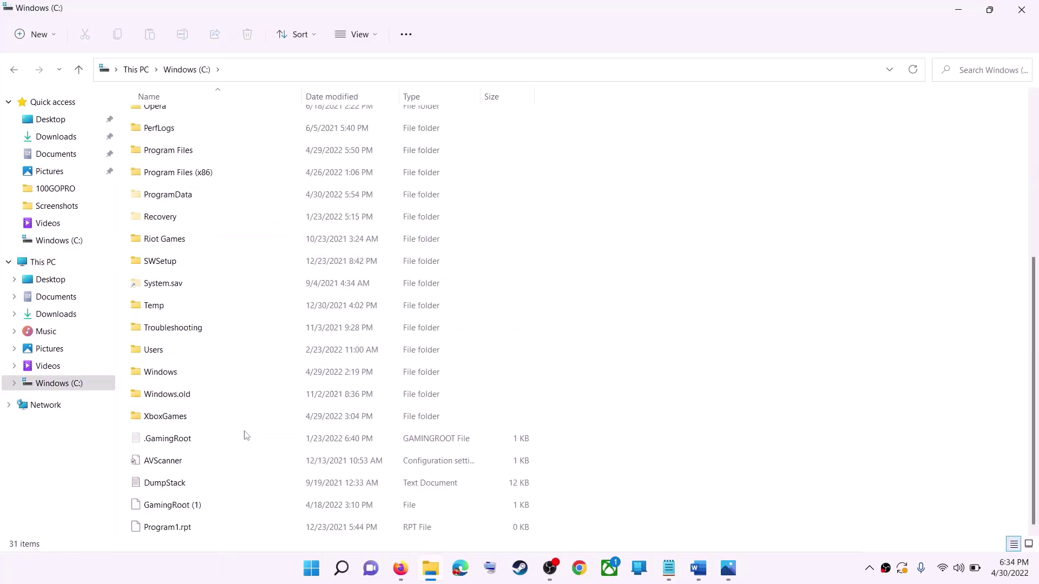
Open the Users folder on the C: drive and go into the current user's profile folder.
click(162, 353)
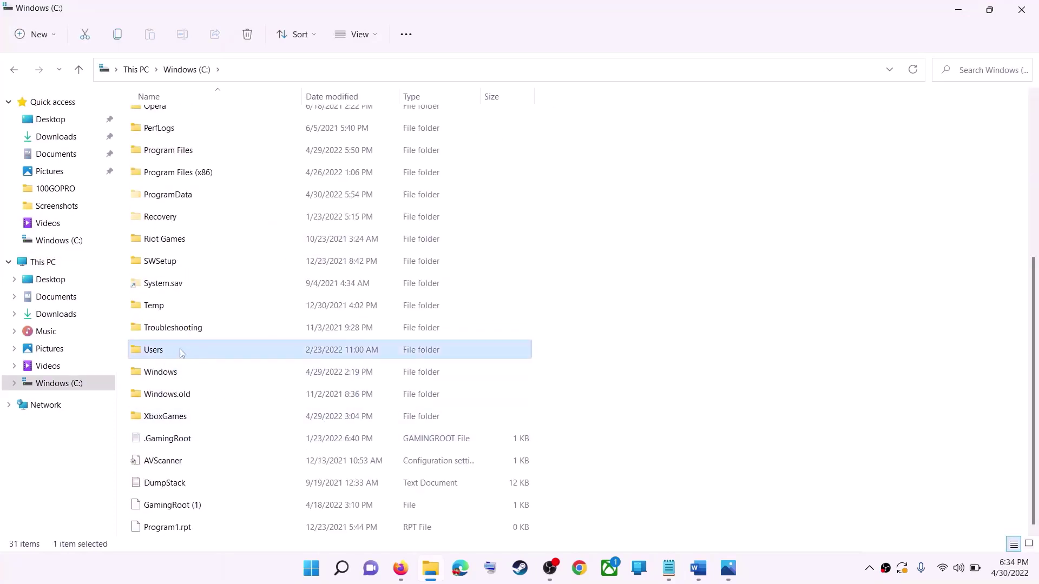
double_click(181, 351)
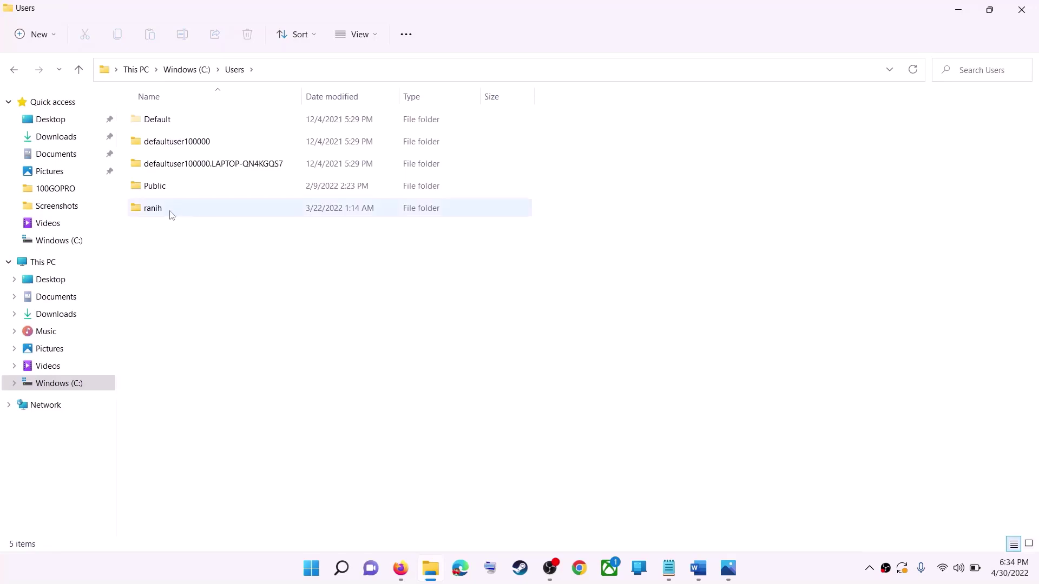
click(155, 213)
double_click(184, 212)
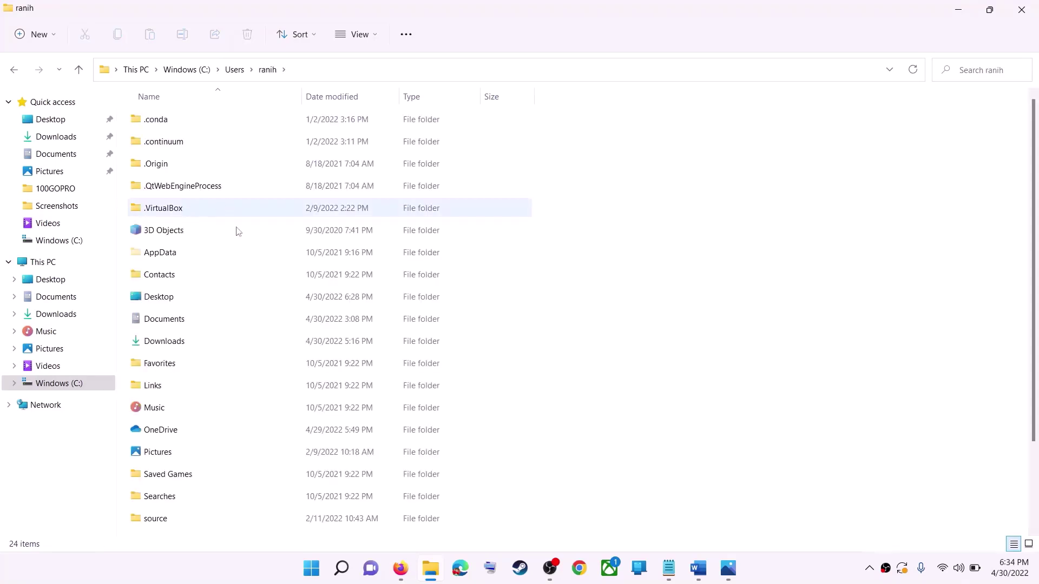
Check that File Explorer is set to show hidden items, and open the AppData folder.
click(157, 254)
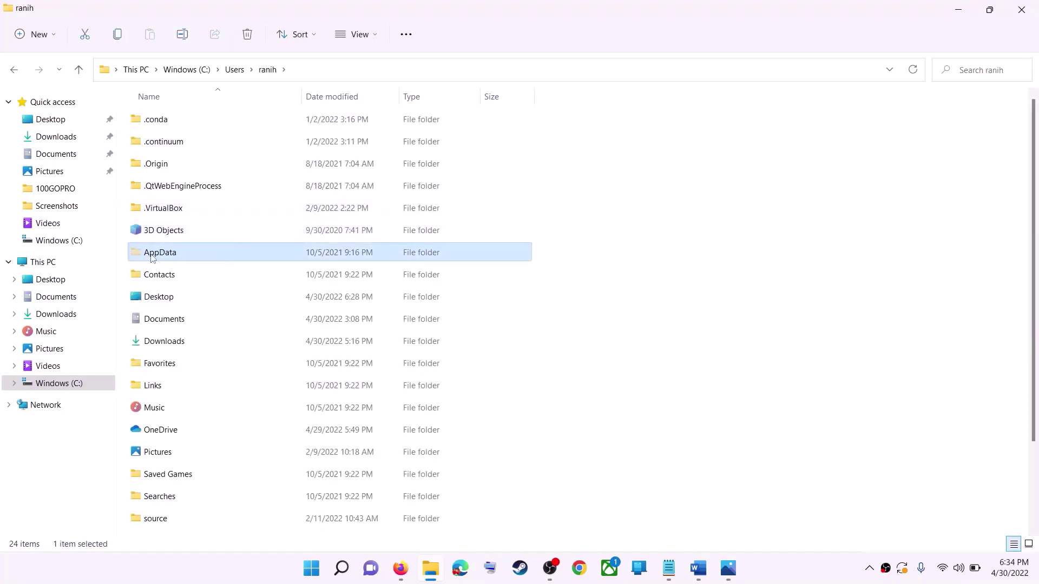
click(376, 38)
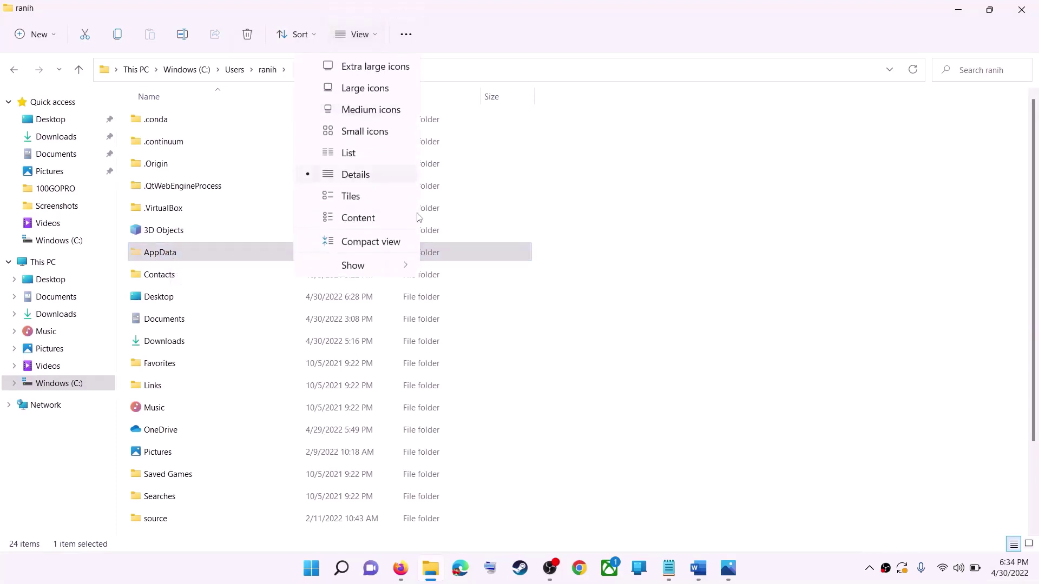
mouse_move(354, 270)
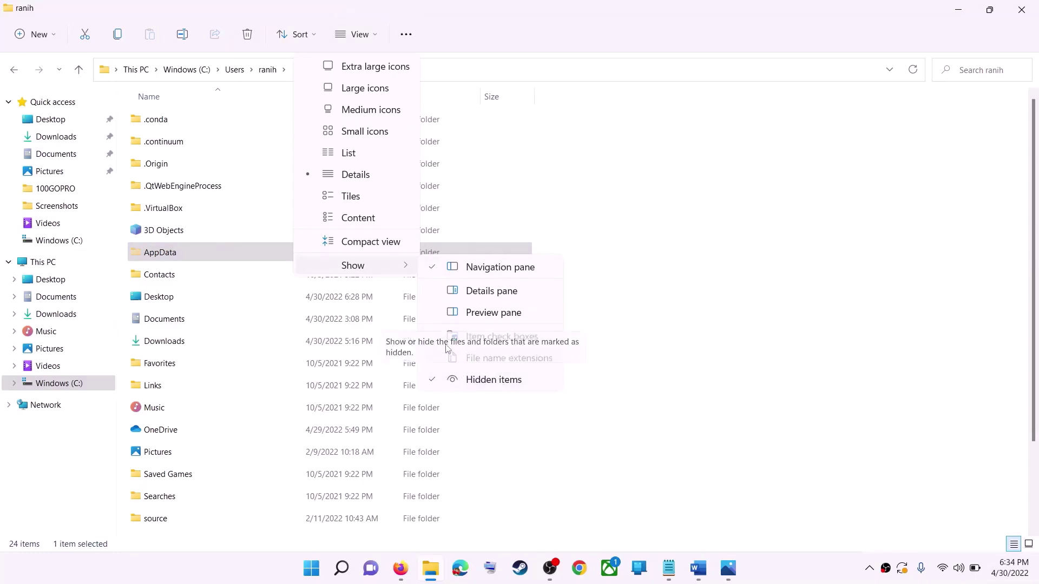
click(165, 258)
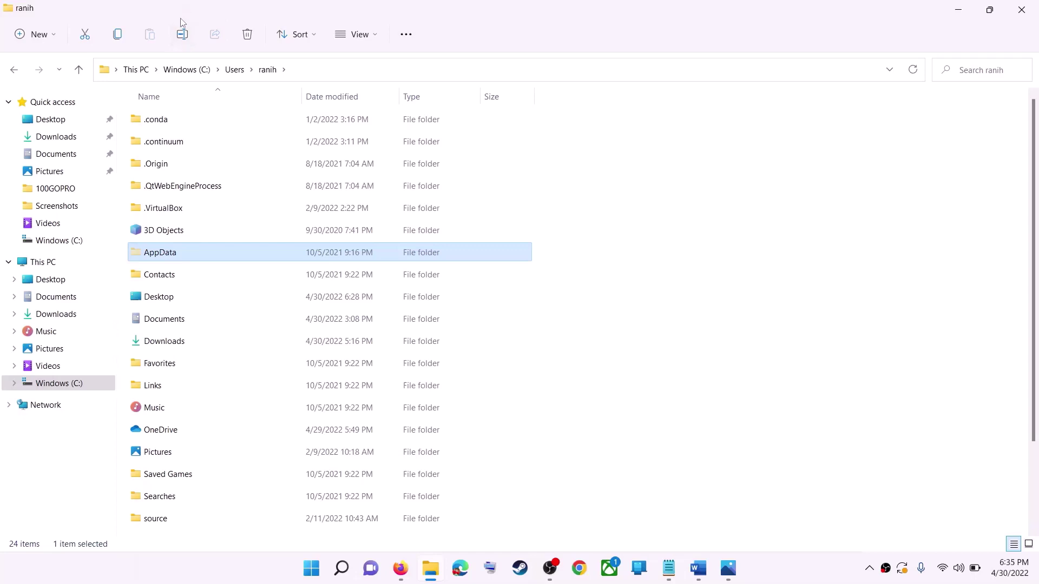
double_click(193, 253)
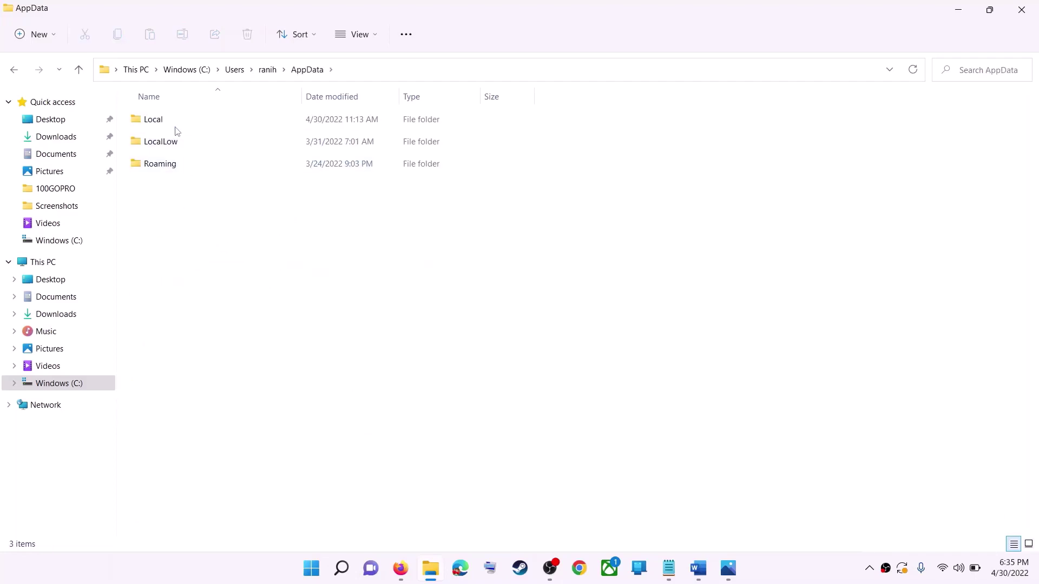
Go into the Local folder within AppData and open its Packages subfolder.
click(207, 126)
double_click(192, 125)
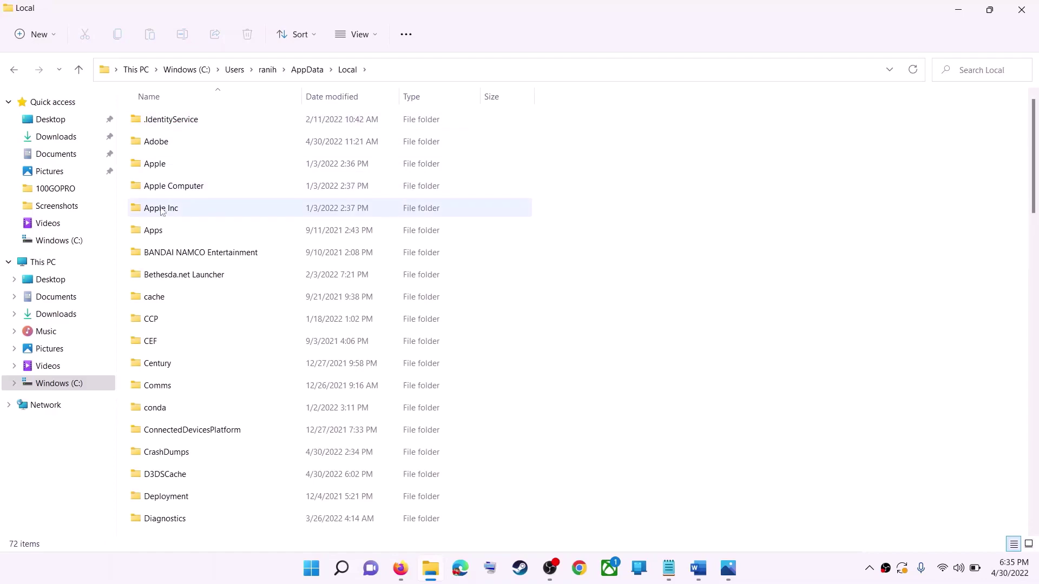
key(p)
click(240, 121)
click(245, 121)
double_click(245, 121)
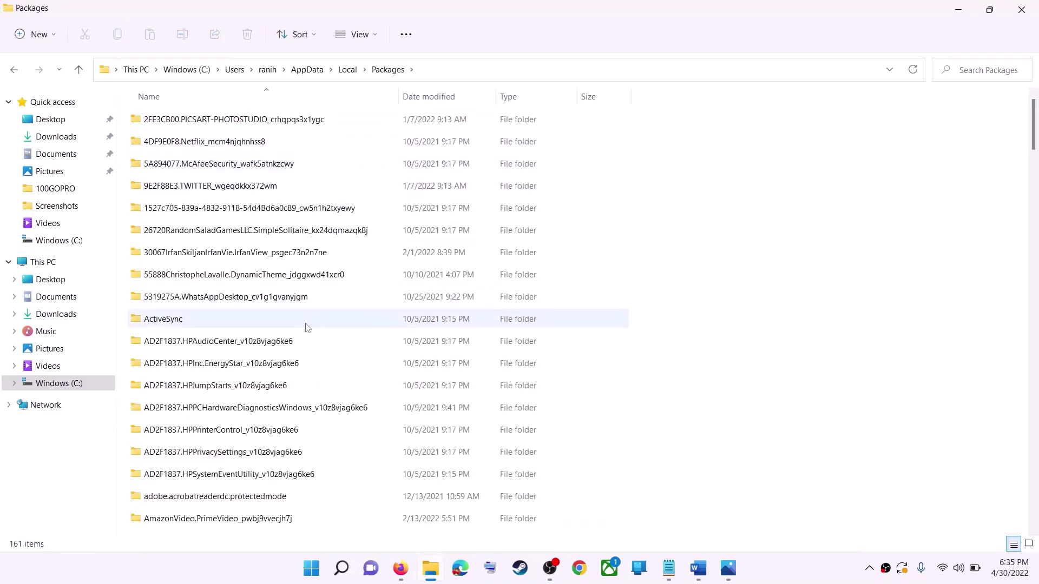
Find the Microsoft.WindowsStore_8wekyb3d8bbwe folder in Packages, checking its name against the Word document, and open it.
scroll(303, 330, down, 13)
scroll(300, 343, down, 6)
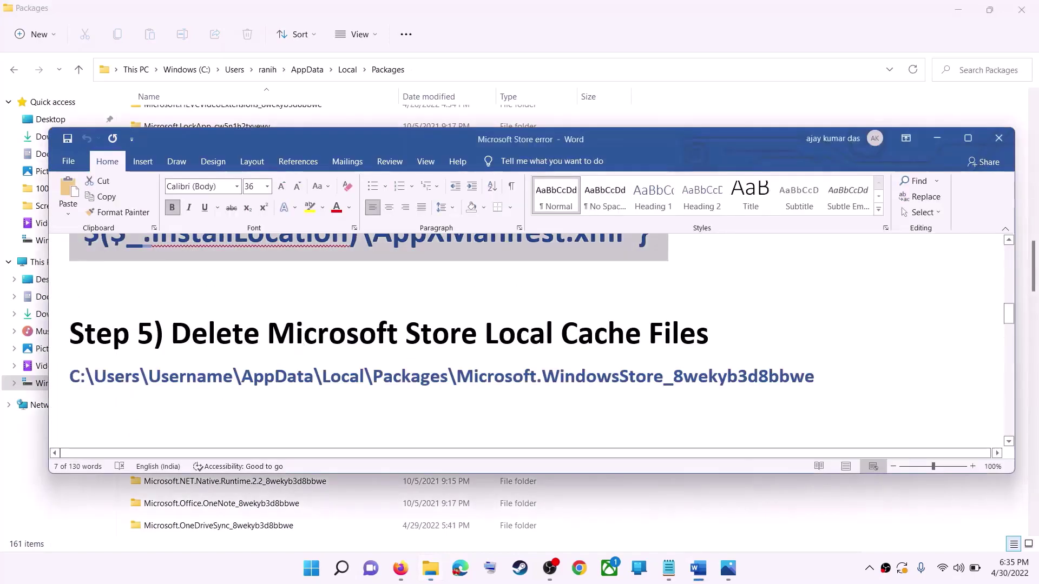
scroll(273, 357, down, 19)
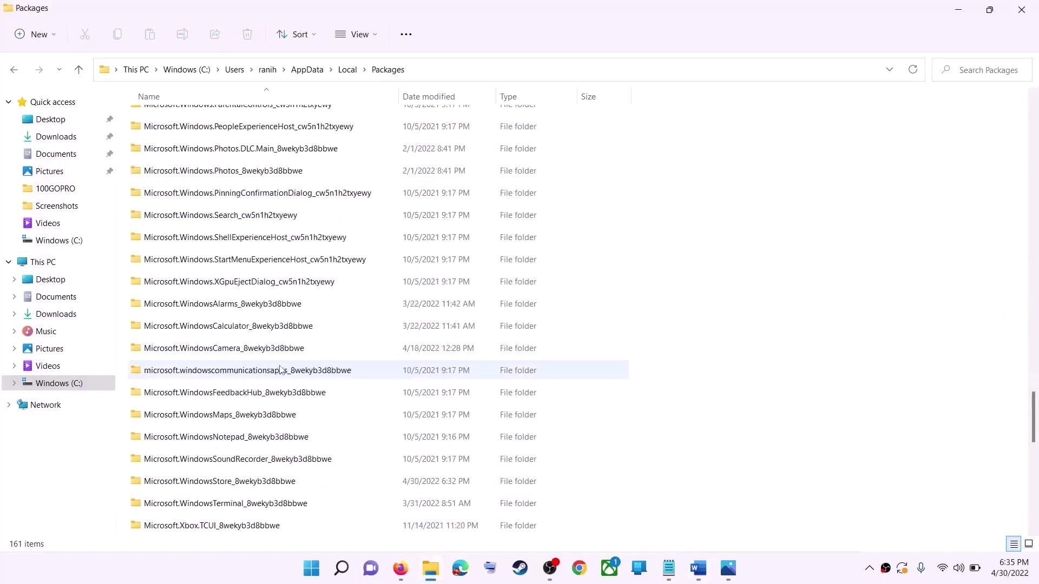
scroll(284, 366, down, 3)
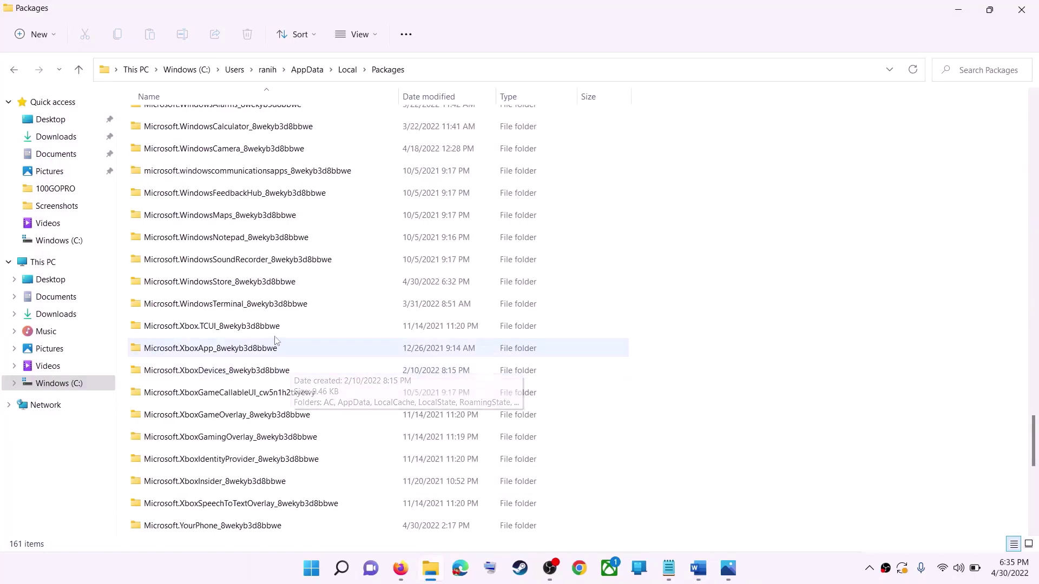
click(227, 288)
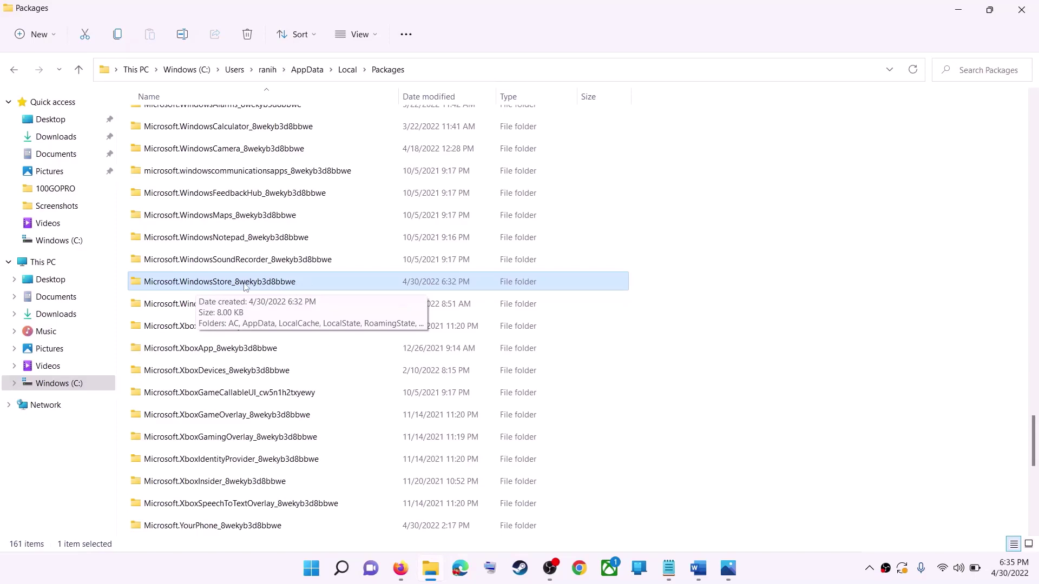
click(190, 285)
click(307, 281)
click(333, 284)
double_click(323, 280)
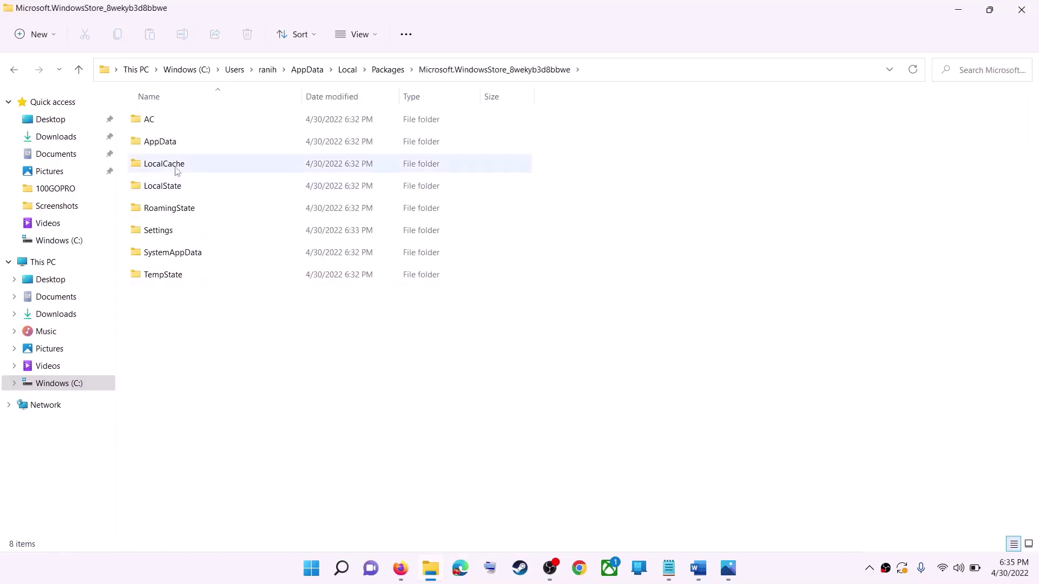
Delete the LocalCache folder from the Microsoft.WindowsStore_8wekyb3d8bbwe folder.
click(216, 169)
right_click(182, 172)
click(265, 187)
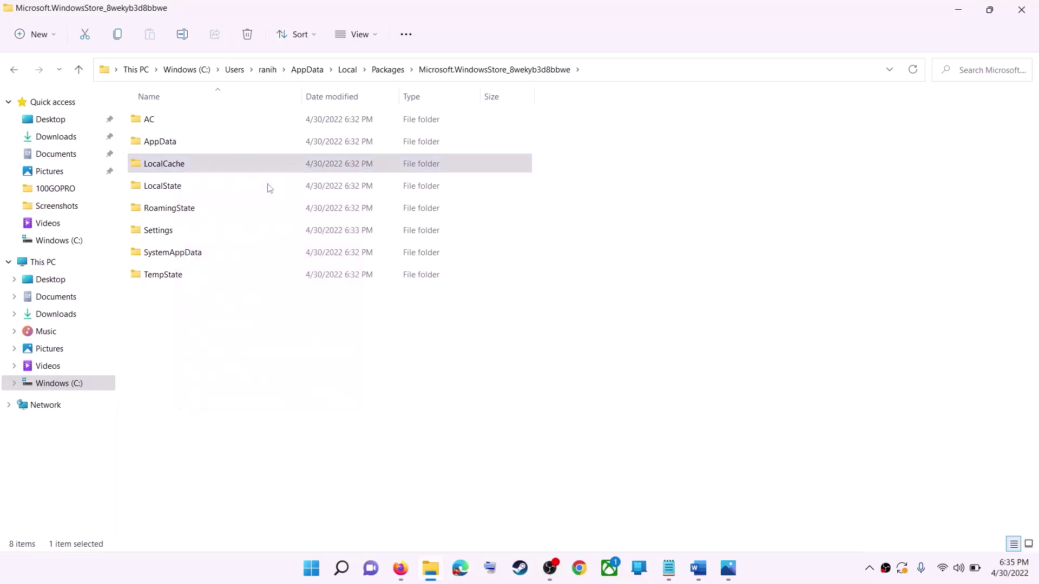
click(312, 568)
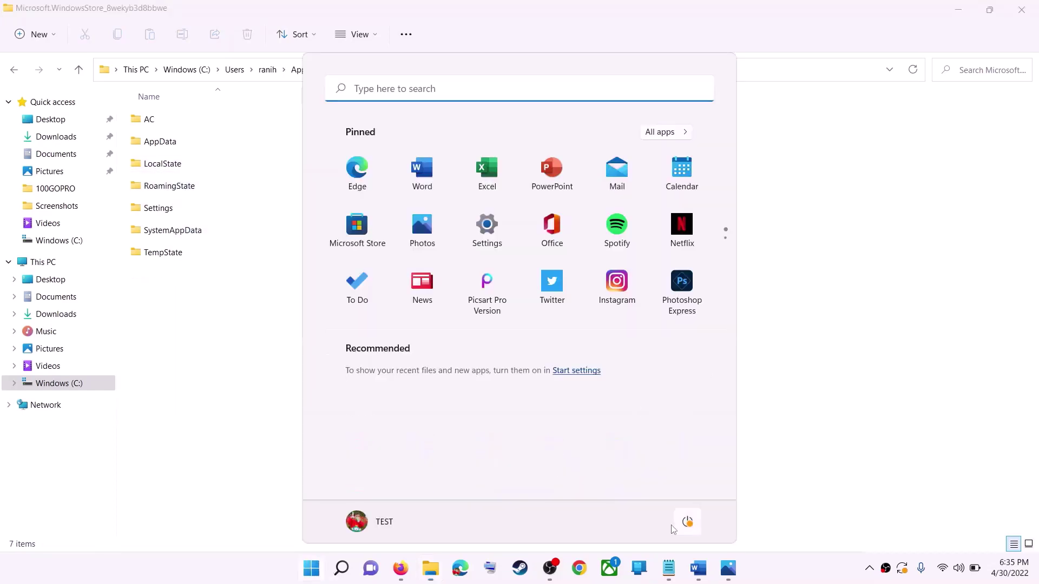
click(688, 521)
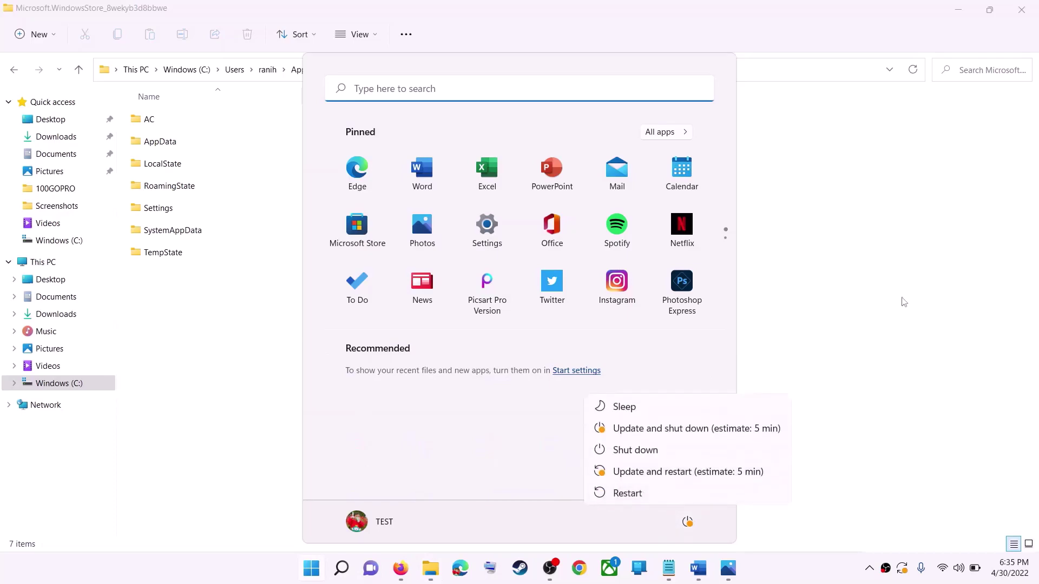
key(Escape)
click(872, 284)
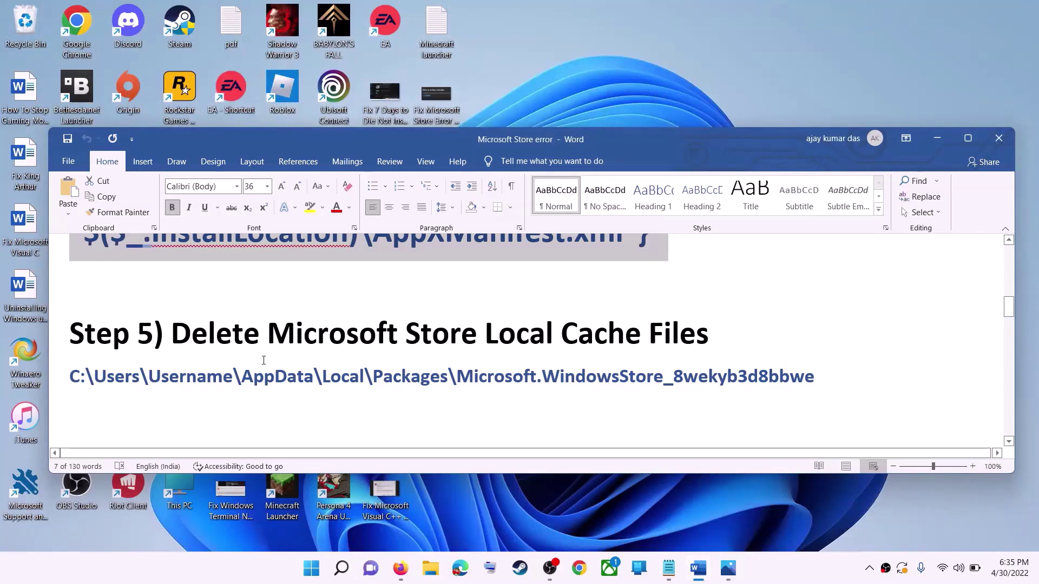
Highlight "Get Updates in store library" under Step 6 in the Word document.
click(263, 361)
scroll(239, 346, down, 3)
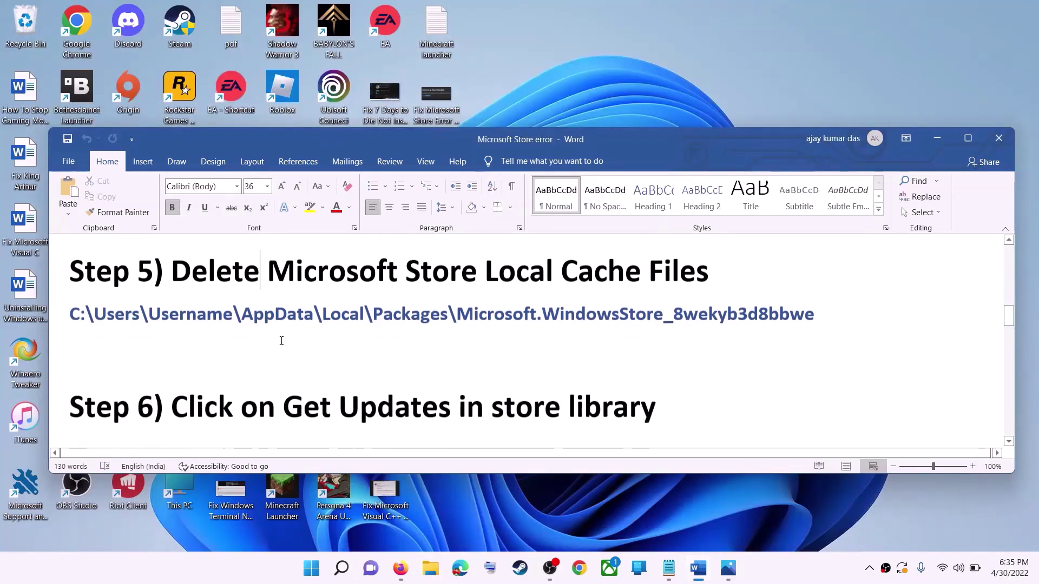
scroll(245, 339, up, 1)
drag(283, 372, 676, 374)
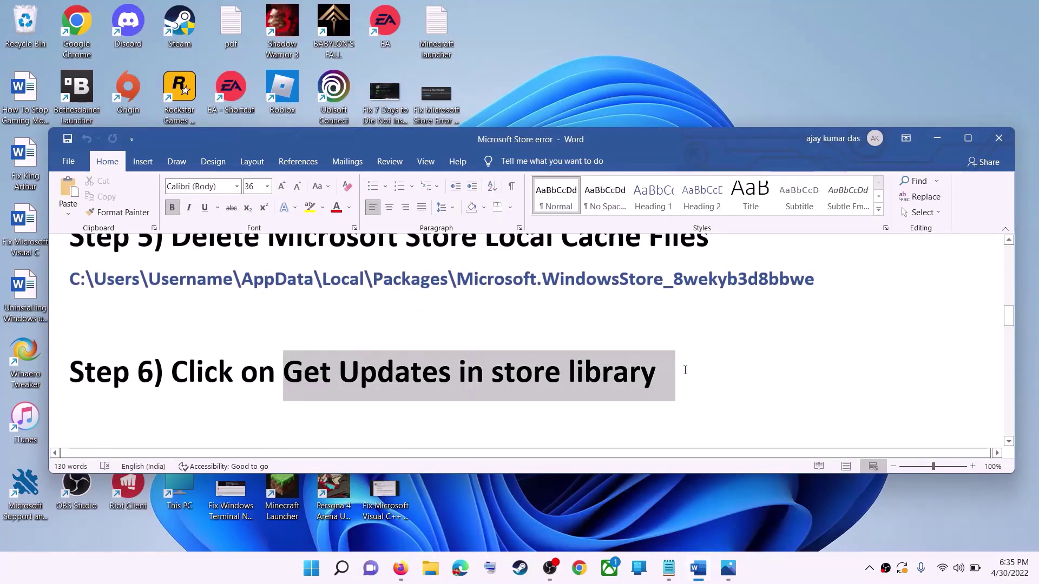
Search Windows for "store", launch Microsoft Store, go to Get updates in its Library, and minimize the Store window.
click(315, 573)
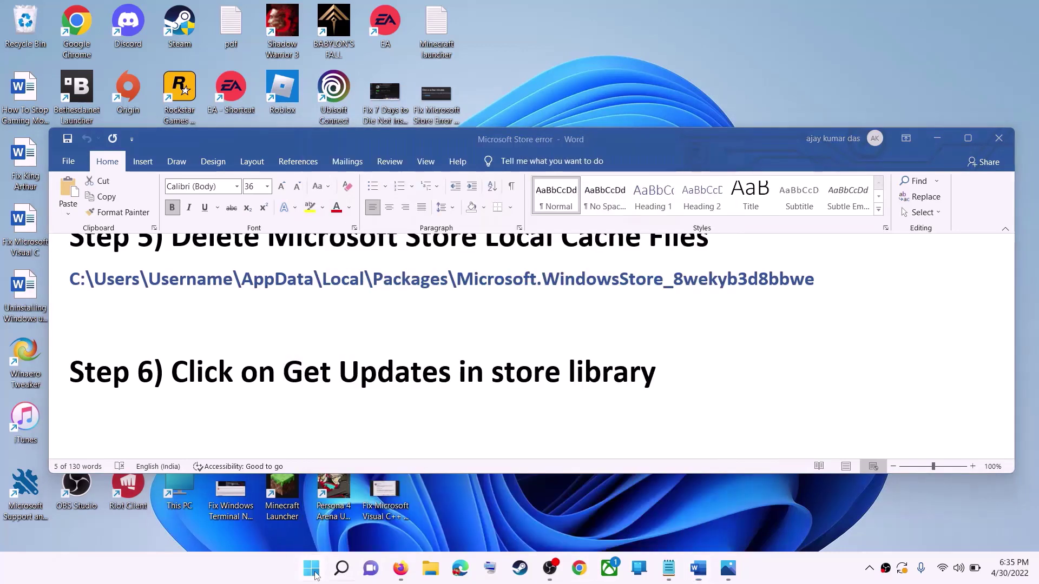
text(store)
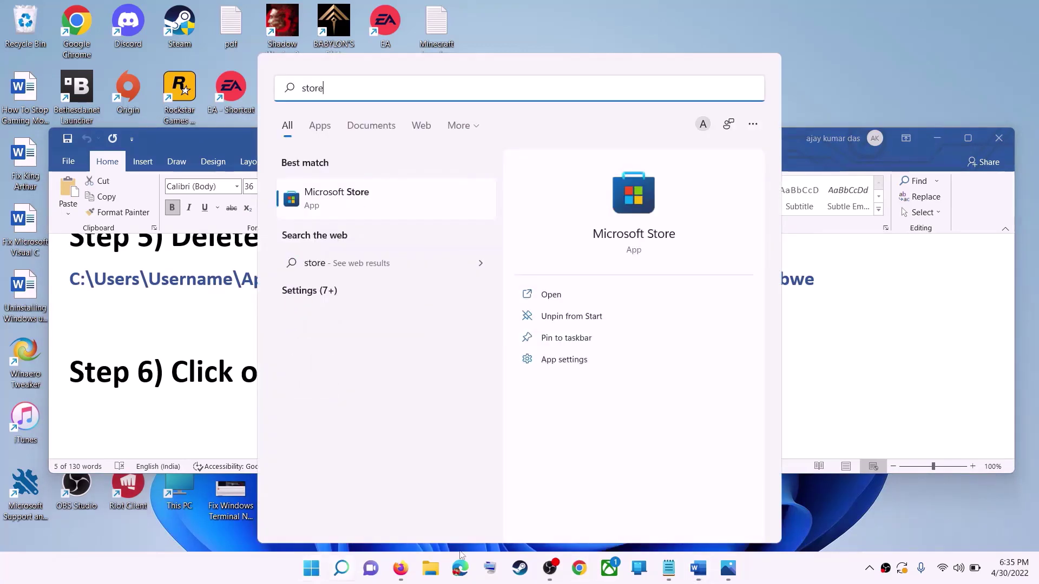
key(Return)
double_click(811, 13)
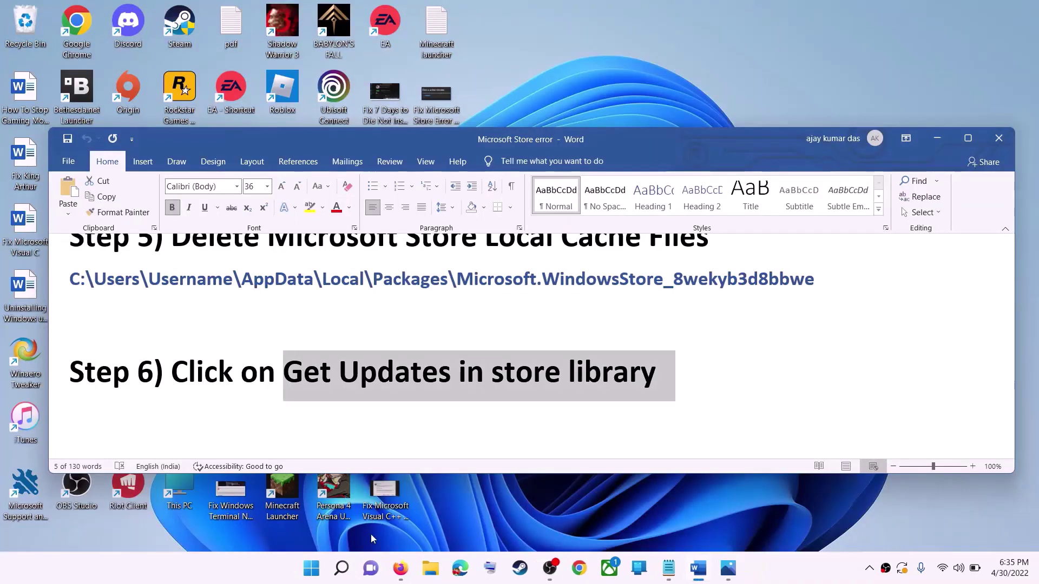
click(313, 570)
text(store)
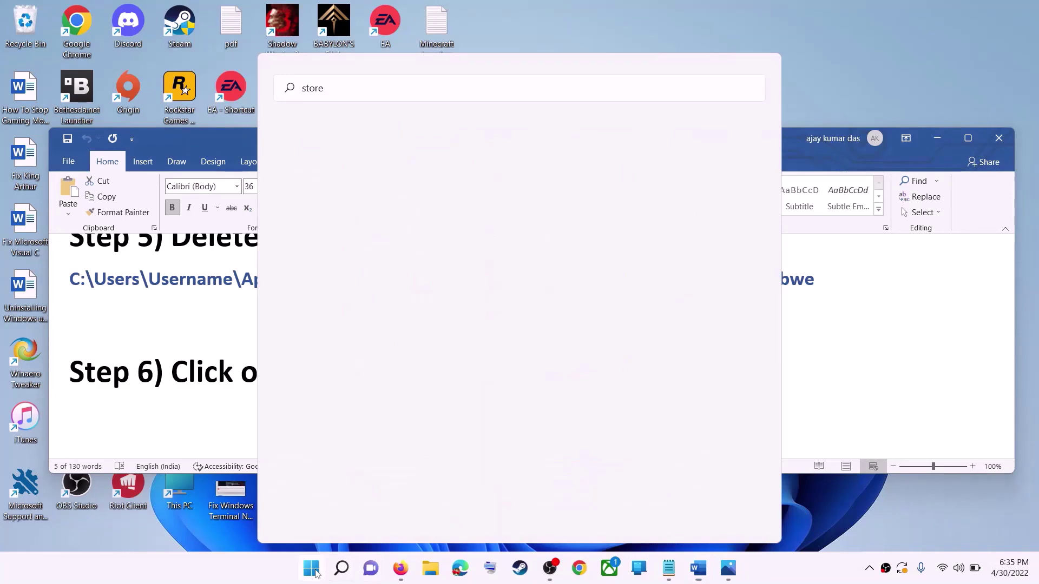
key(Return)
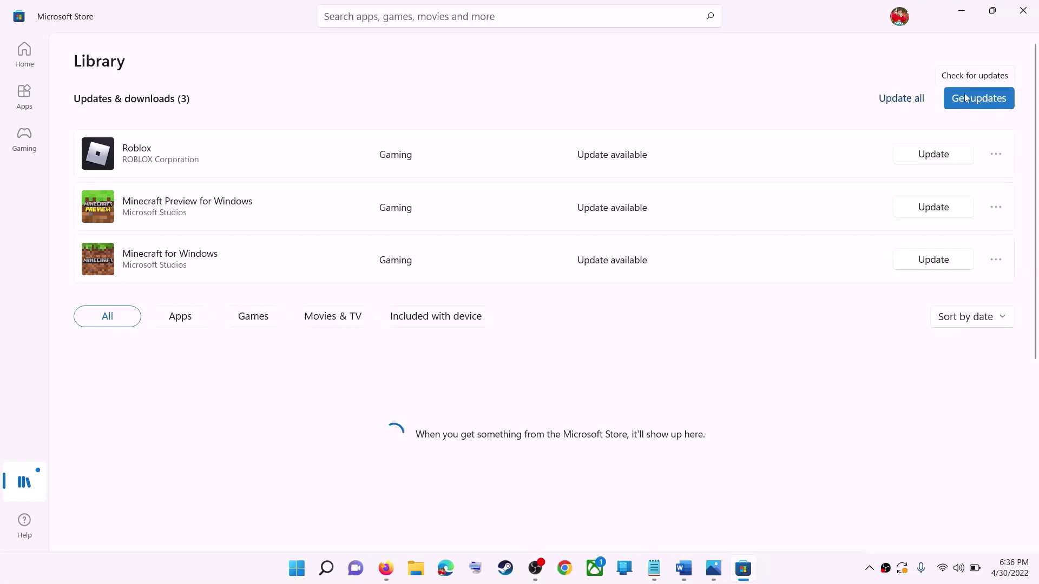
click(961, 12)
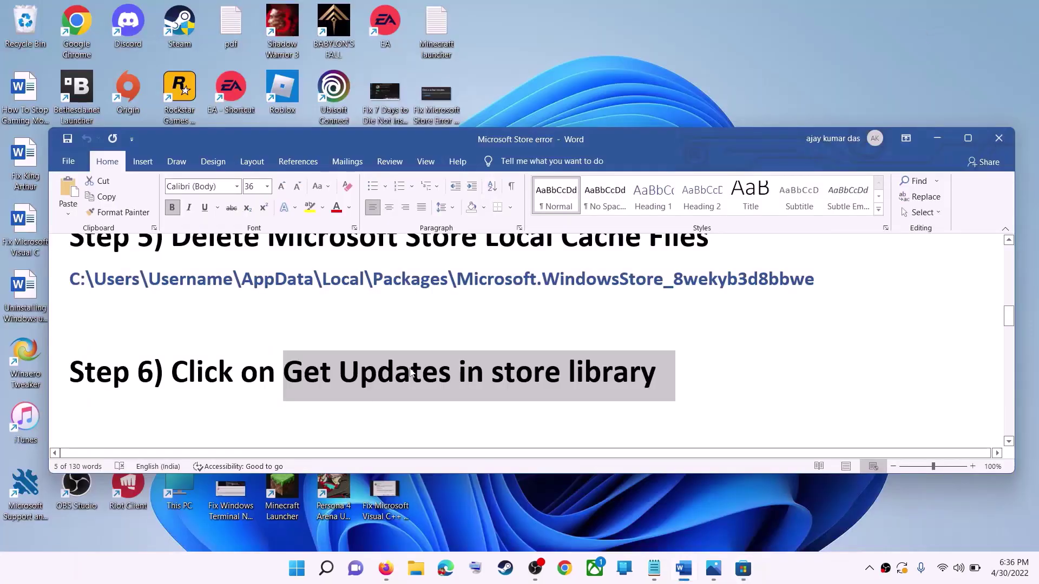
Highlight the Step 6 instruction and "Start all these services" under Step 7, and view the services listed in the document.
drag(171, 372, 656, 372)
scroll(303, 338, down, 3)
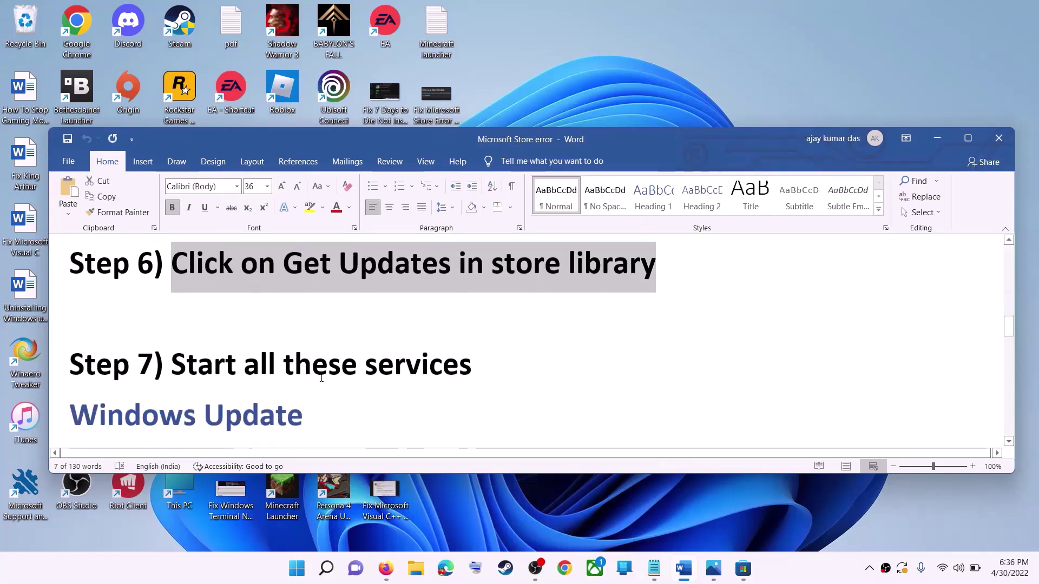
drag(172, 312, 472, 311)
scroll(473, 311, down, 1)
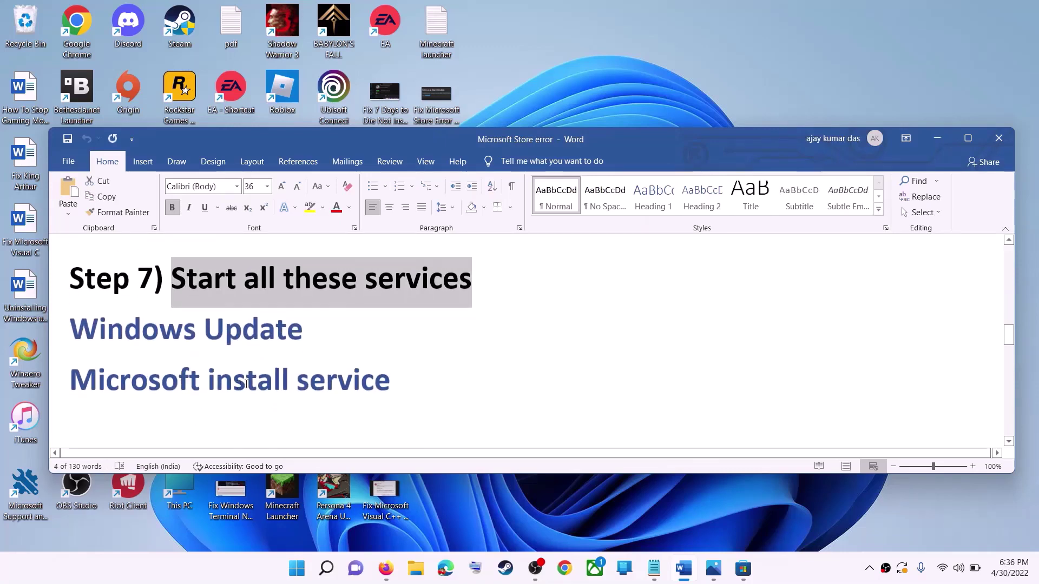
Search Windows for "services", launch the Services console and select the Windows Update service.
click(301, 575)
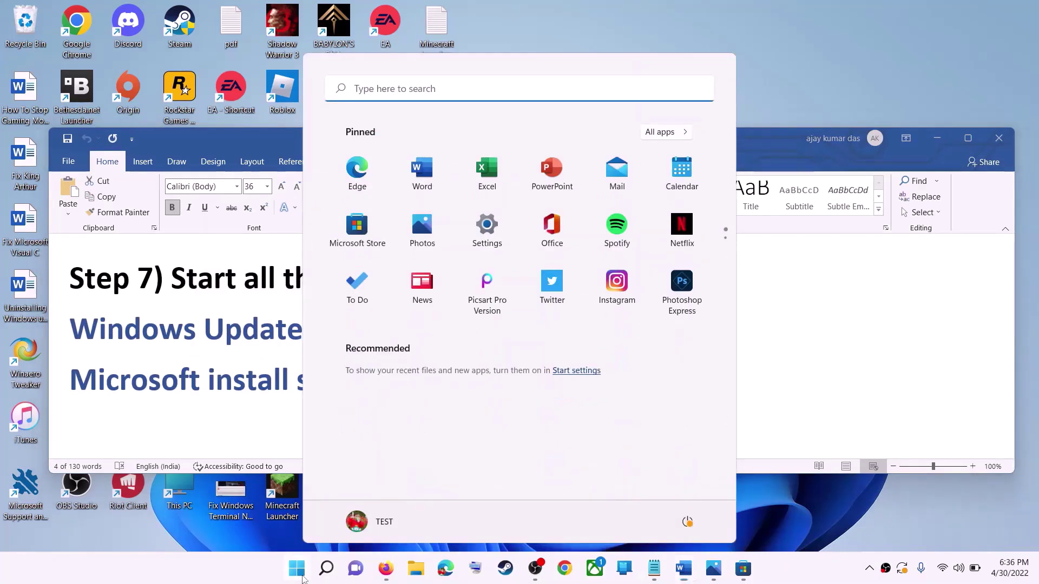
text(services)
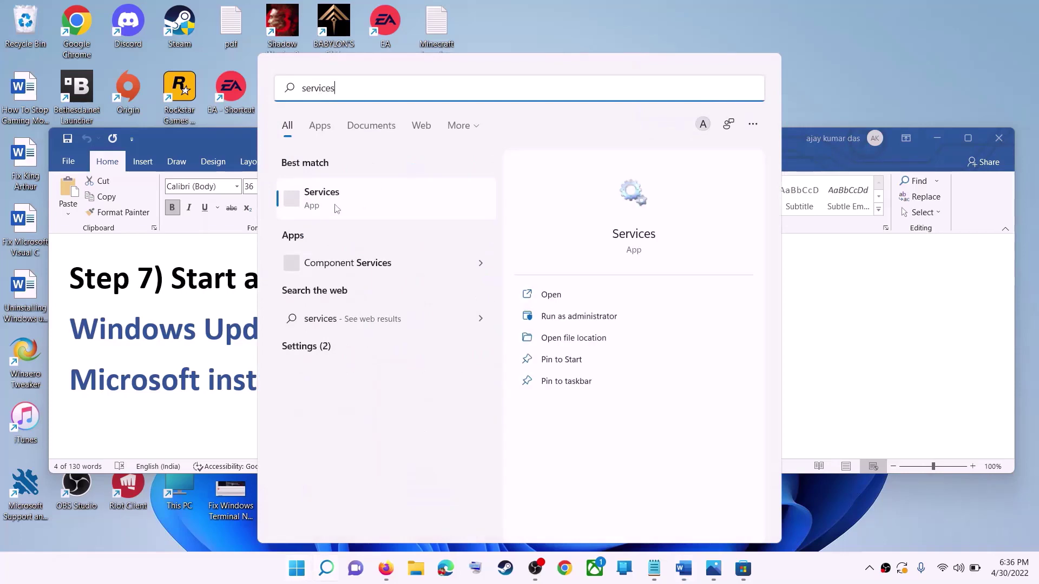
click(358, 202)
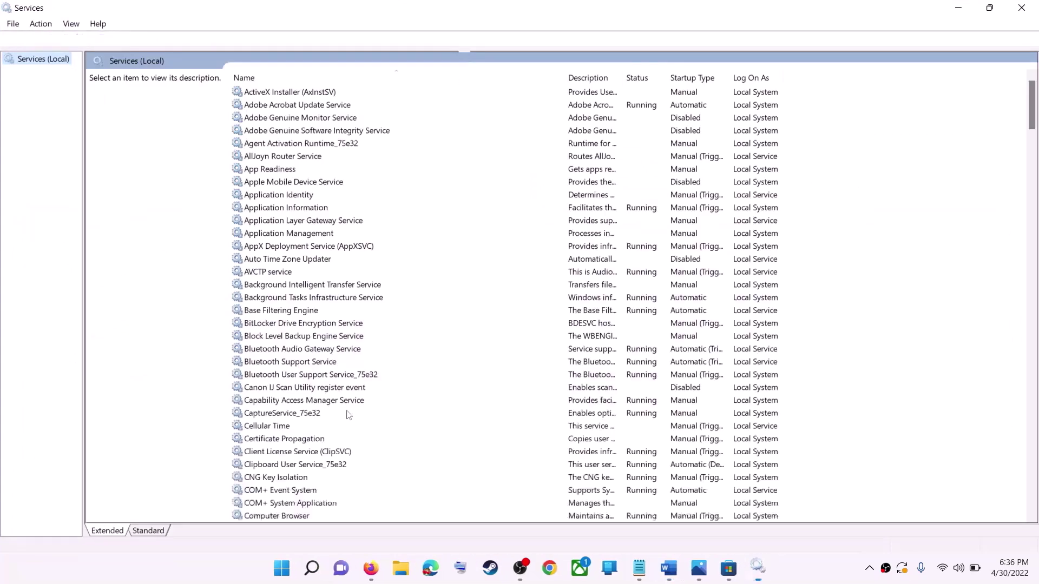
click(340, 411)
key(w)
scroll(358, 472, down, 6)
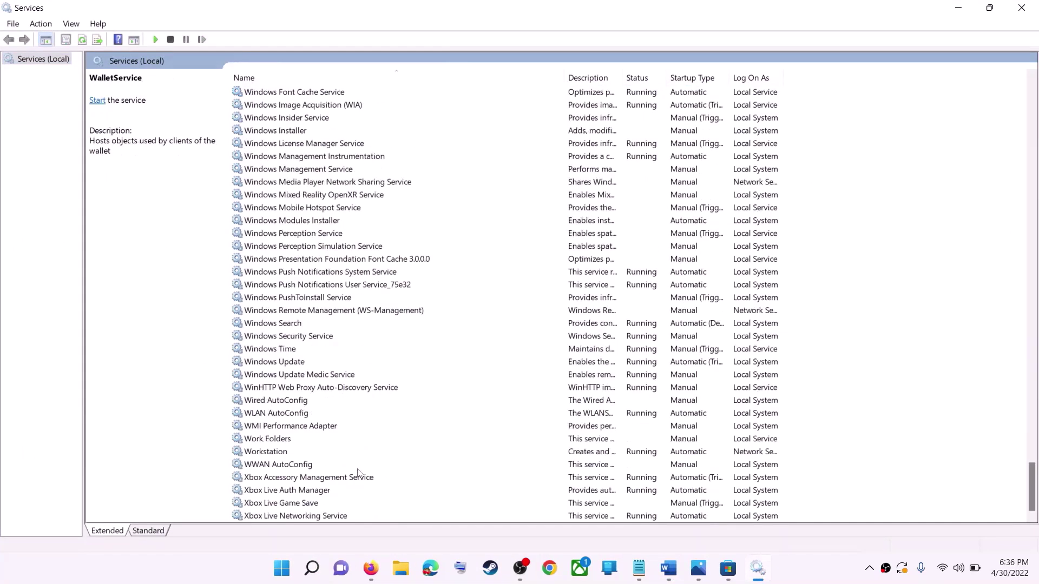
click(295, 364)
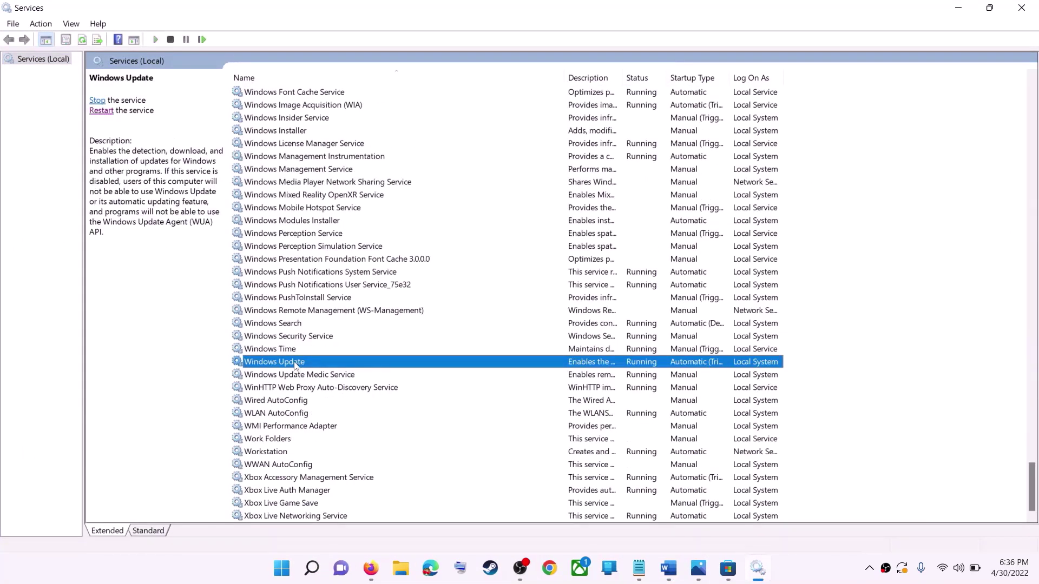
Set the Windows Update service's startup type to Automatic, save its properties and restart the service.
double_click(350, 367)
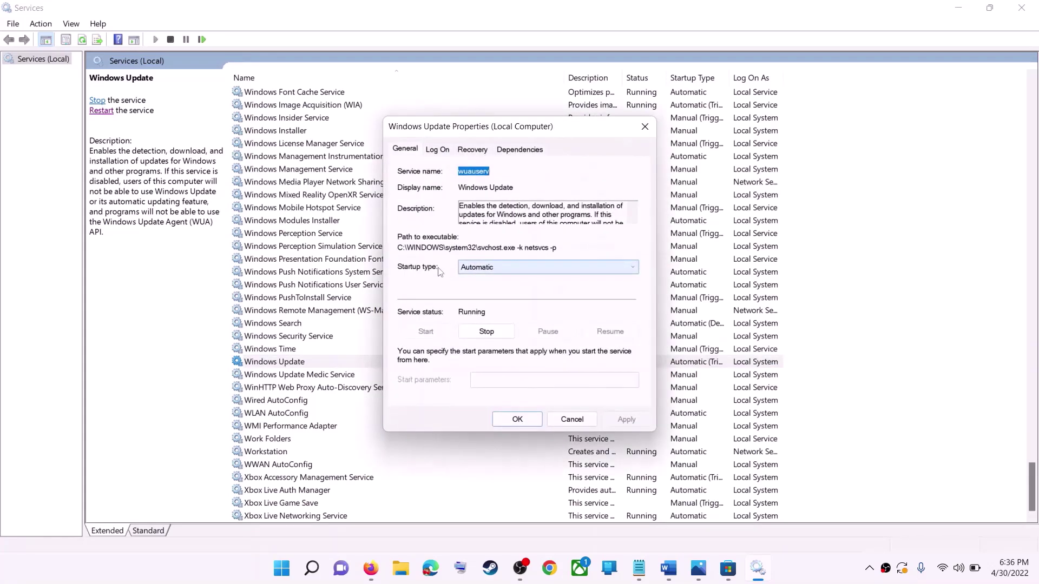
click(492, 267)
click(501, 288)
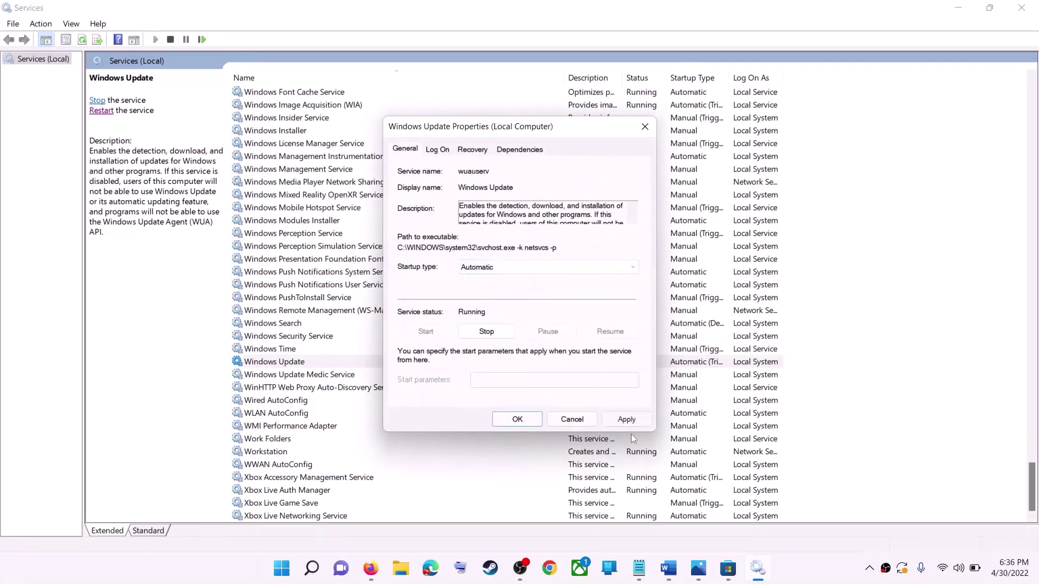
click(627, 420)
click(517, 420)
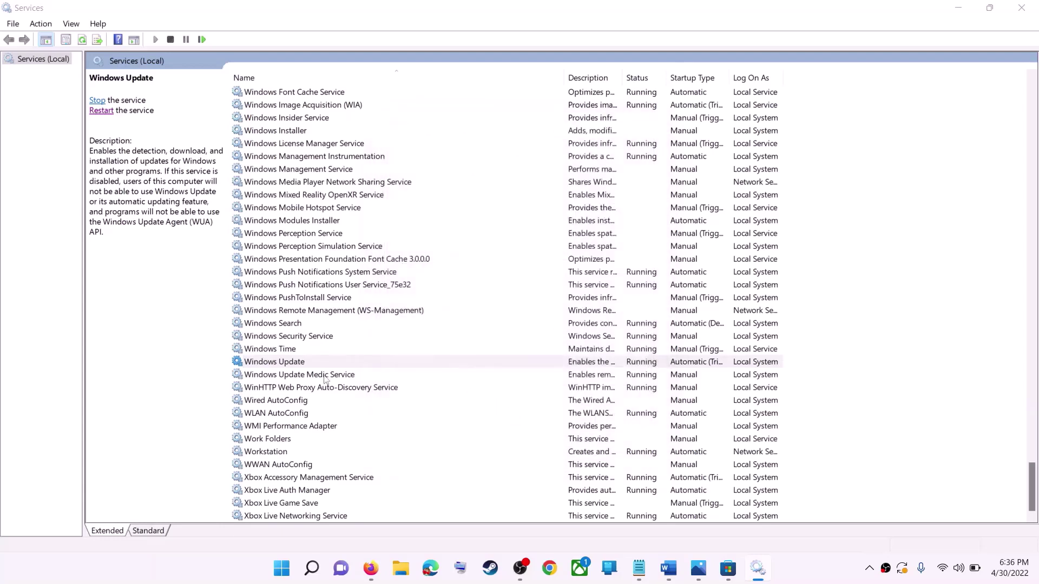
click(266, 366)
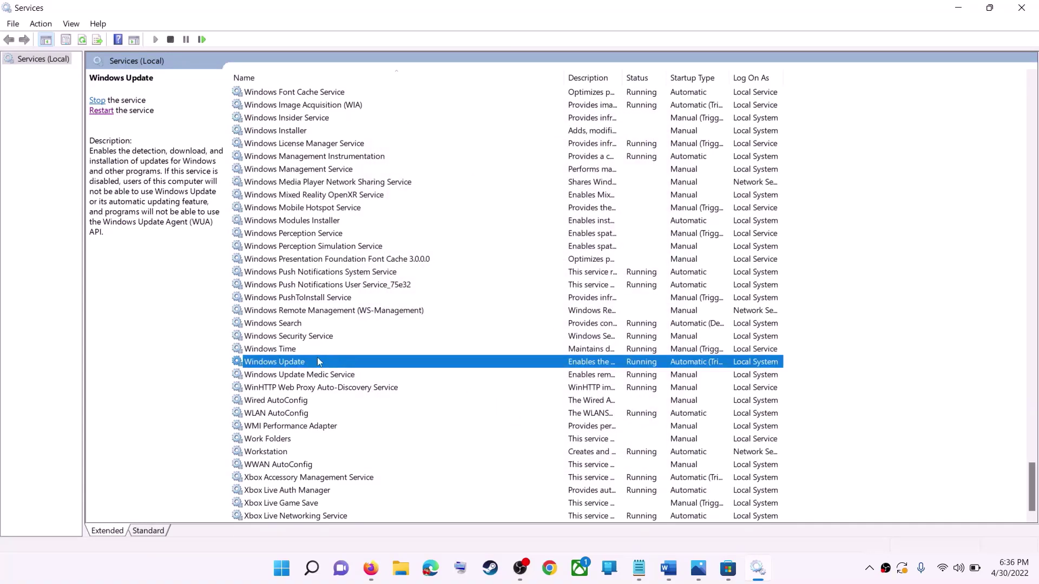
click(101, 111)
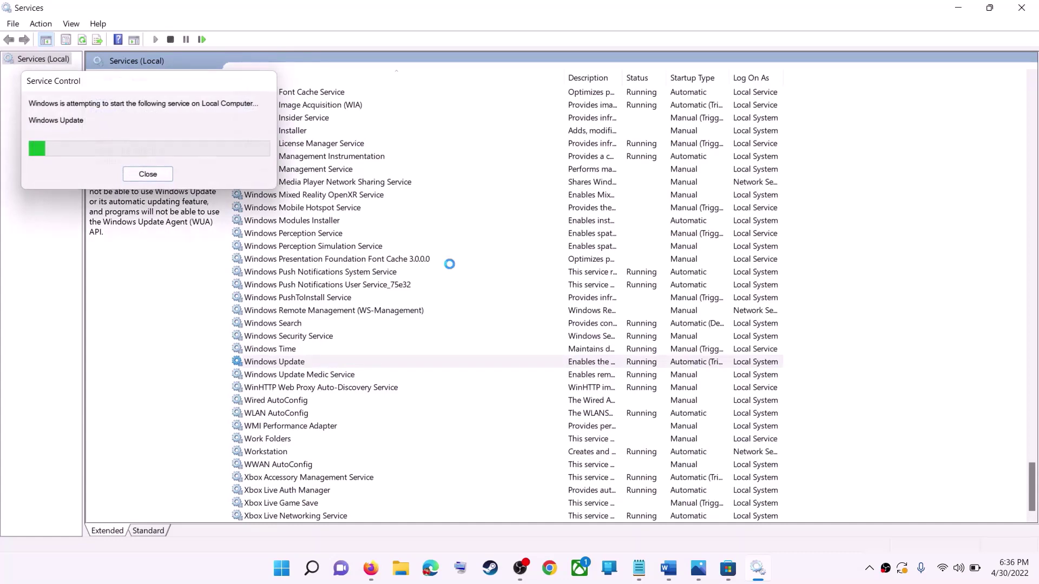
Locate Microsoft Store Install Service in the services list, set its startup type to Automatic and save its properties.
click(332, 274)
key(m)
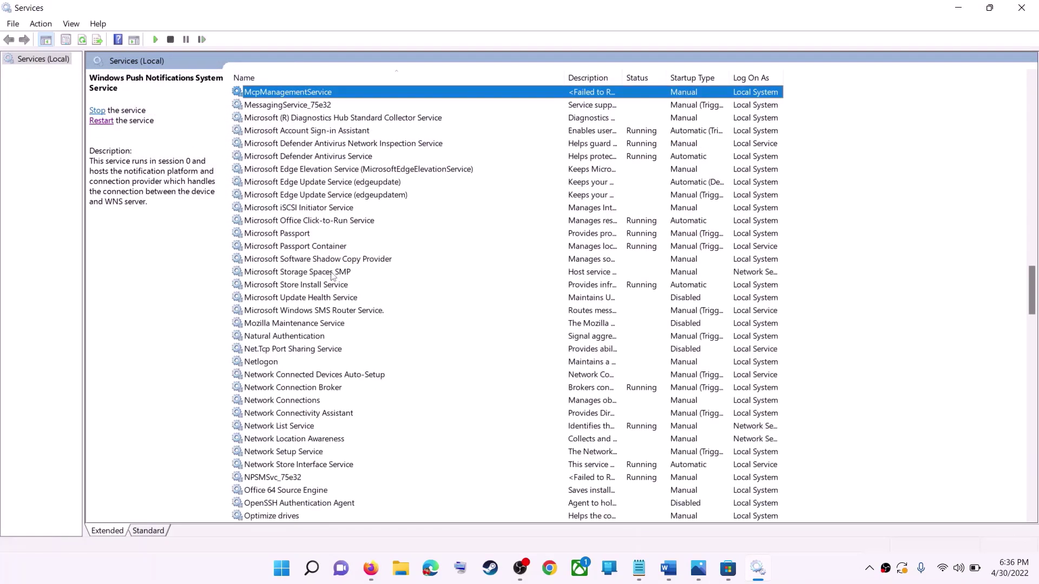
click(318, 287)
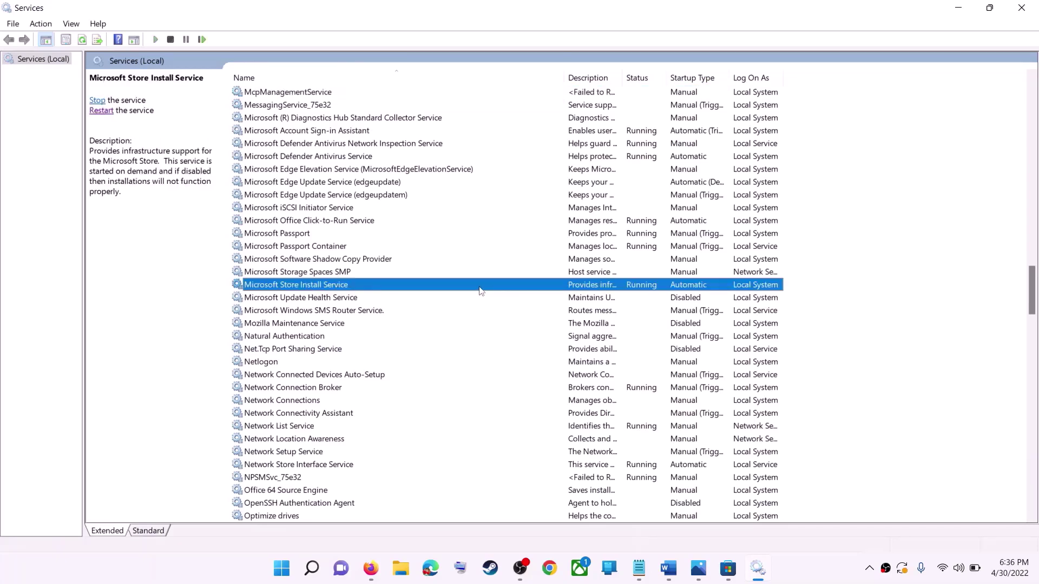
double_click(481, 292)
click(503, 267)
click(483, 289)
key(shift+Tab)
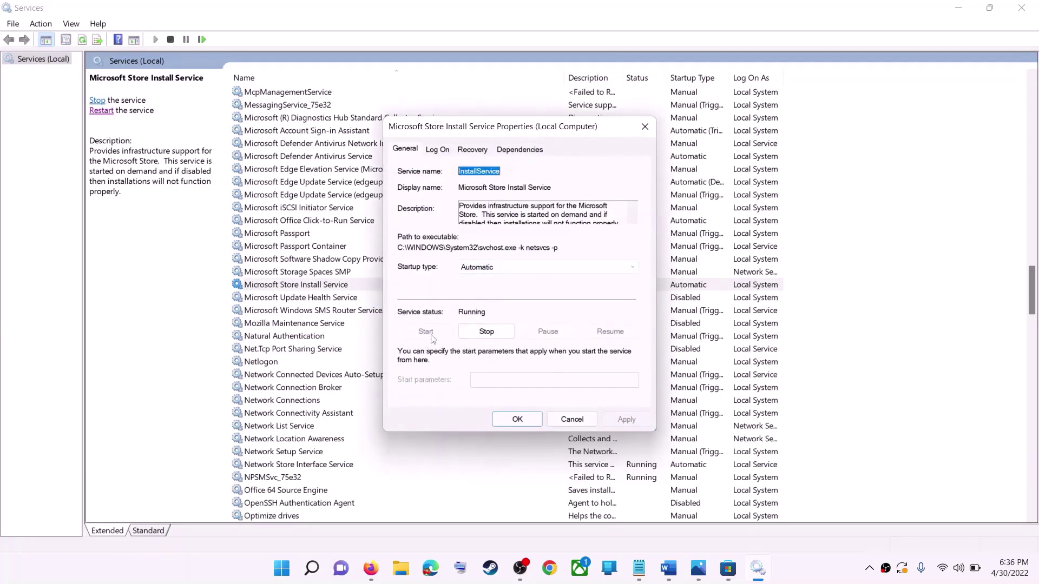
click(514, 419)
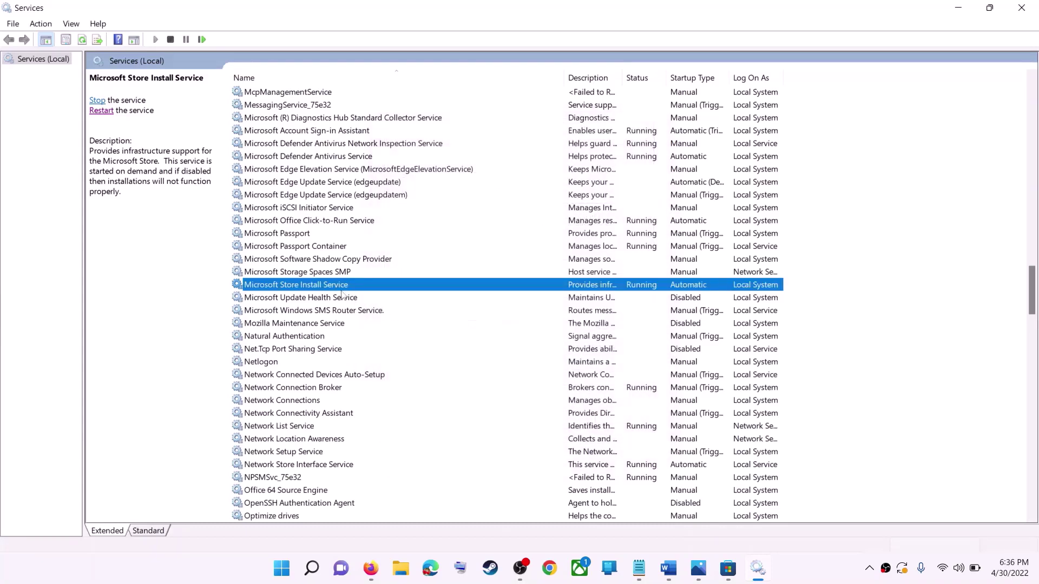
click(97, 100)
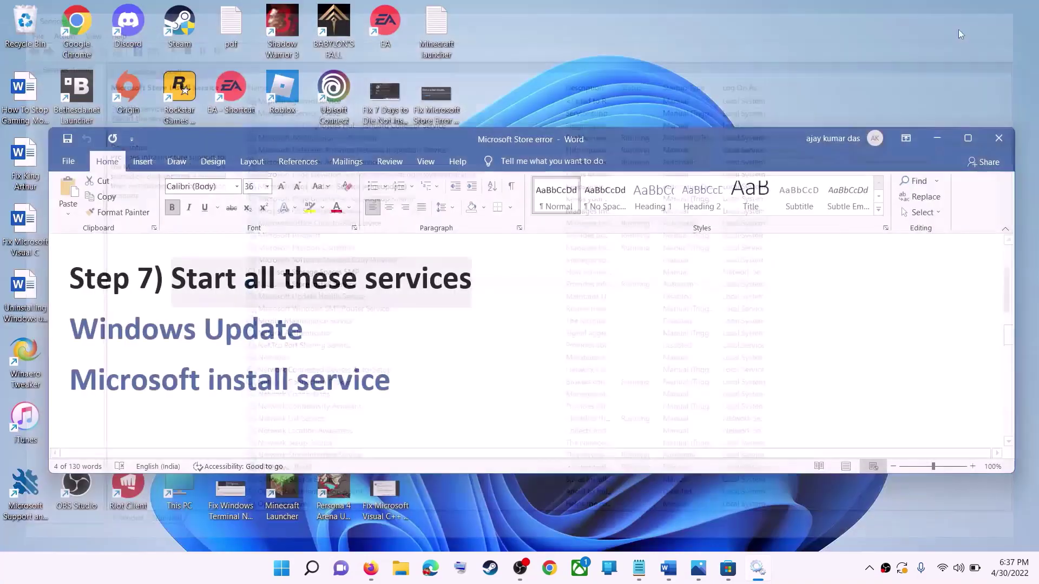
Close the Services console and highlight "Update Windows" under Step 8 in the Word document.
click(1022, 7)
scroll(298, 354, down, 1)
scroll(294, 358, down, 3)
scroll(307, 368, up, 1)
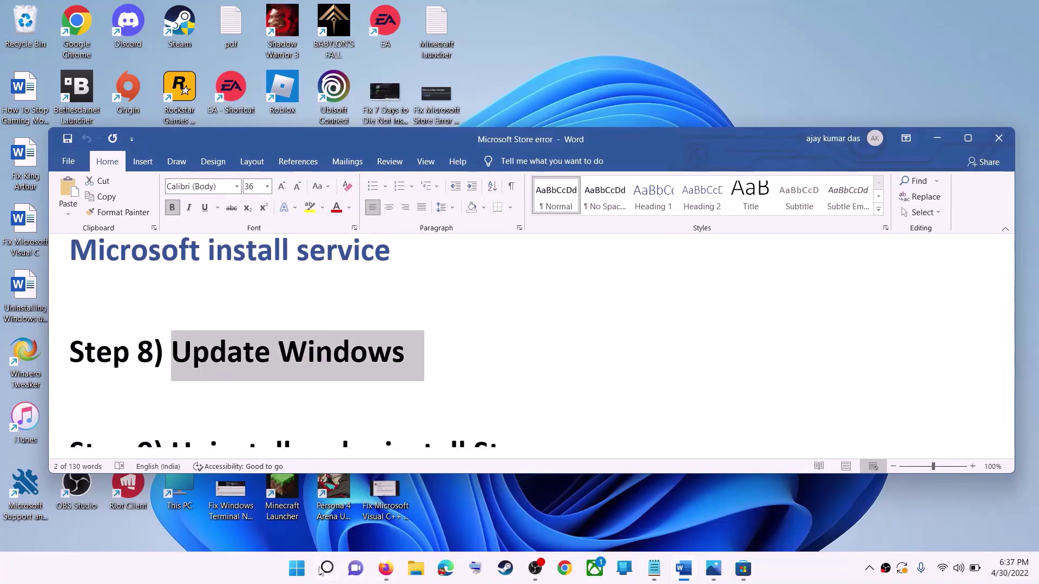
Launch Windows Settings, view the Windows Update page for updates, and minimize the Settings window.
click(296, 568)
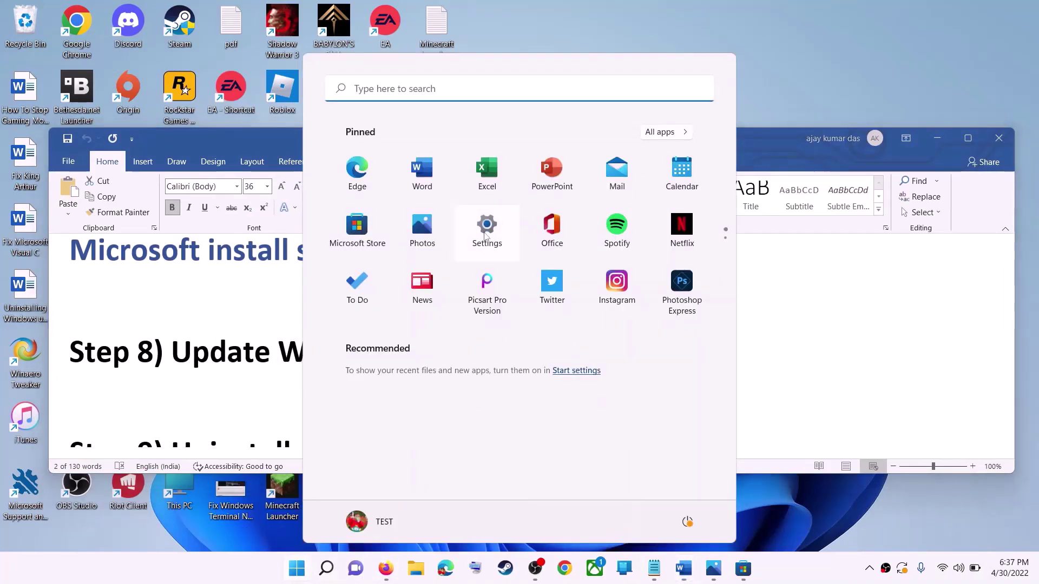
click(485, 237)
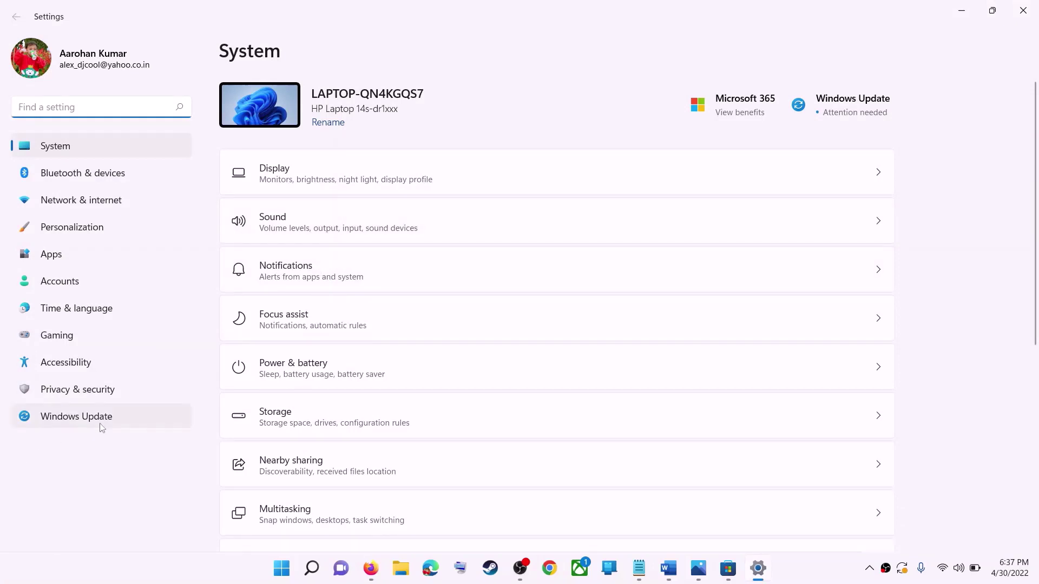
click(82, 422)
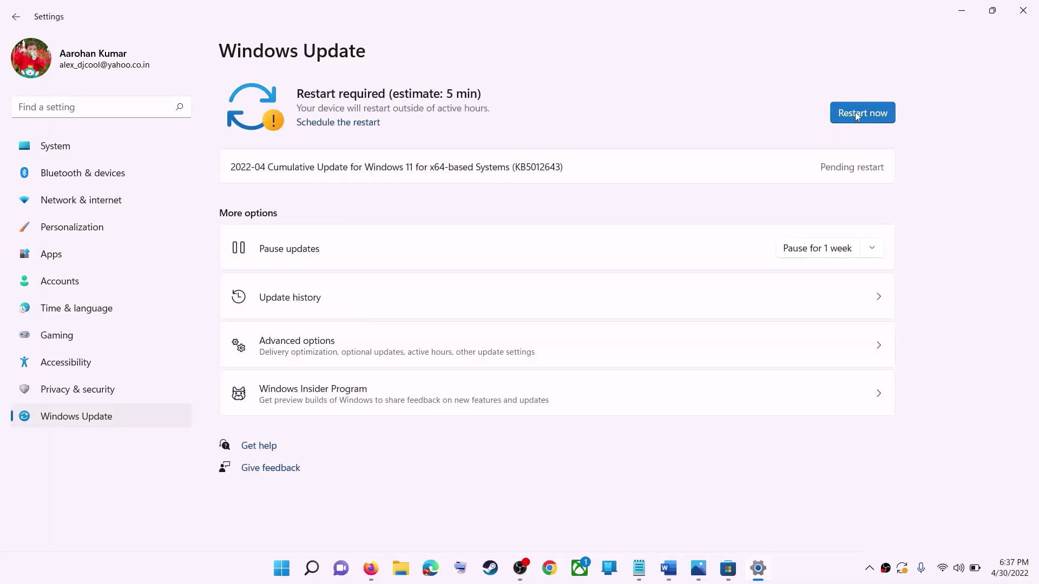
click(961, 11)
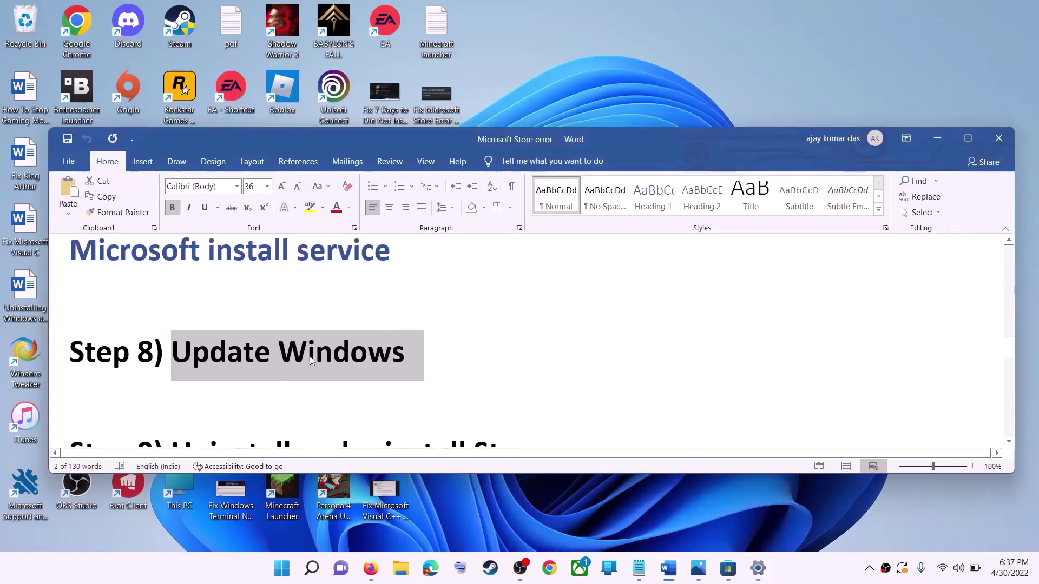
Copy the command Get-AppxPackage -allusers *WindowsStore* | Remove-AppxPackage from Step 9 of the Word document.
scroll(313, 355, down, 3)
scroll(275, 386, down, 2)
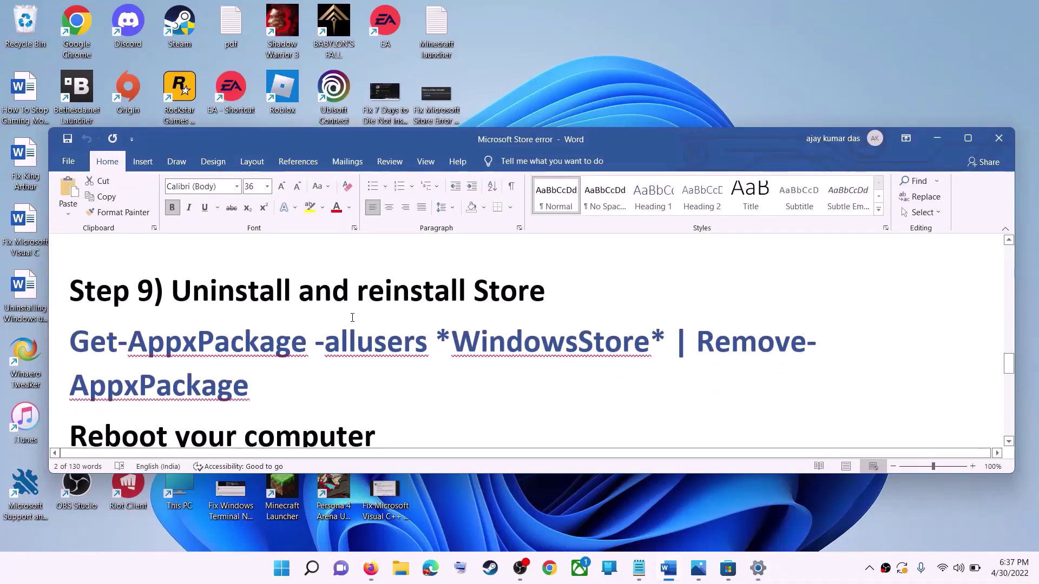
triple_click(275, 386)
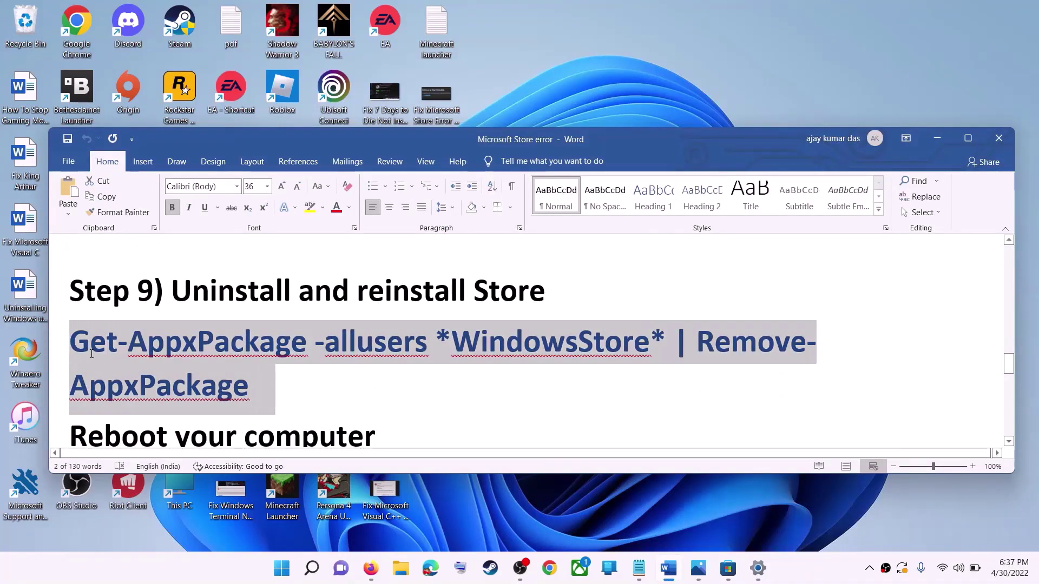
right_click(157, 365)
click(211, 208)
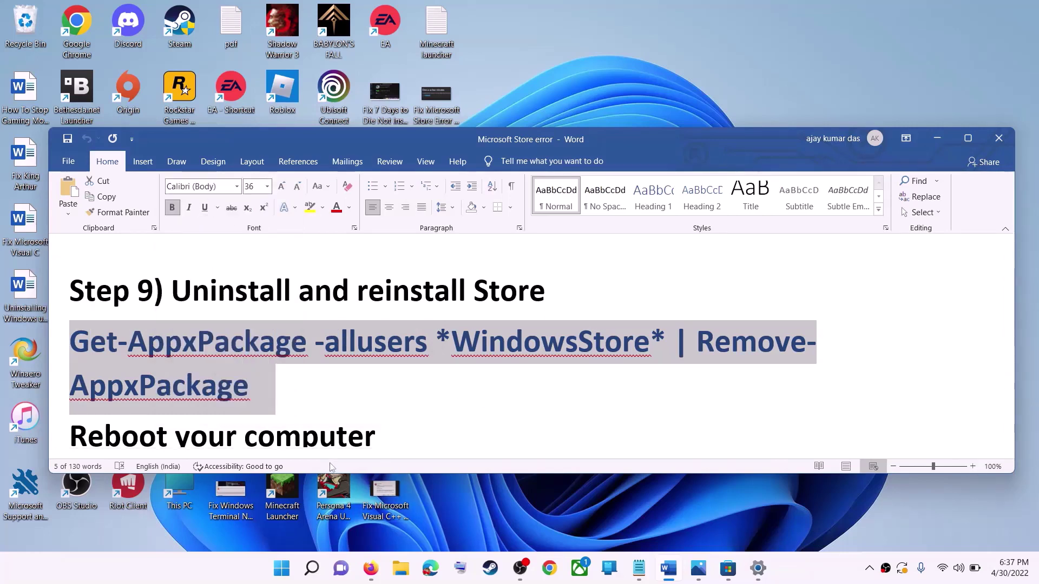
Launch Windows PowerShell as administrator and run the copied command Get-AppxPackage -allusers *WindowsStore* | Remove-AppxPackage.
click(282, 568)
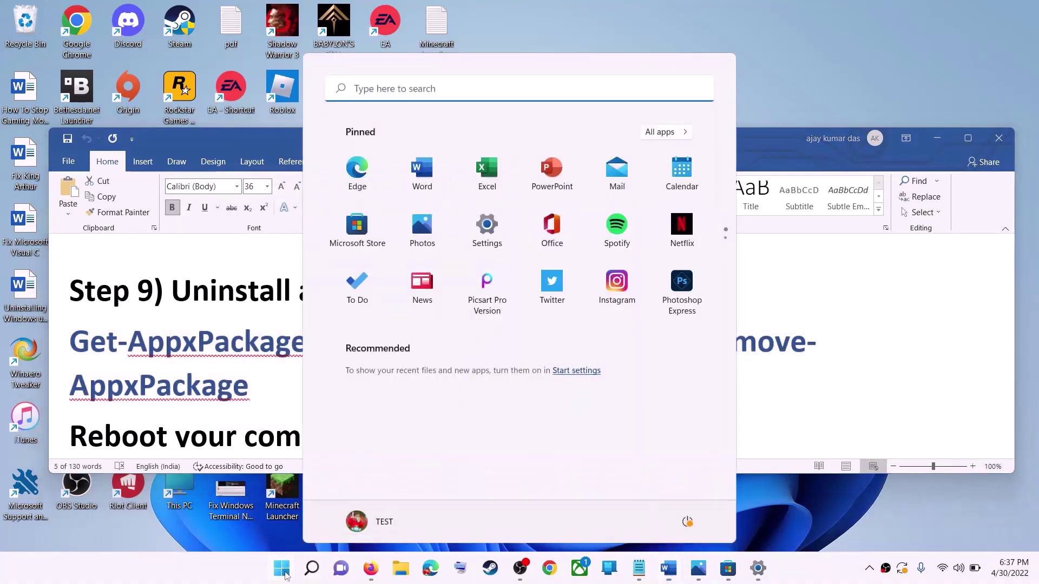
text(powershell)
right_click(336, 202)
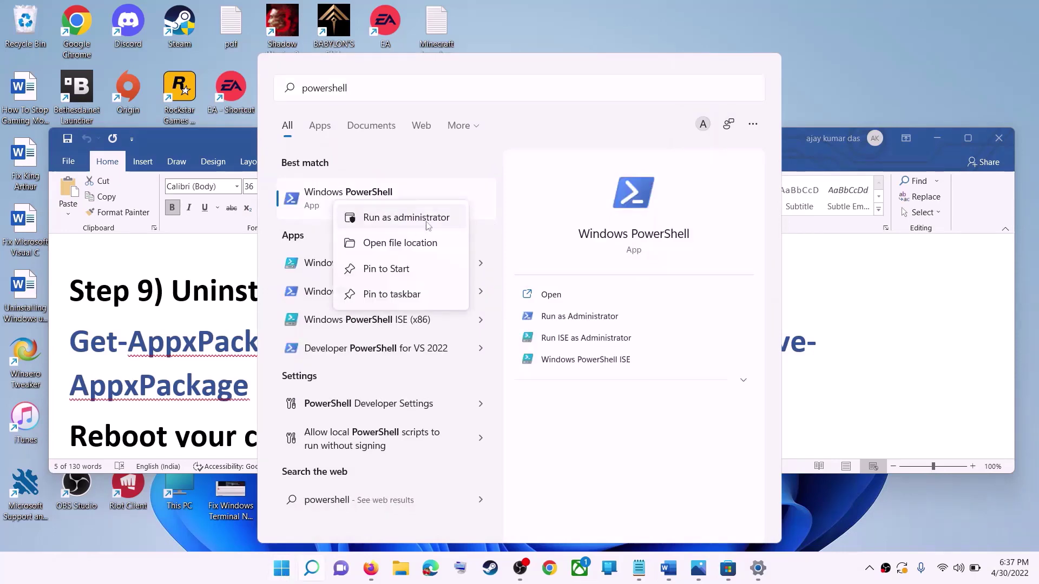
click(420, 219)
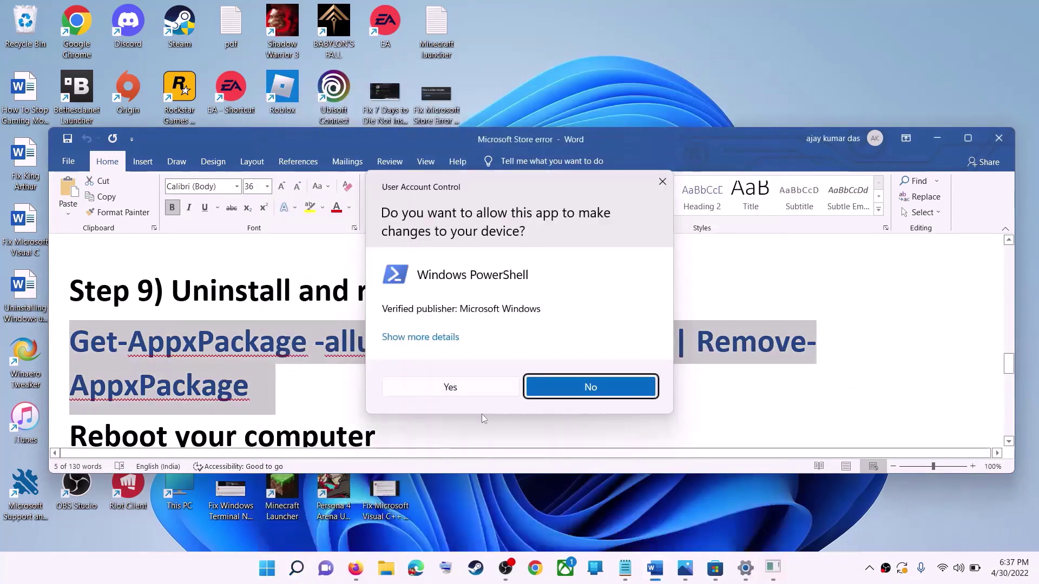
click(449, 387)
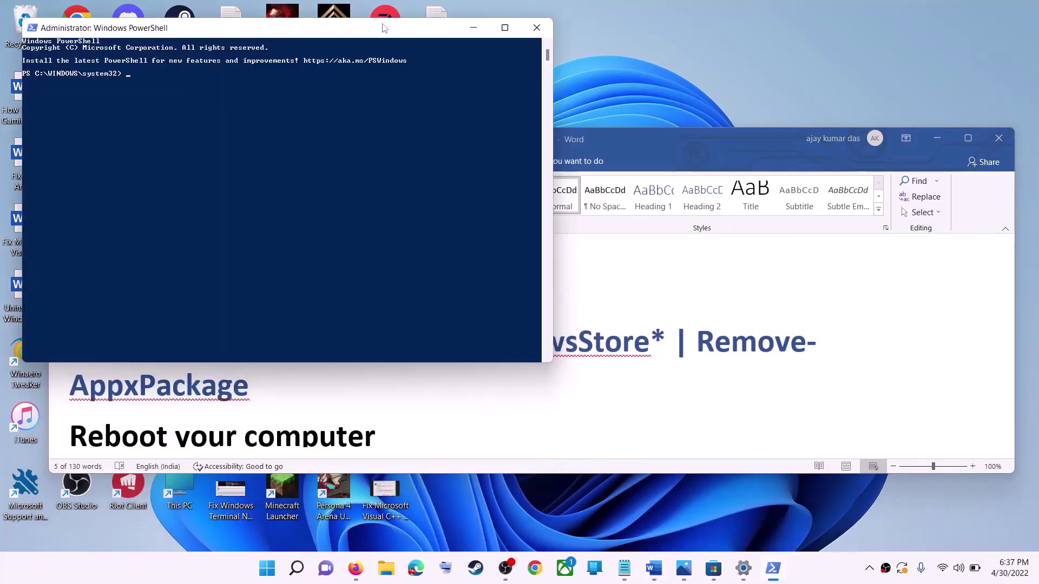
drag(384, 28, 529, 140)
key(ctrl+v)
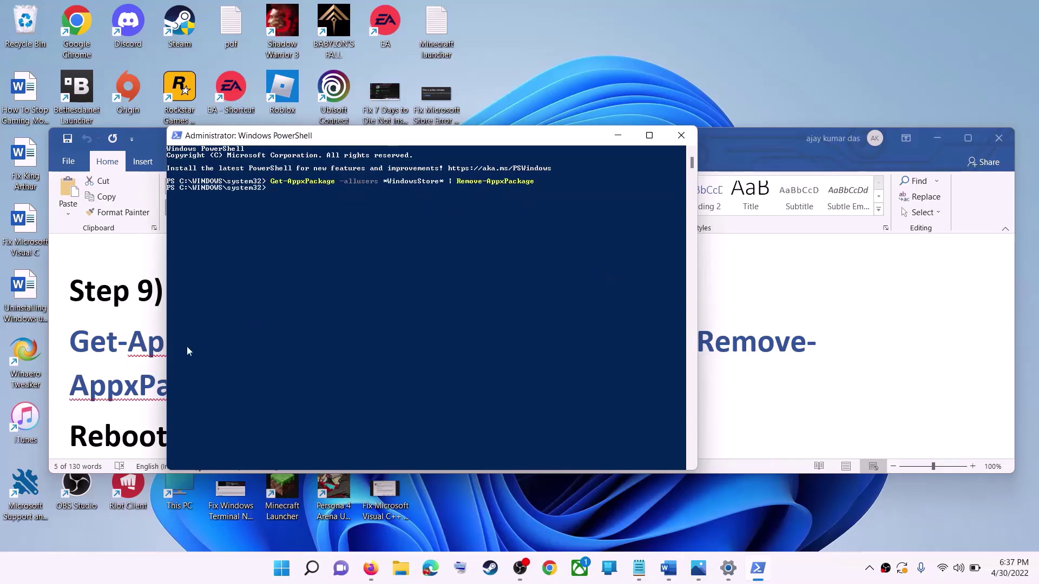
Highlight "Reboot your computer" under Step 9 in the Word document and view the Windows restart options without restarting.
click(138, 437)
scroll(416, 360, down, 1)
triple_click(415, 360)
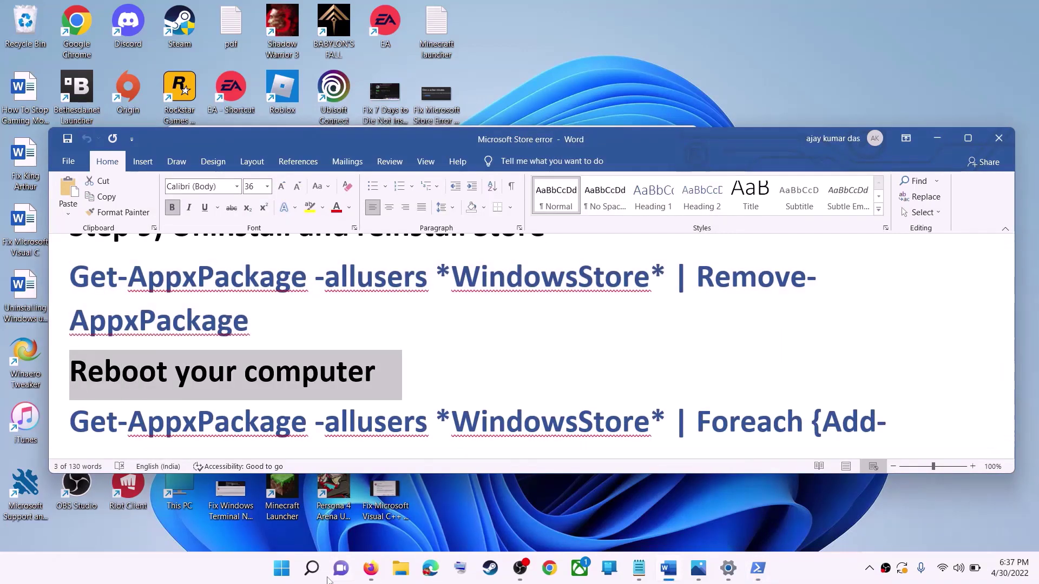
click(281, 569)
click(687, 522)
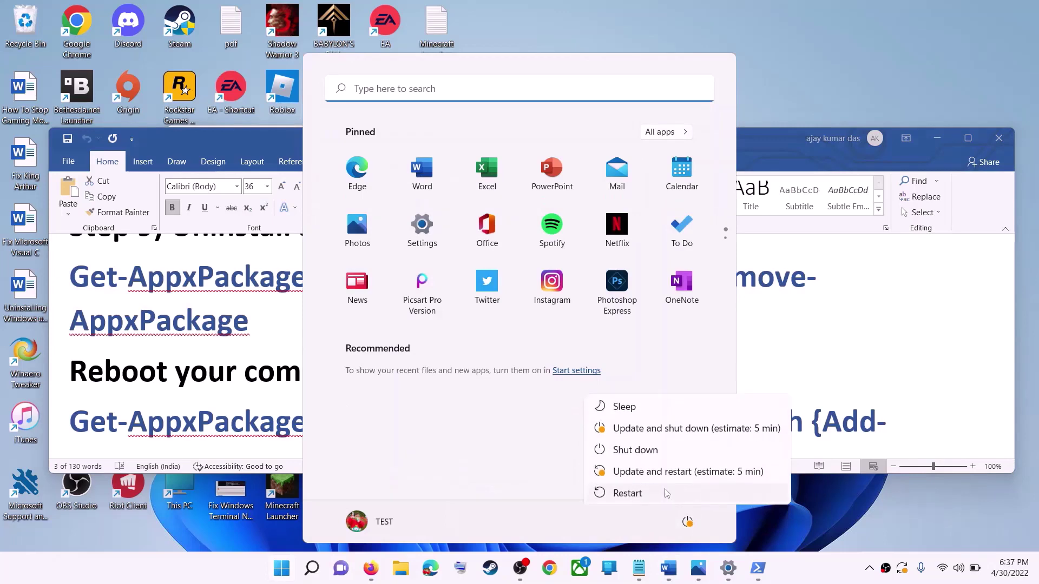
key(Escape)
click(274, 386)
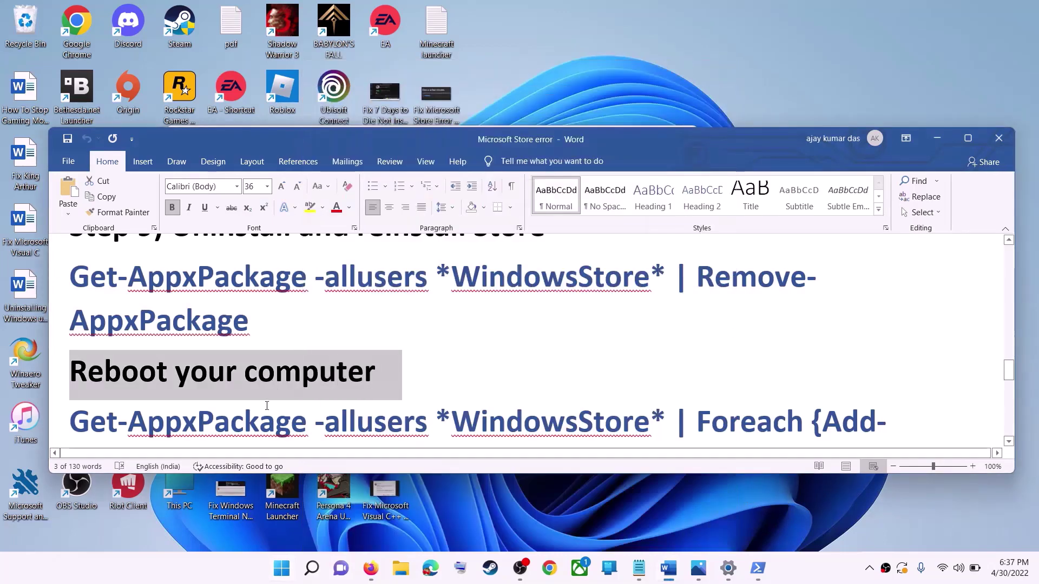
Search Windows for "powershell" and launch a new Windows PowerShell session as administrator, allowing it to make changes.
scroll(267, 406, down, 1)
click(281, 577)
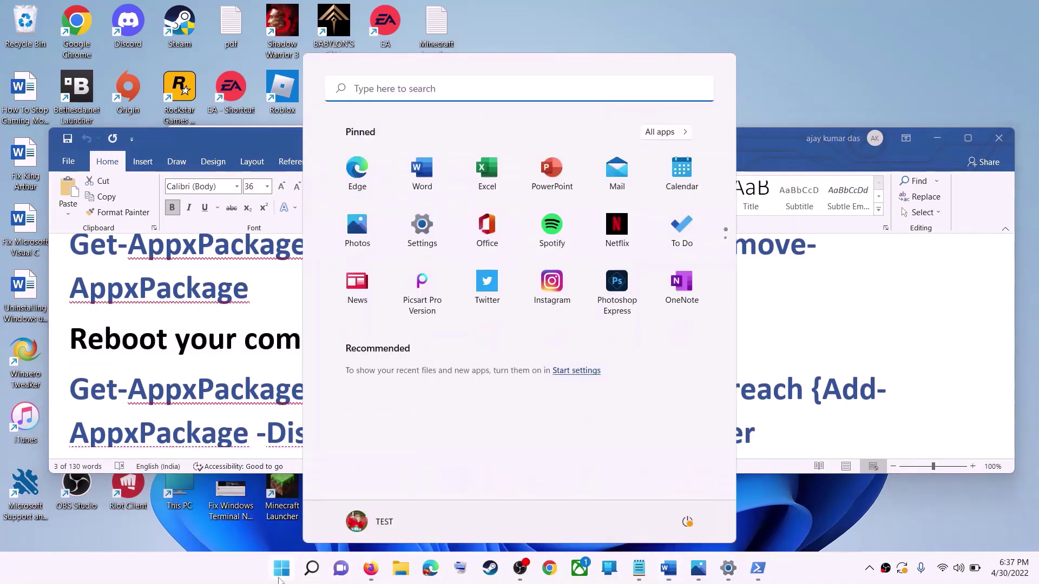
text(powers)
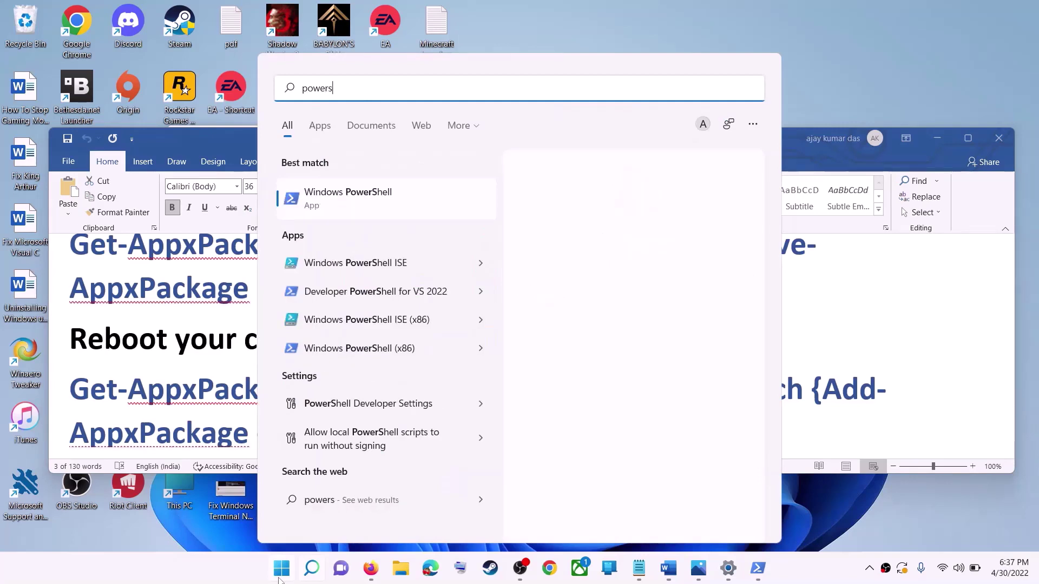
text(hell)
right_click(397, 209)
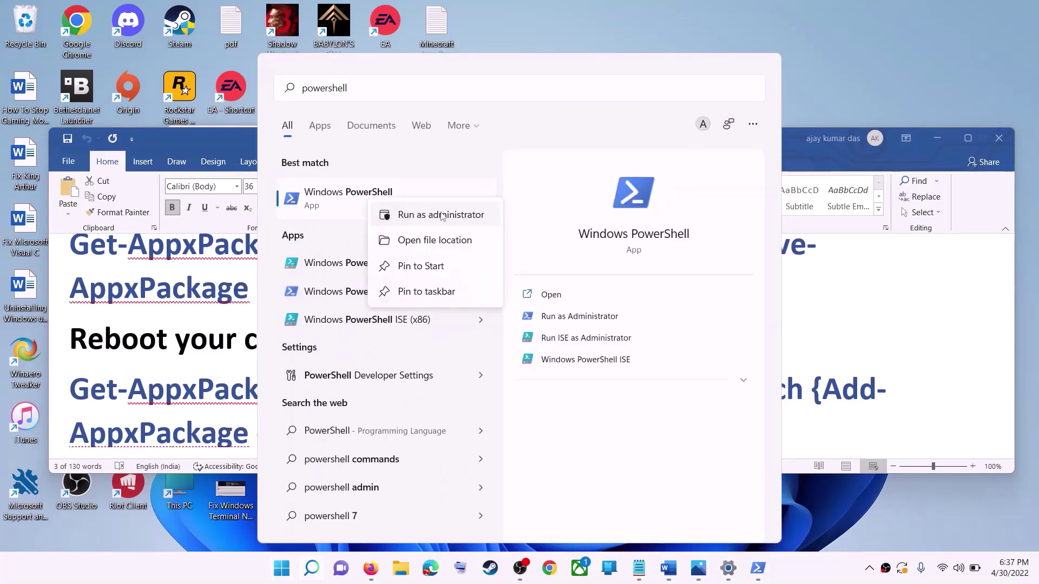
click(444, 212)
click(494, 384)
Copy the command Get-AppxPackage -allusers *WindowsStore* | Foreach {Add-AppxPackage -DisableDevelopmentMode -Register “$($_.InstallLocation)\AppXManifest.xml”} from the Word document.
click(674, 323)
scroll(675, 323, down, 3)
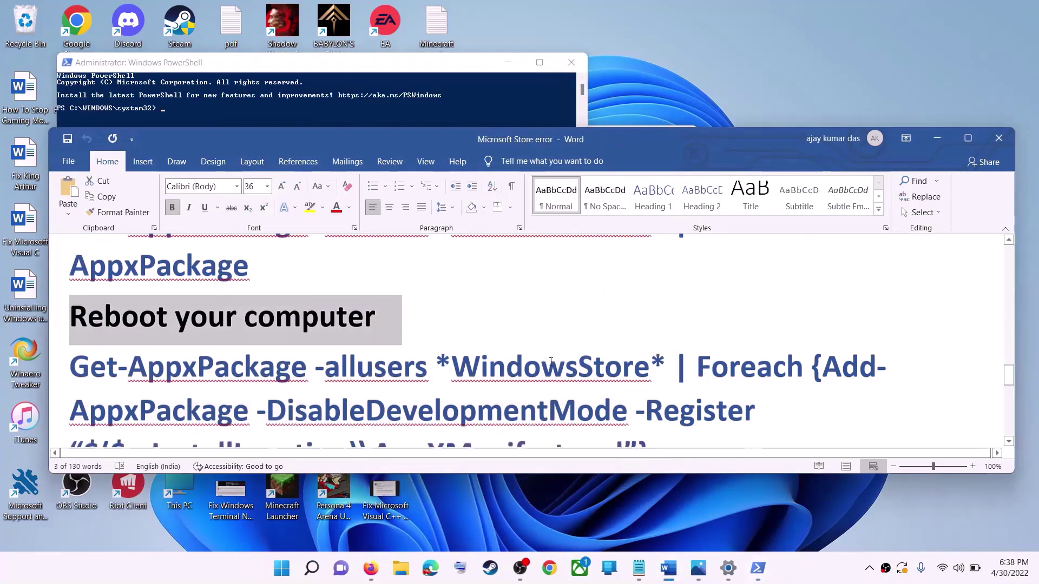
drag(671, 417, 104, 330)
right_click(189, 349)
click(208, 372)
Paste and run the copied Foreach Add-AppxPackage registration command in the administrator PowerShell session.
click(325, 116)
click(340, 233)
right_click(316, 221)
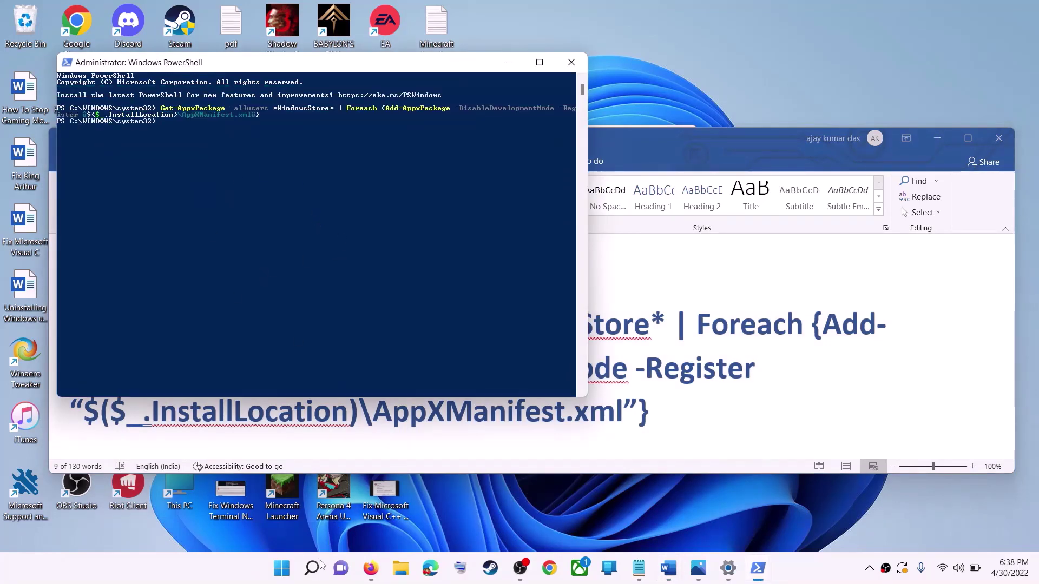
Search Windows for "store" and launch Microsoft Store.
click(283, 574)
text(s)
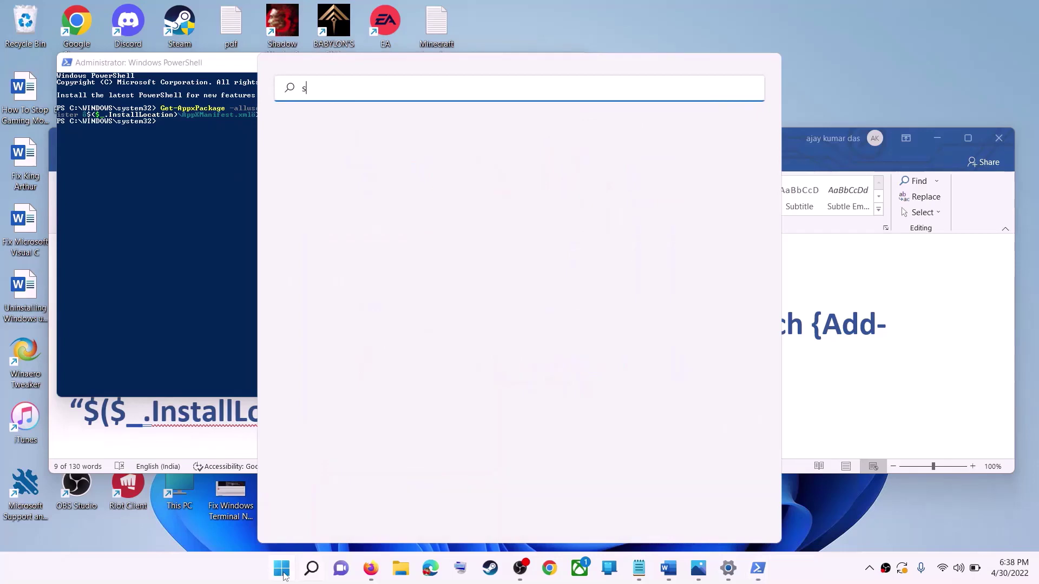
text(tore)
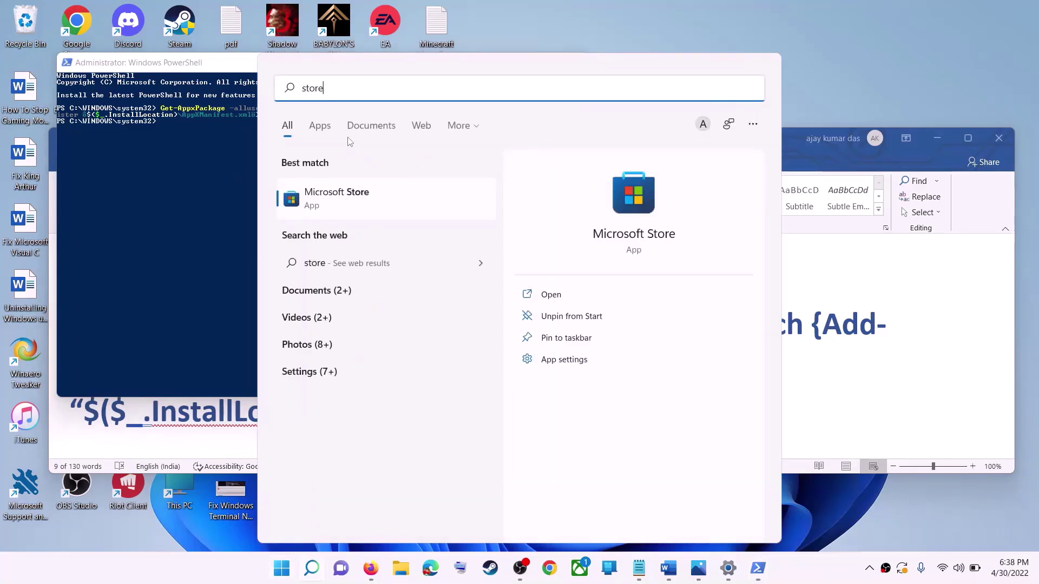
key(Return)
Switch back to the Word document and highlight "Try installing to C drive/Different Drive" in Step 10.
key(alt+Tab)
scroll(362, 364, down, 3)
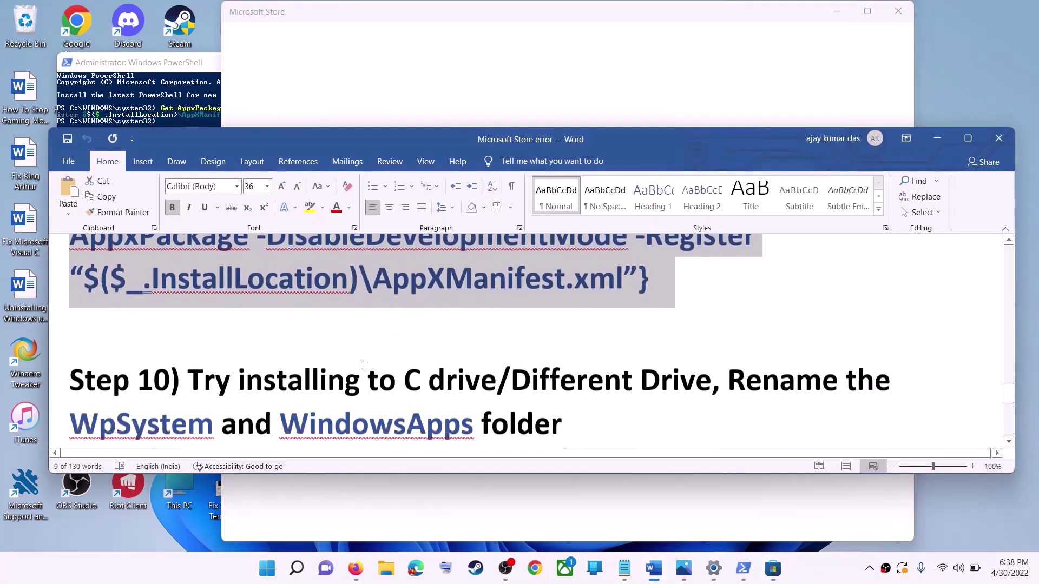
scroll(363, 364, down, 1)
drag(221, 315, 712, 322)
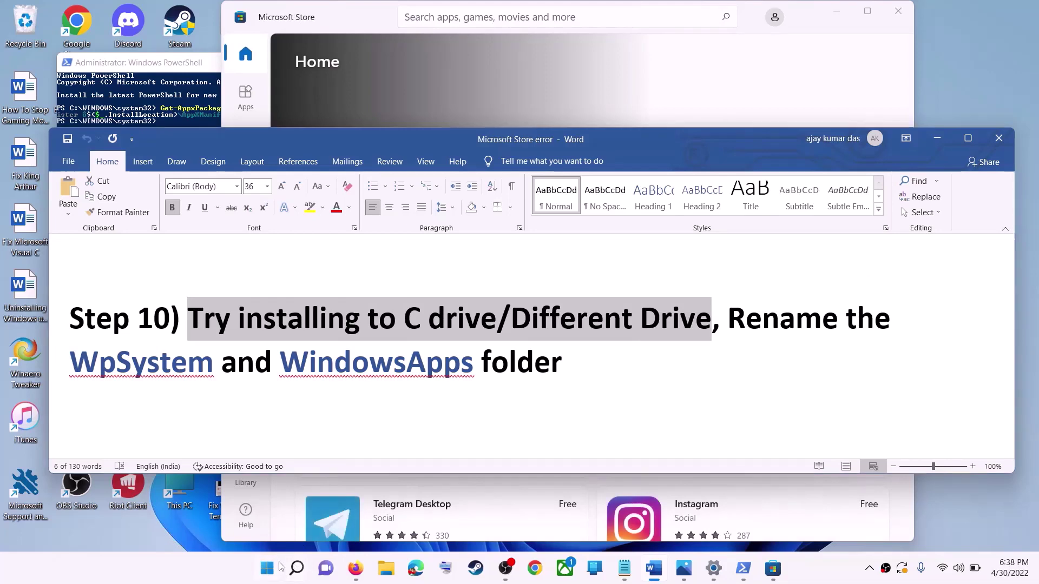
Switch to Windows Settings and open the Storage page under System.
click(267, 568)
click(476, 237)
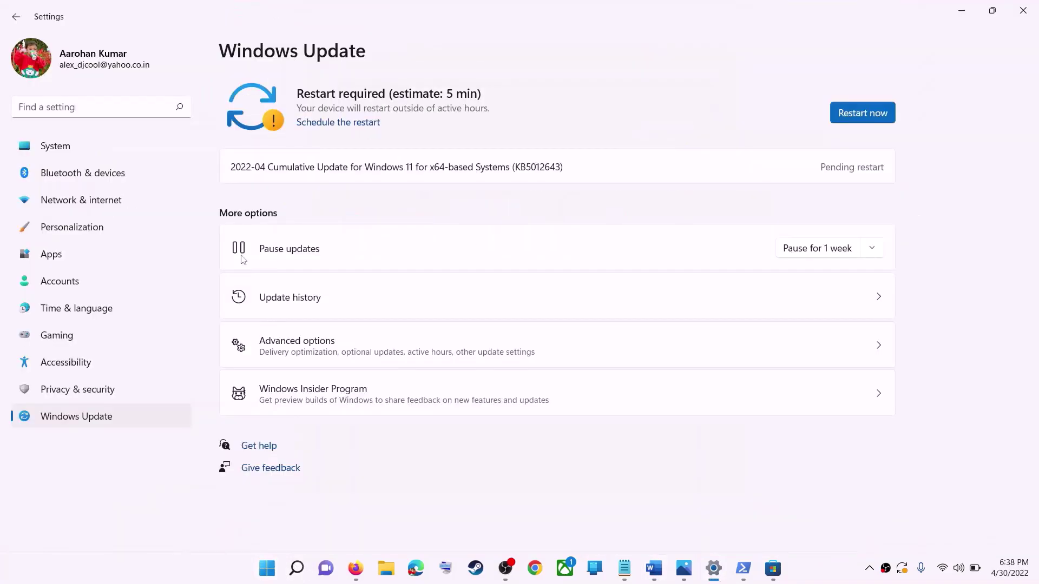
click(66, 152)
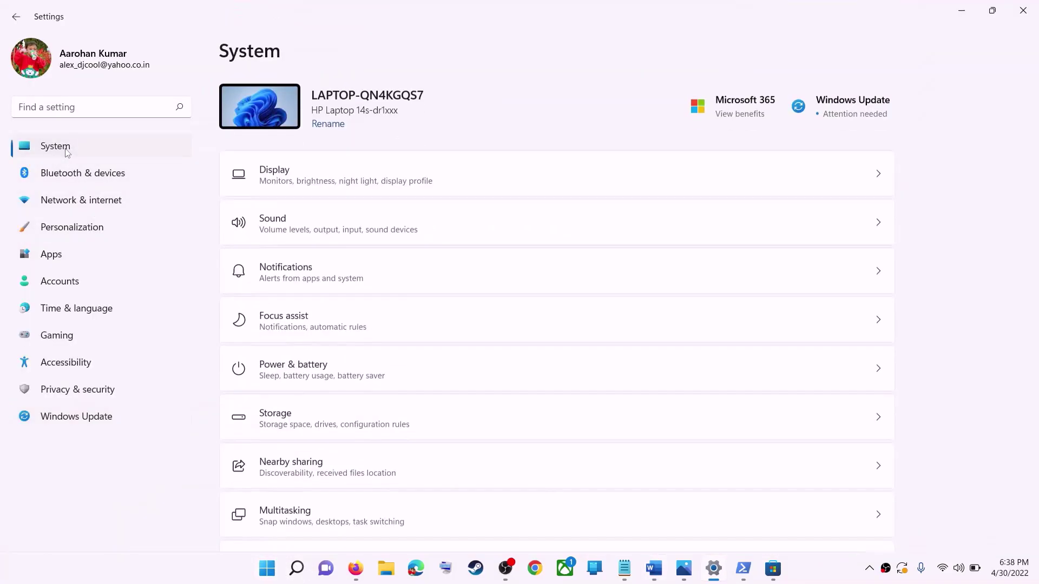
scroll(285, 295, down, 3)
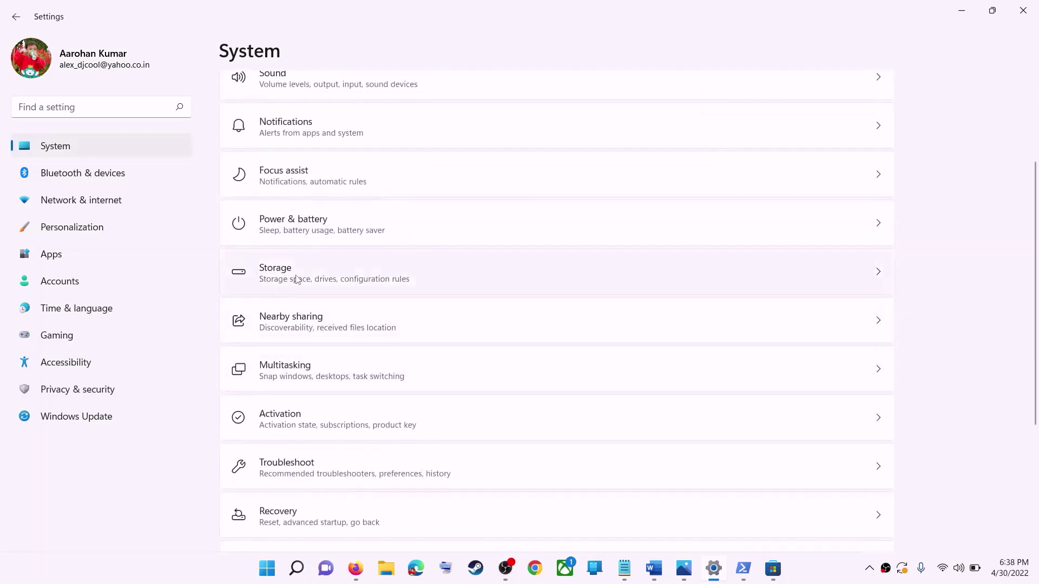
click(297, 280)
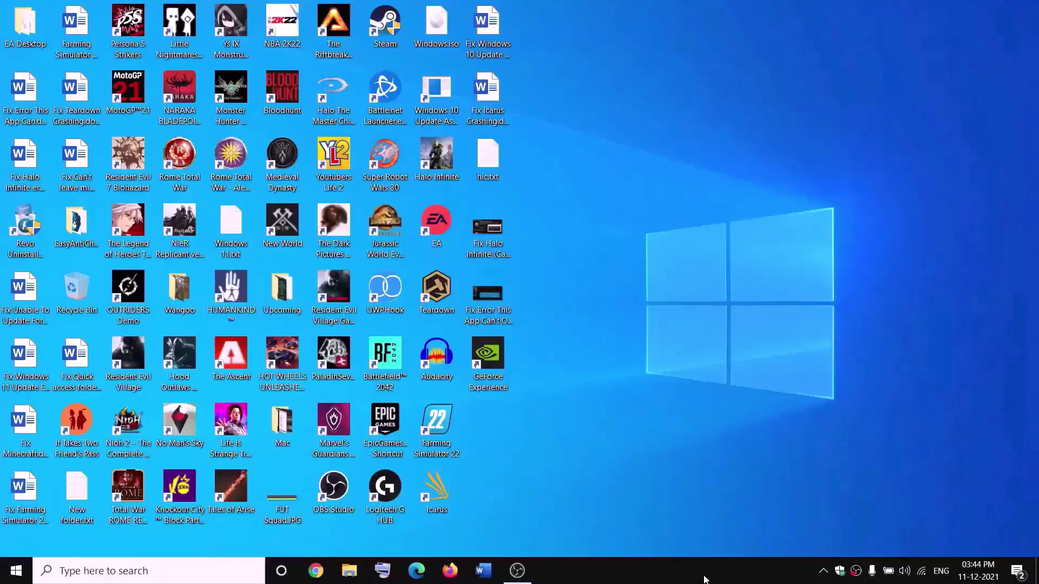
Open the New Volume (D:) drive in File Explorer.
click(350, 570)
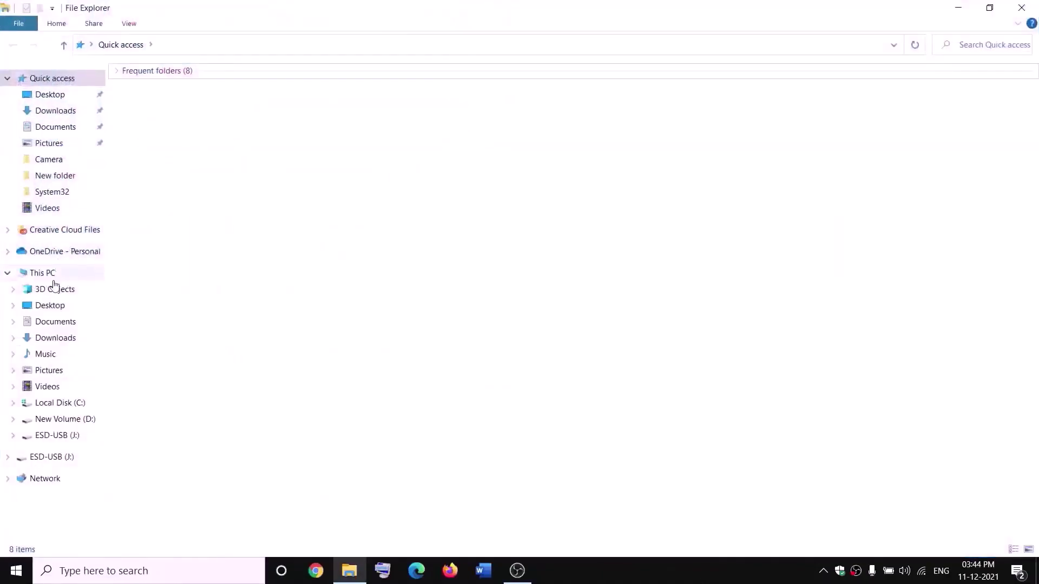
click(54, 280)
double_click(385, 197)
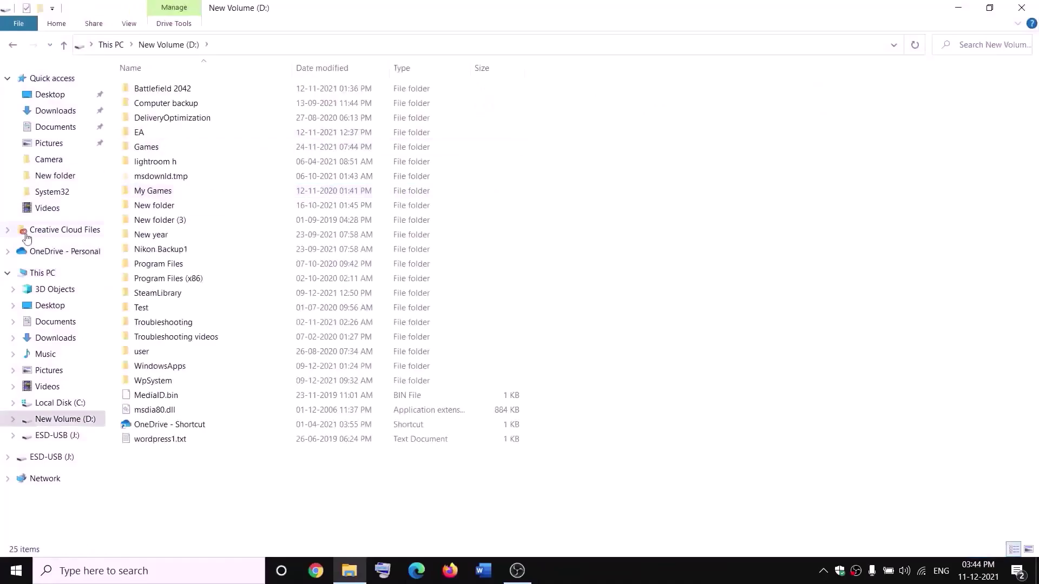
click(158, 380)
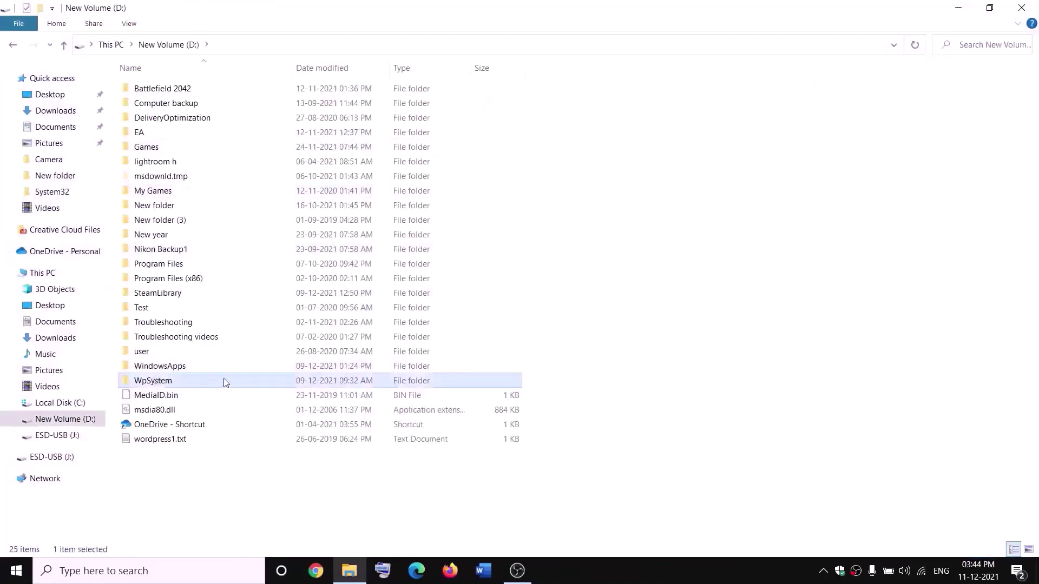
right_click(170, 385)
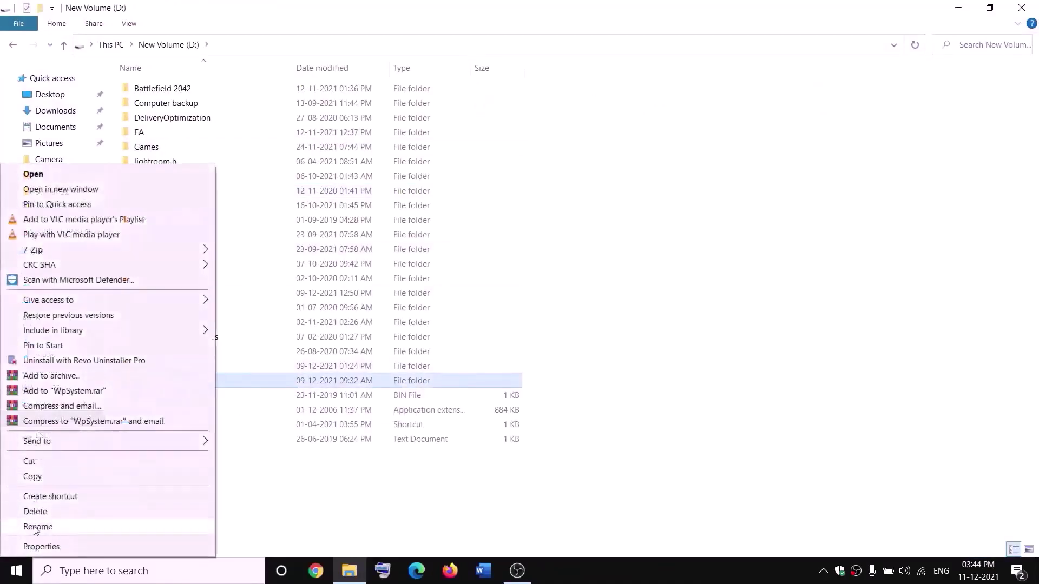
click(328, 494)
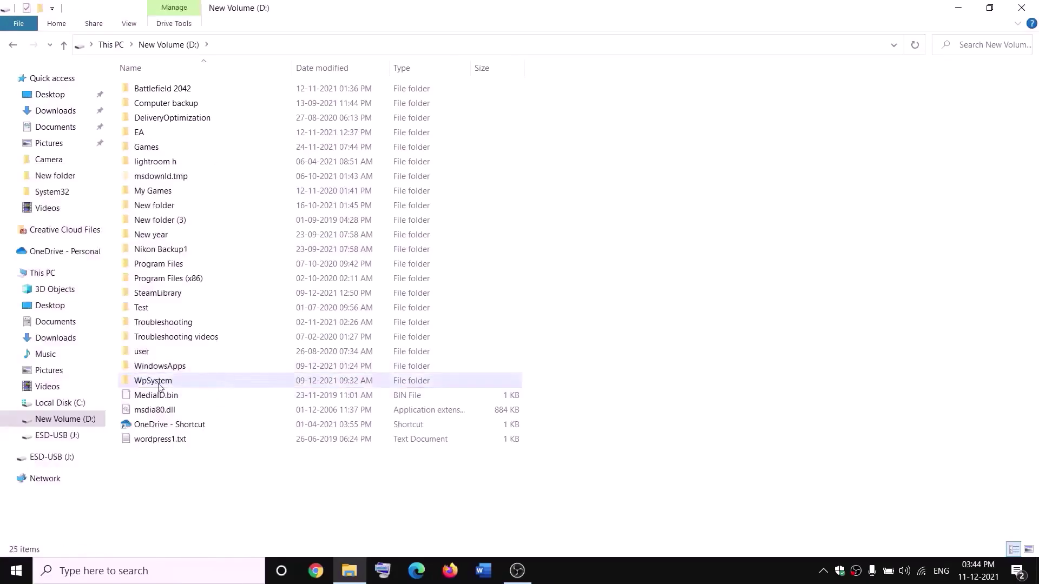
Open the advanced security settings of the WpSystem folder on the D: drive.
mouse_move(166, 383)
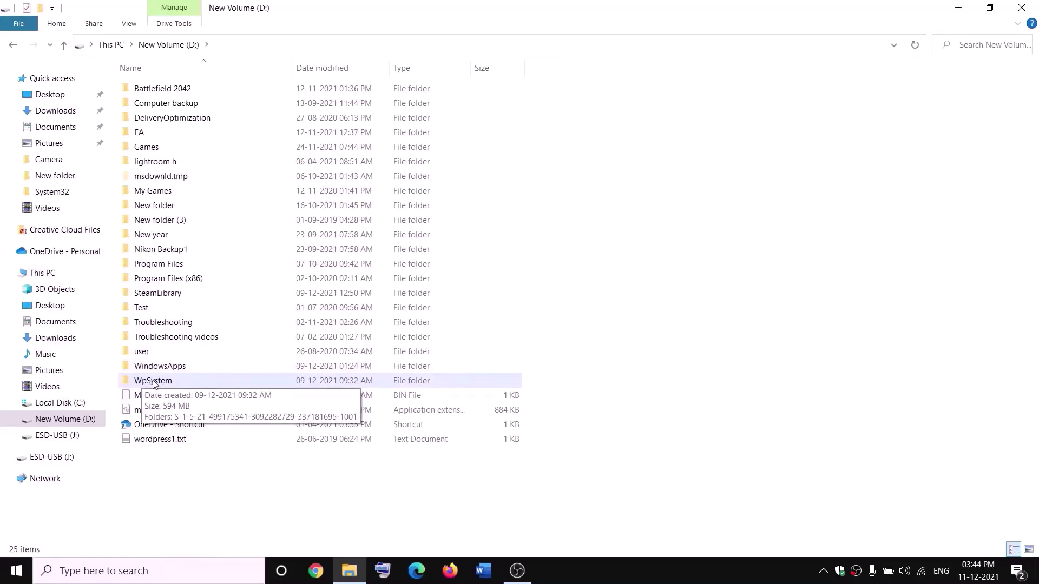
right_click(152, 383)
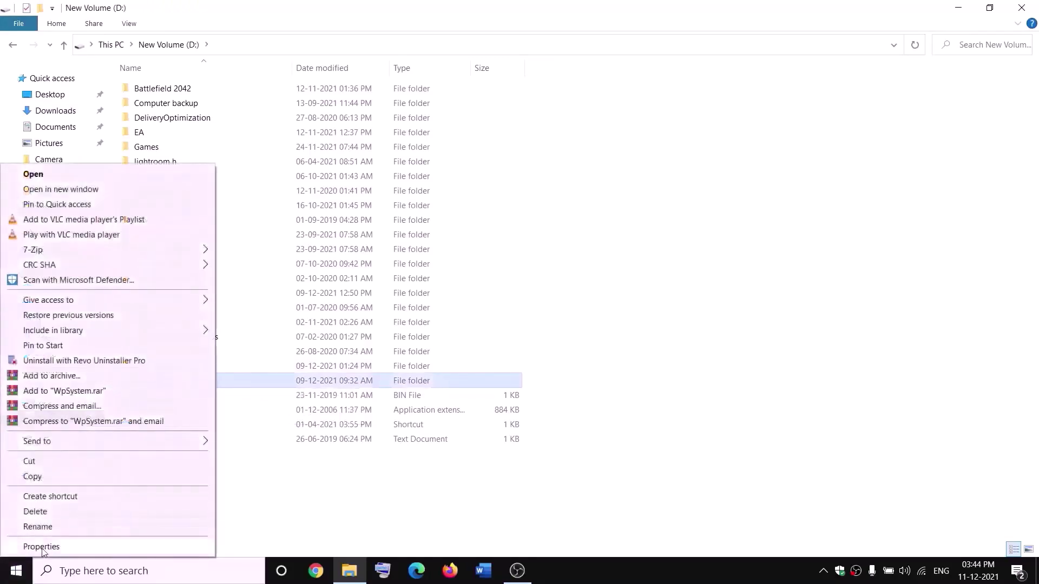
click(87, 546)
drag(307, 245, 441, 152)
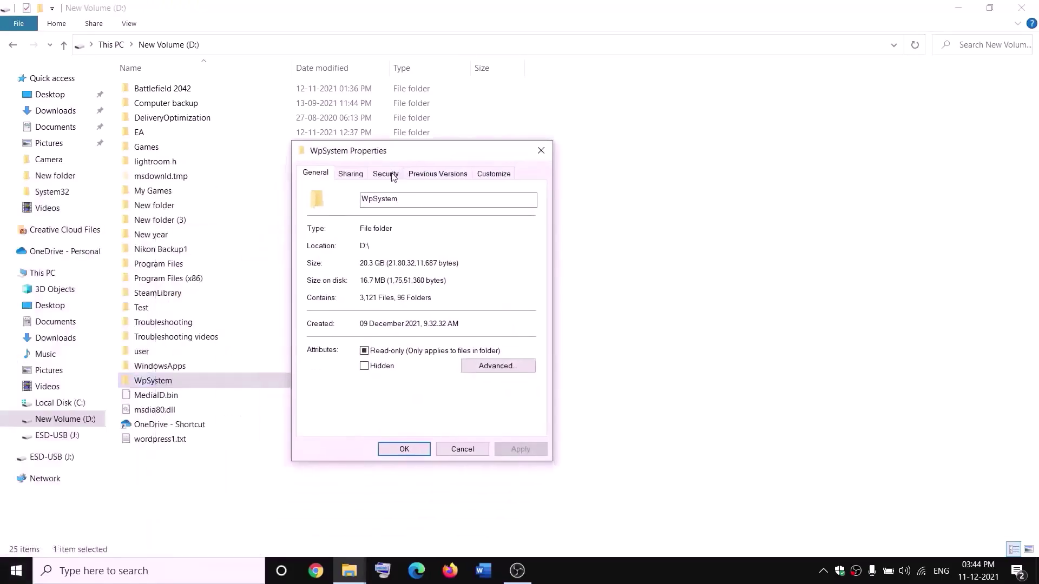
click(386, 174)
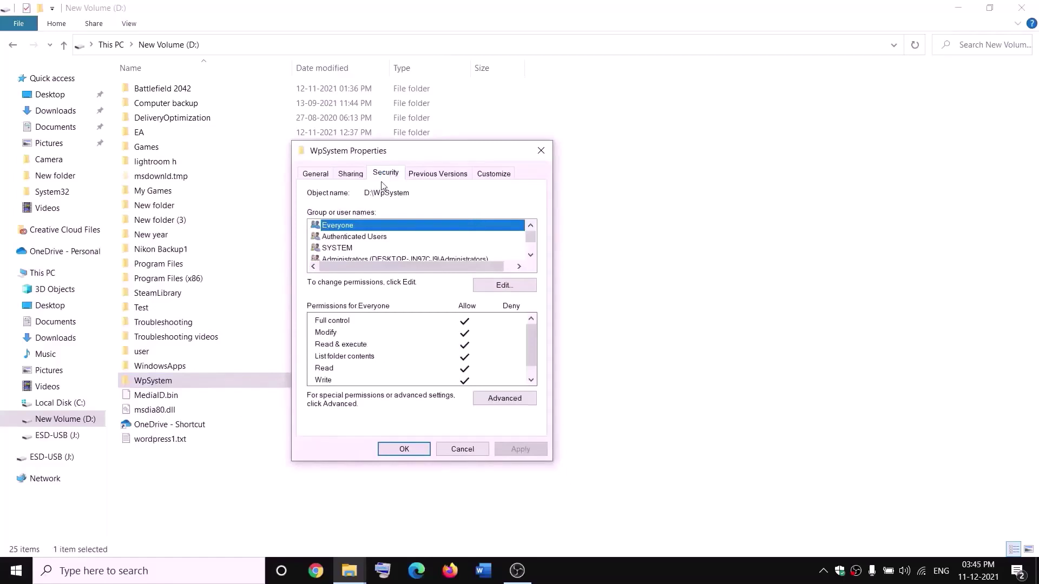
click(504, 400)
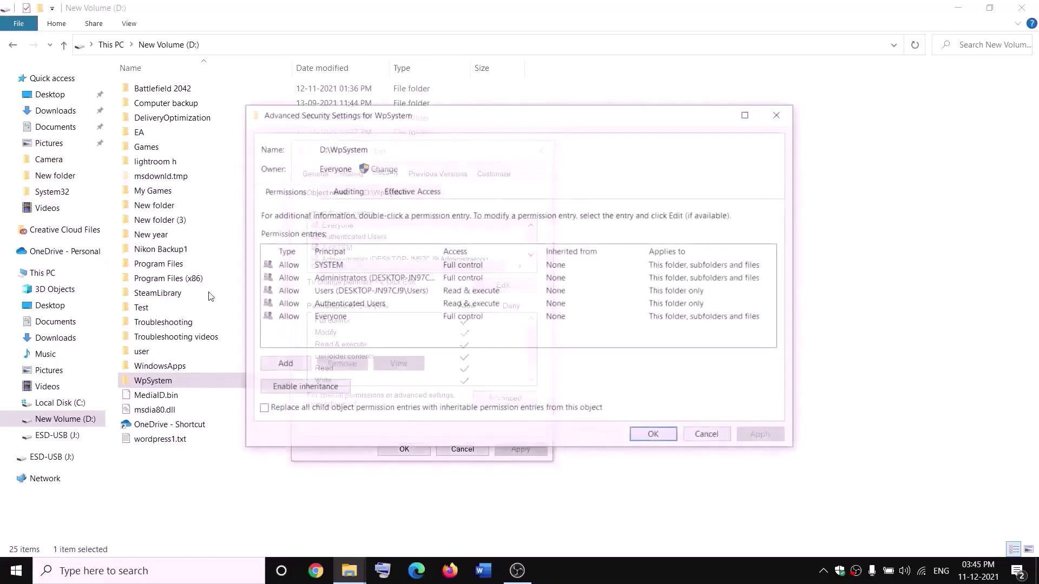
Change the owner of the WpSystem folder to "everyone".
click(382, 169)
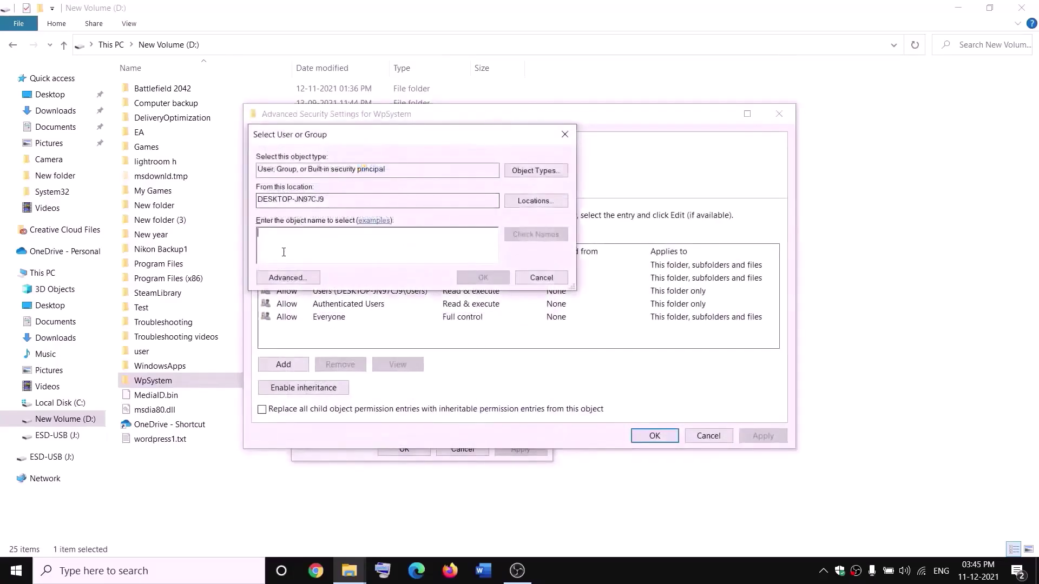
text(w)
key(BackSpace)
text(everyone)
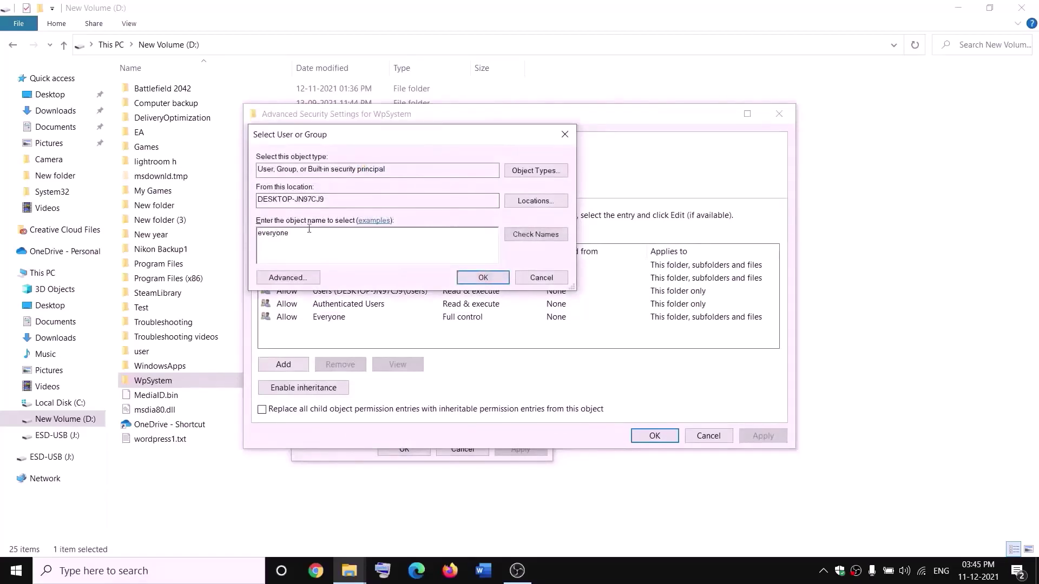
drag(309, 229, 257, 233)
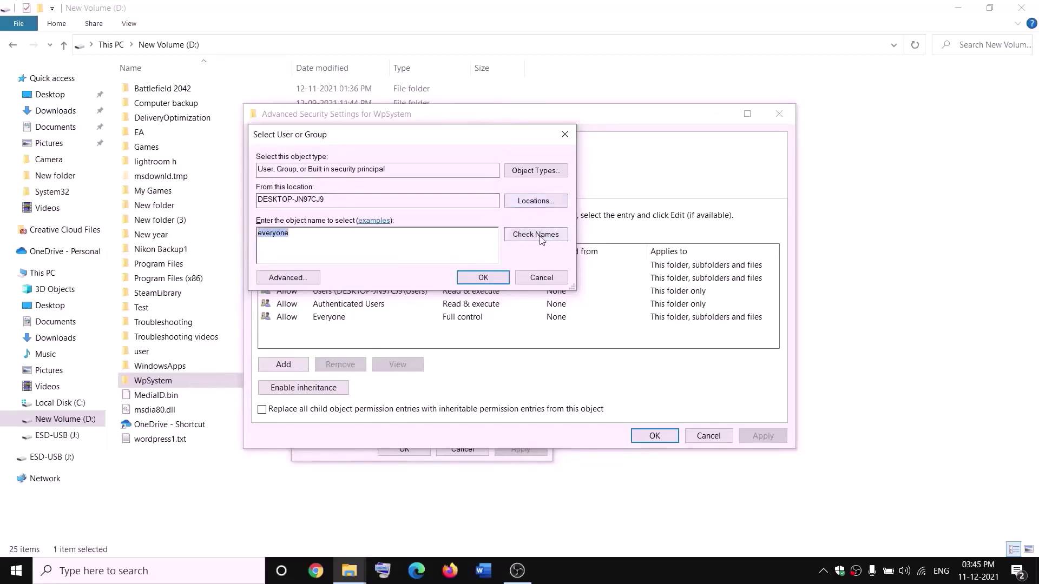
click(483, 278)
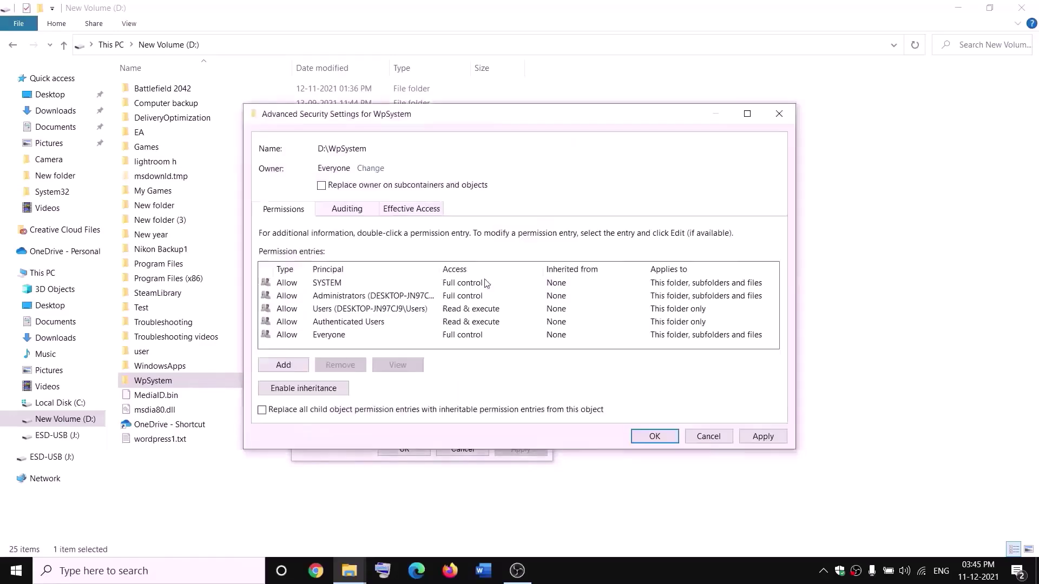
Enable replacing the owner on subcontainers and objects, apply the ownership change, and close the WpSystem folder's properties.
click(322, 186)
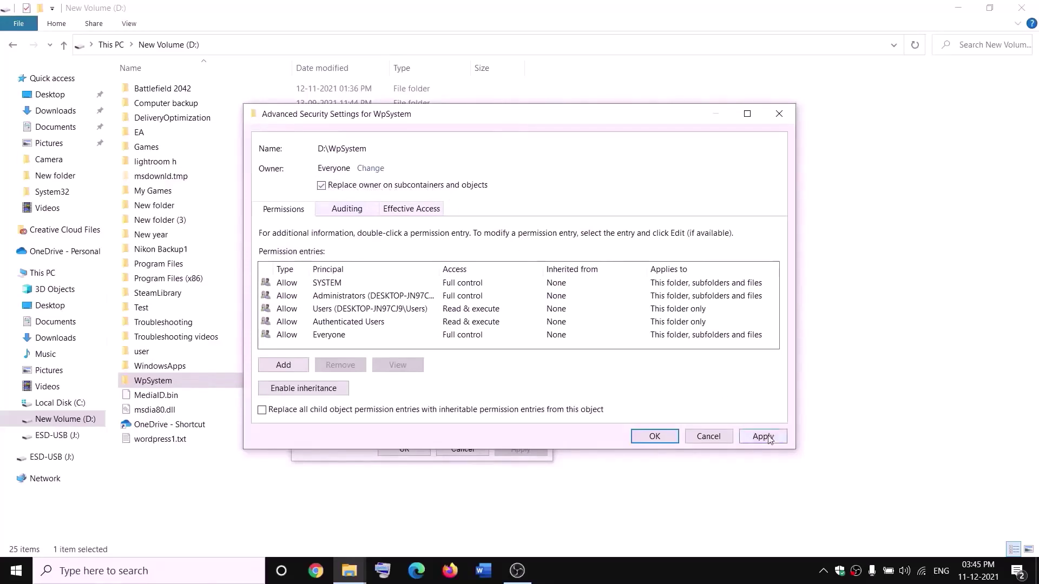
click(763, 436)
click(653, 437)
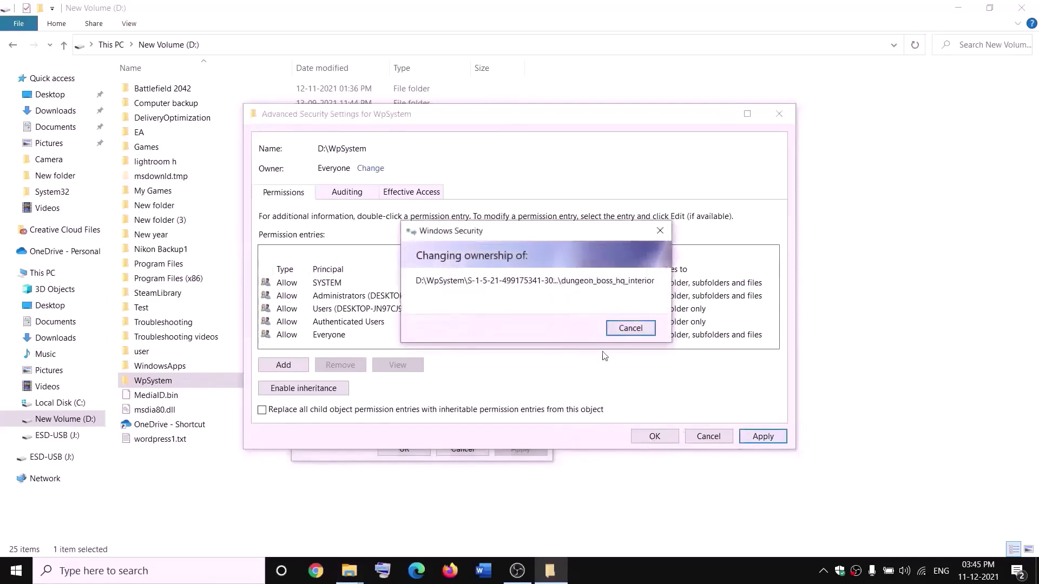
click(632, 341)
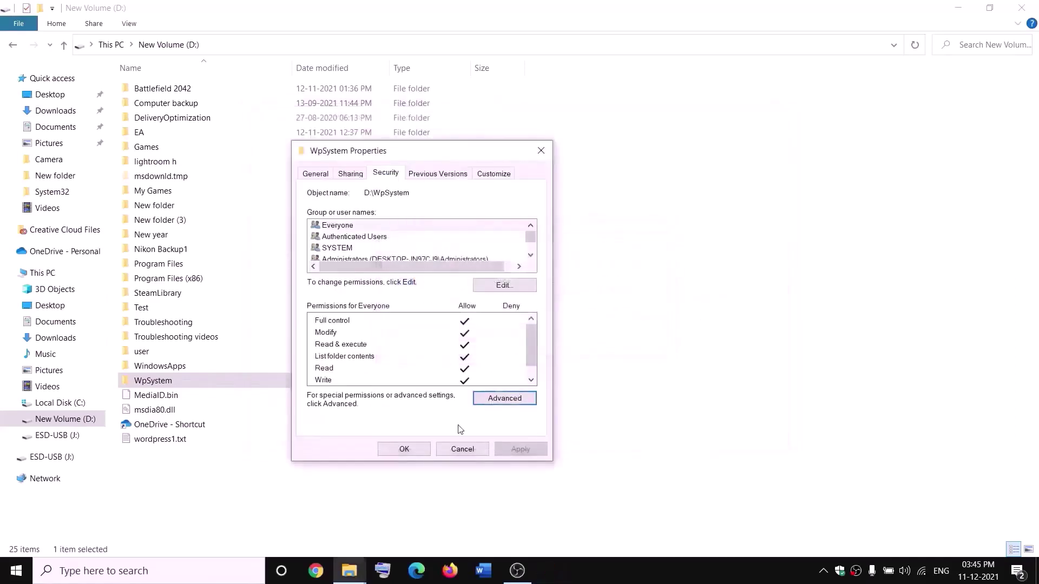
click(406, 450)
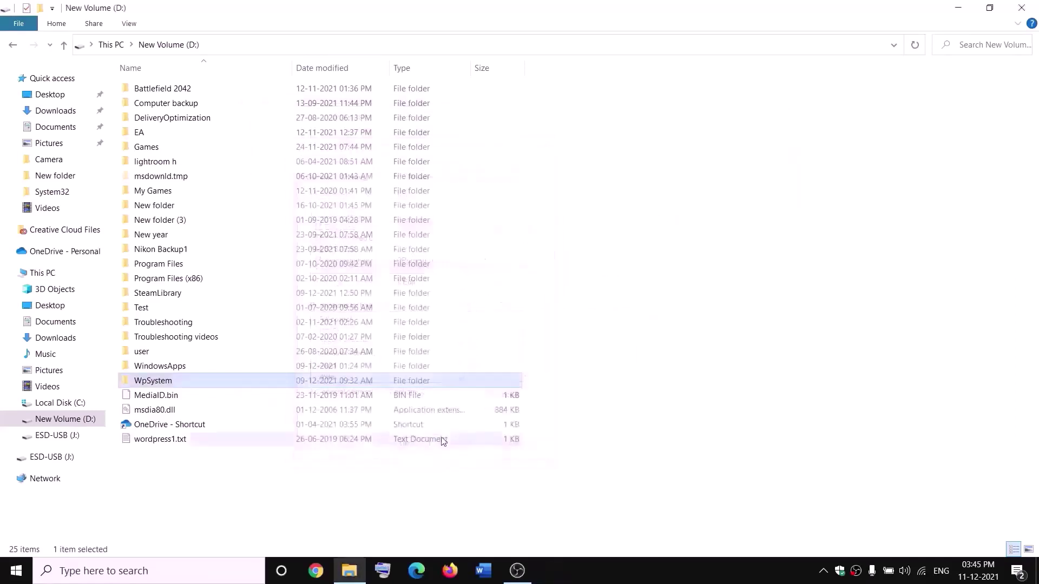
Reopen the WpSystem folder's properties and go to its advanced security settings.
right_click(156, 384)
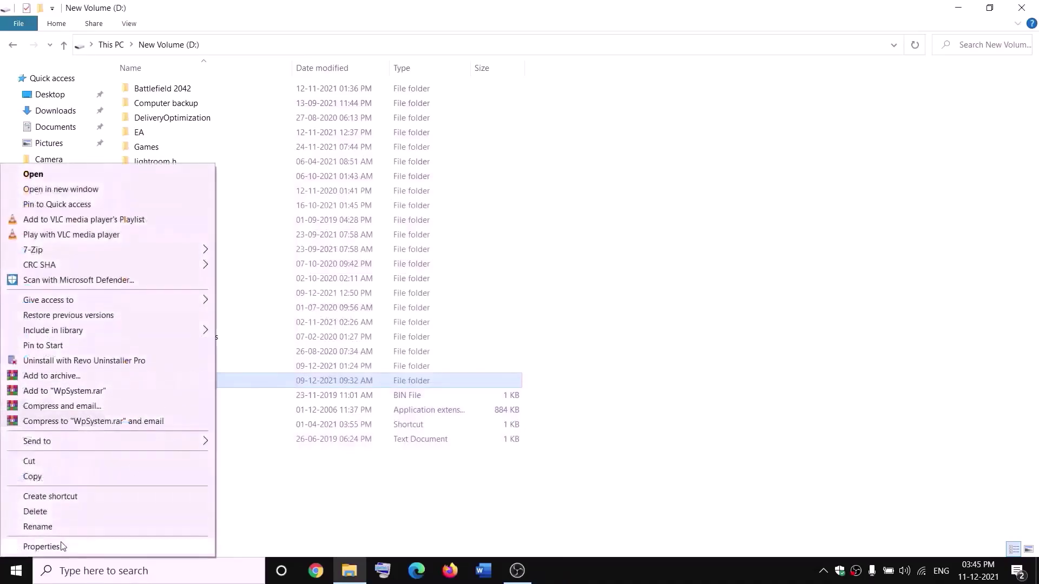
click(61, 547)
drag(273, 175, 387, 175)
click(381, 198)
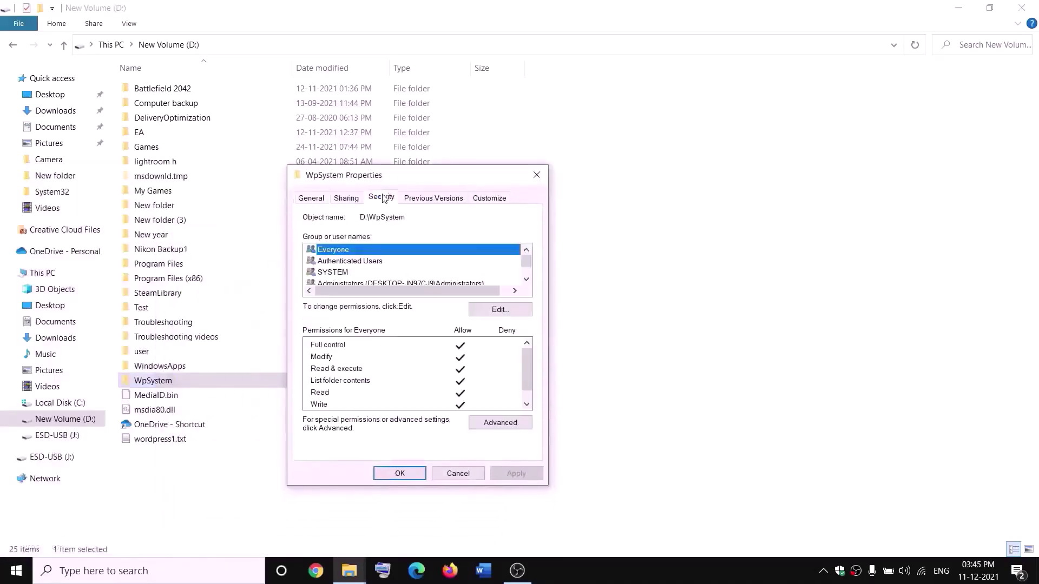
click(502, 424)
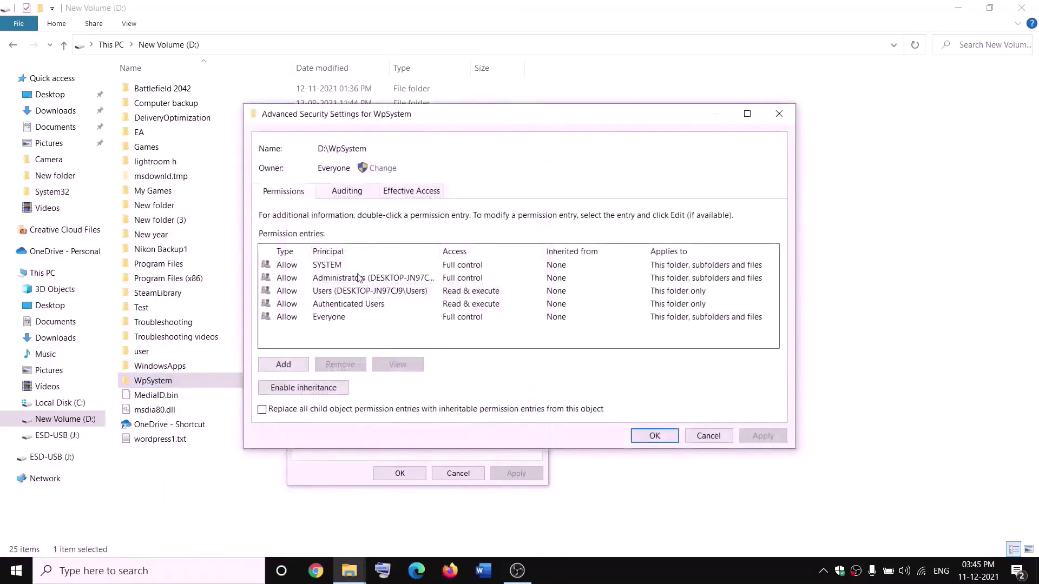
Add a permission entry for the WpSystem folder with Everyone as the principal.
click(288, 368)
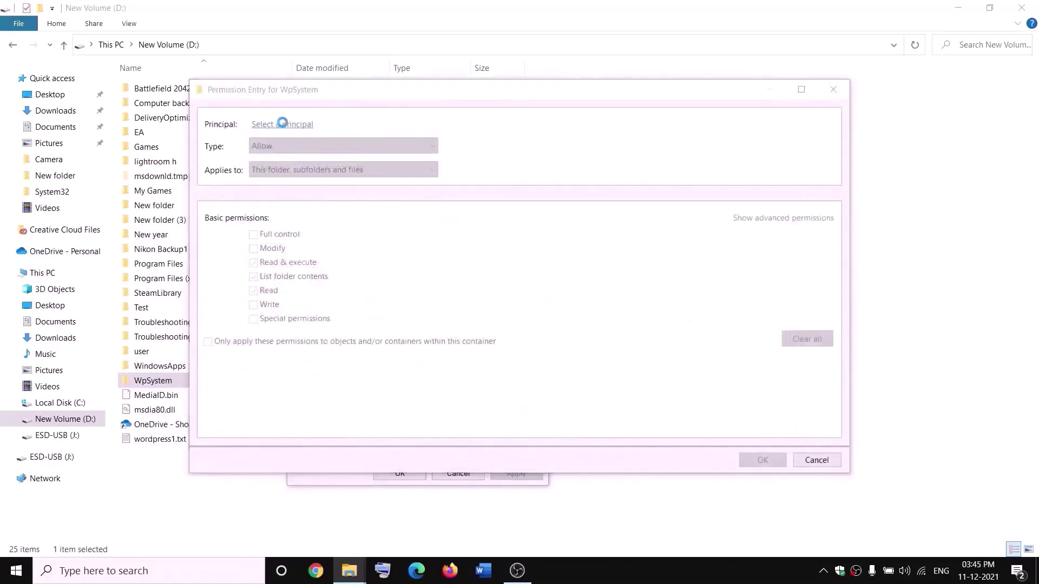
click(282, 126)
text(everyone)
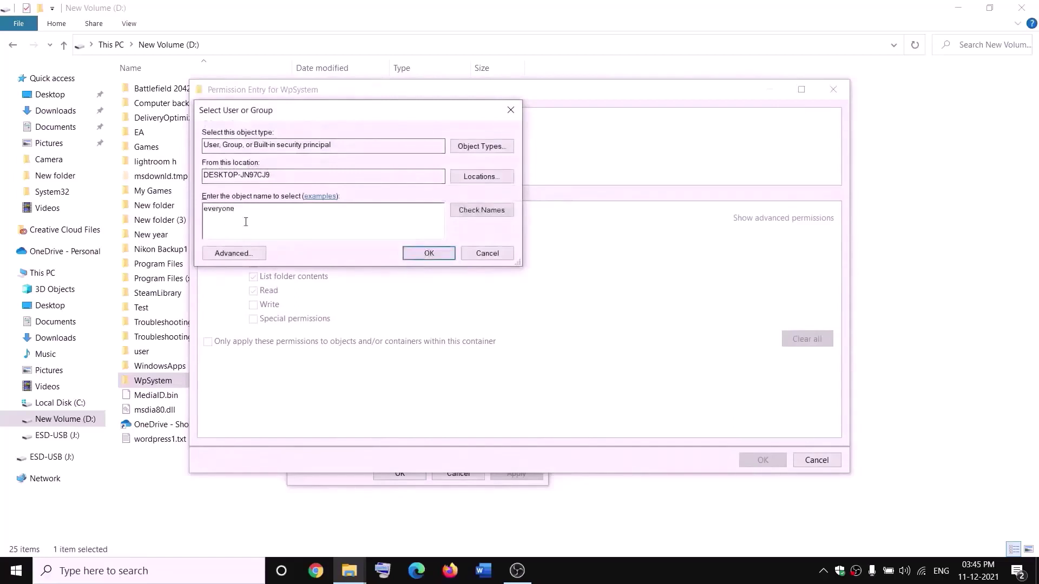
click(481, 210)
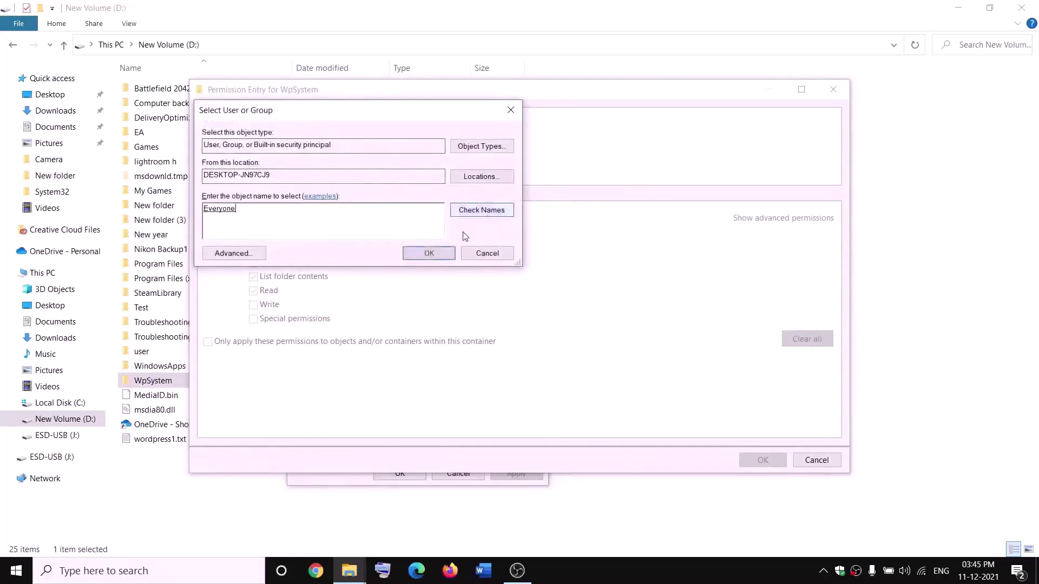
click(430, 253)
Give the Everyone entry full control, save it, and close the WpSystem folder's security settings and properties.
click(254, 236)
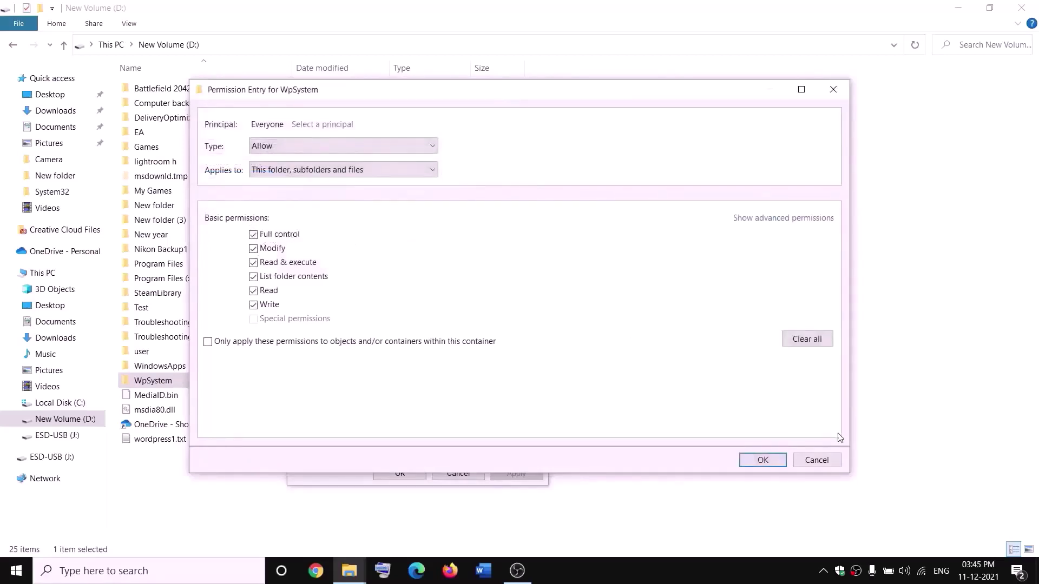
click(763, 460)
click(761, 436)
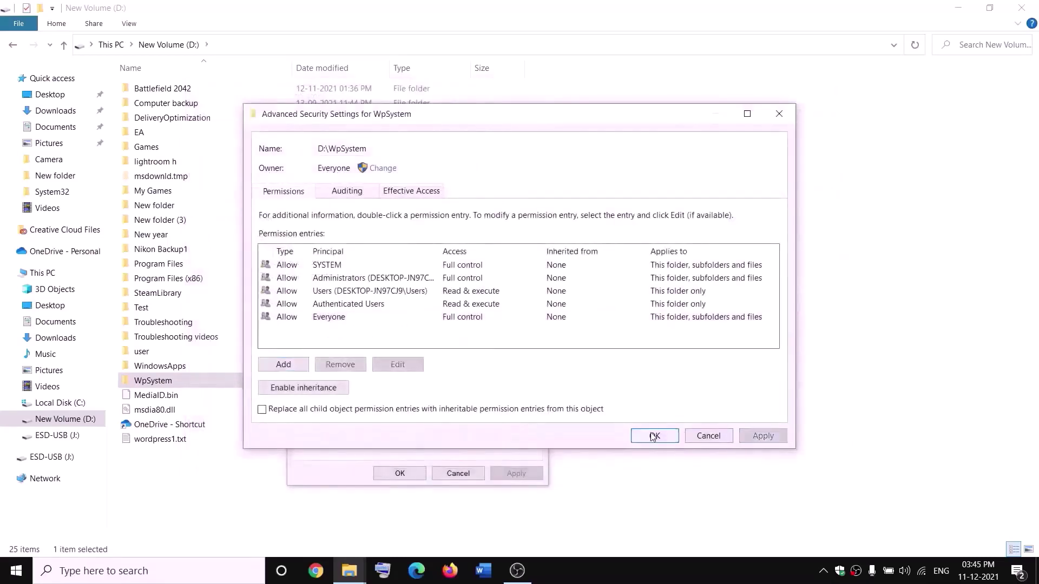
click(652, 436)
click(400, 474)
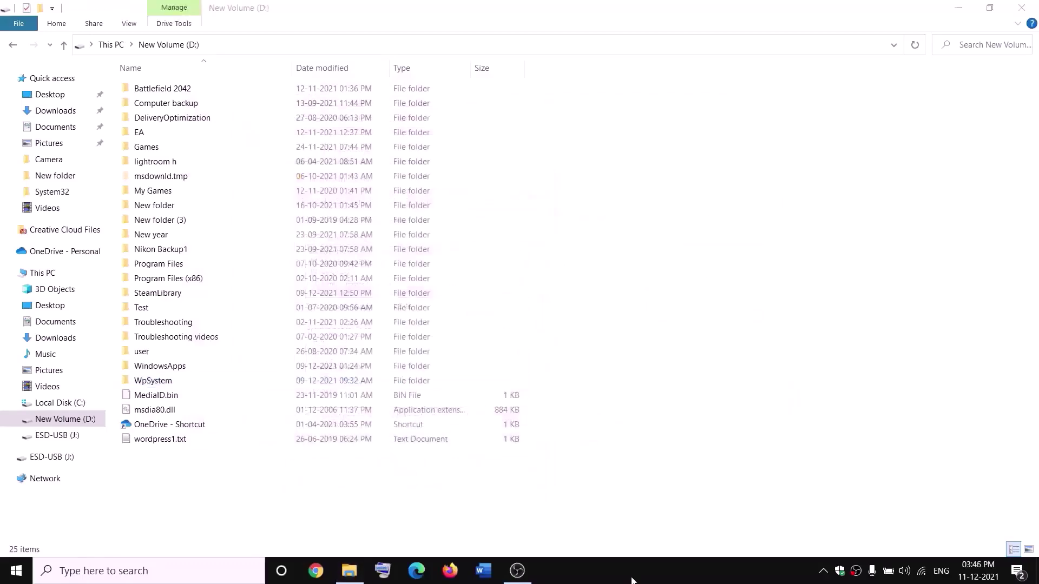
Rename the WpSystem folder on the D: drive as WpSystem.old.
right_click(151, 381)
click(41, 531)
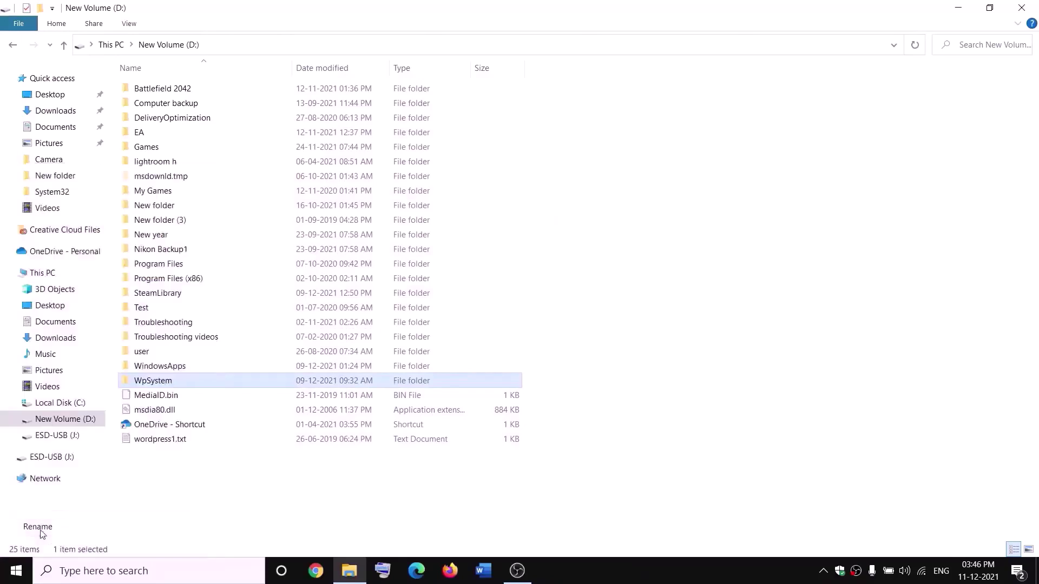
key(End)
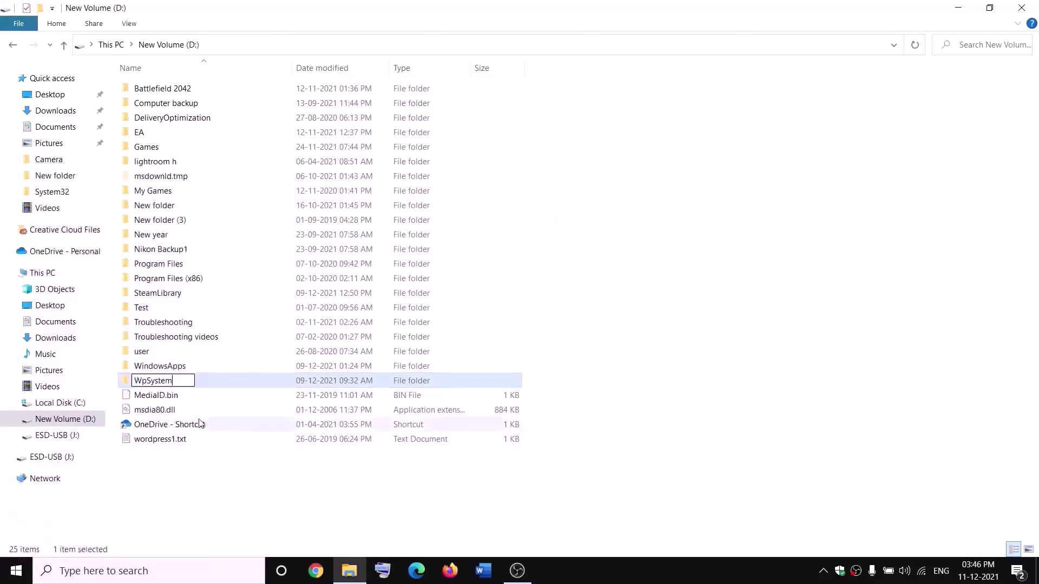
text(.old)
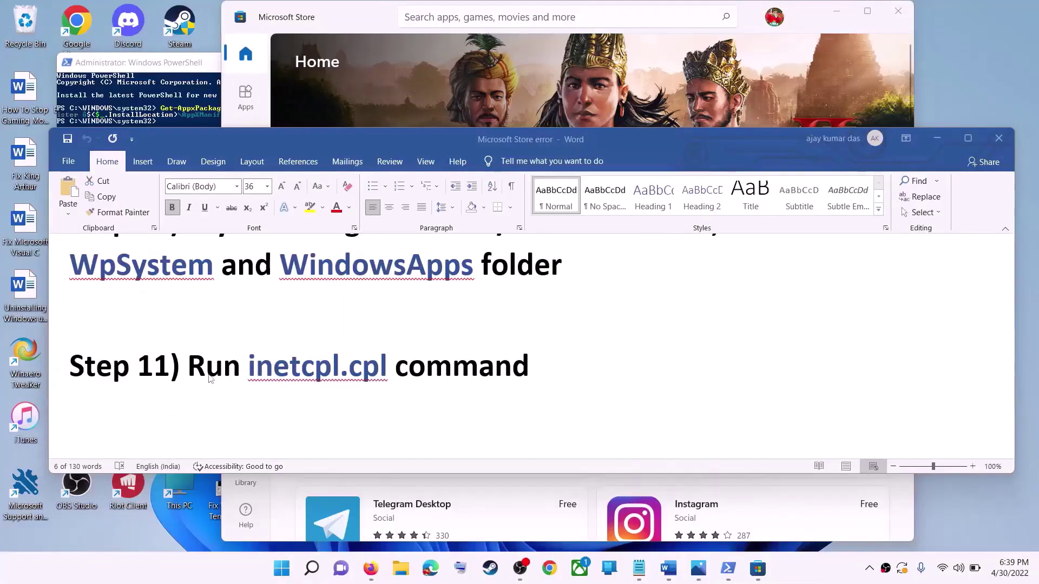
Follow Step 11 of the document by running inetcpl.cpl to open Internet Properties.
drag(188, 374, 525, 373)
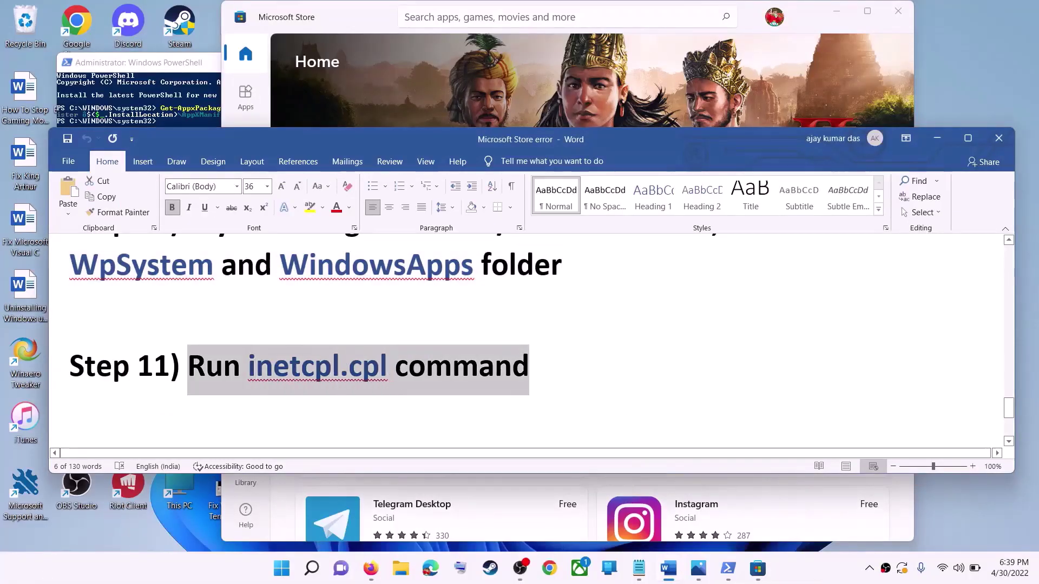
click(282, 569)
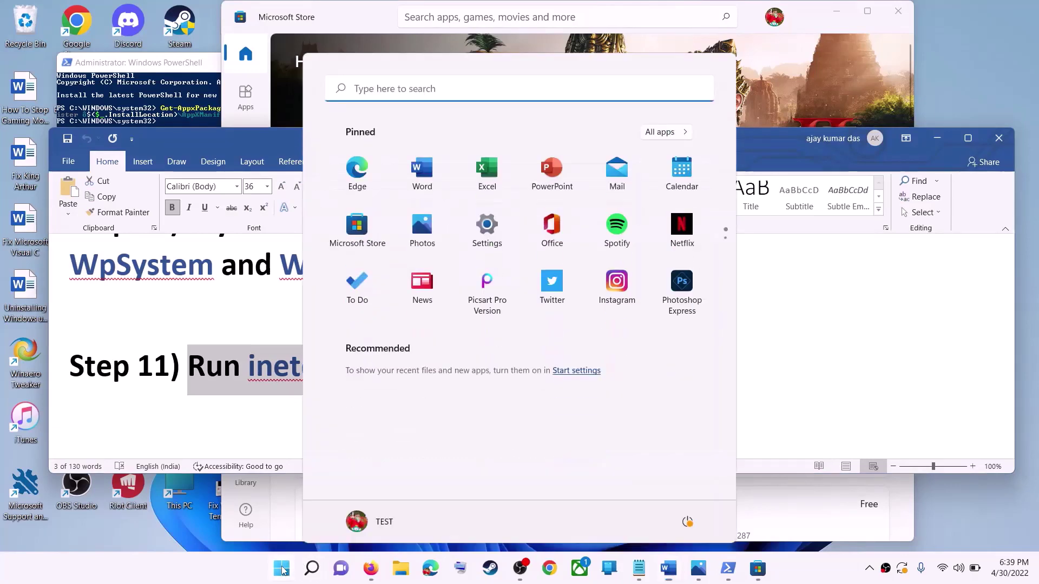
text(inetc)
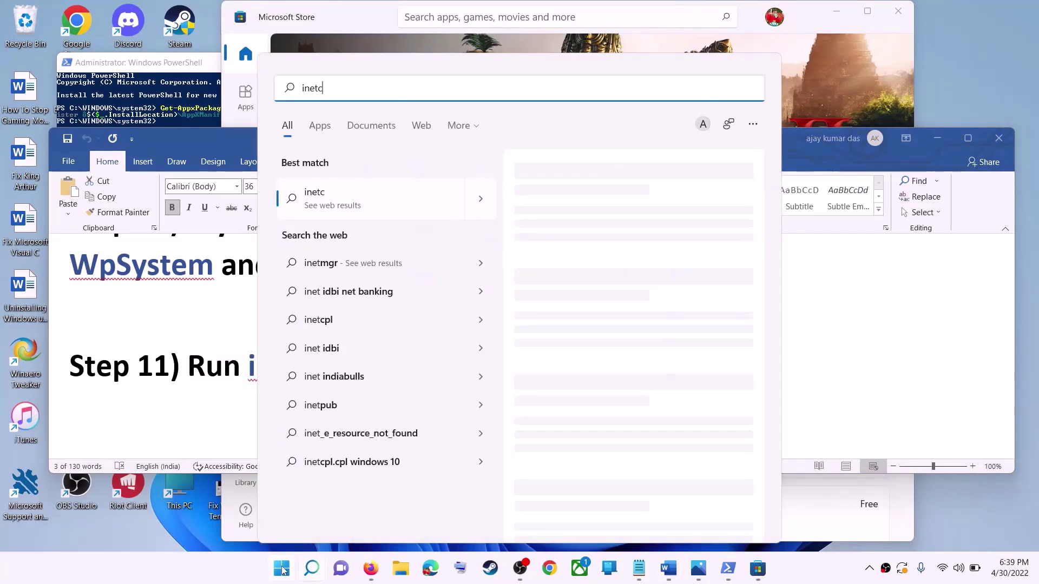
text(pl.cpl)
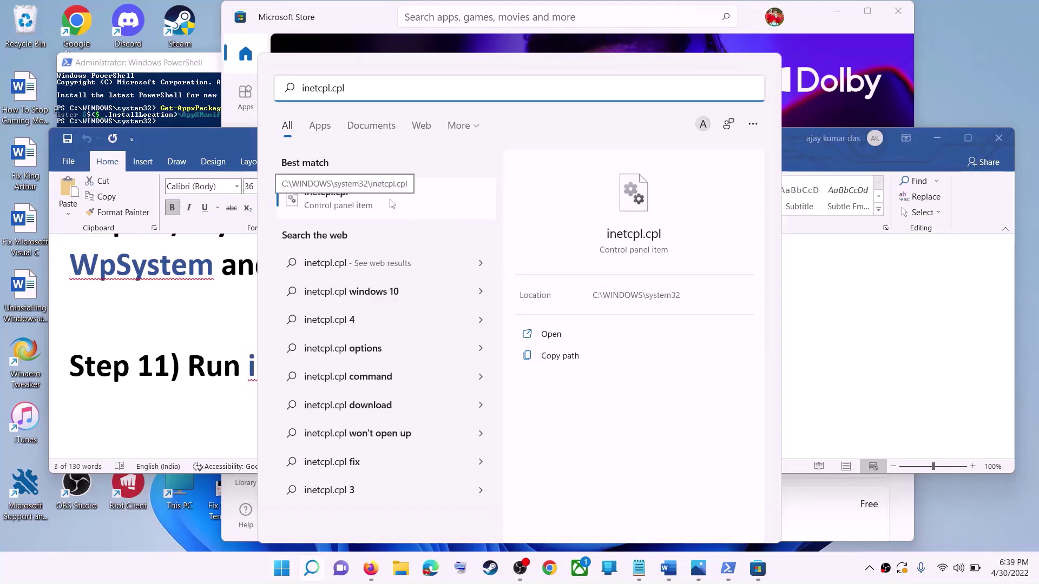
click(391, 204)
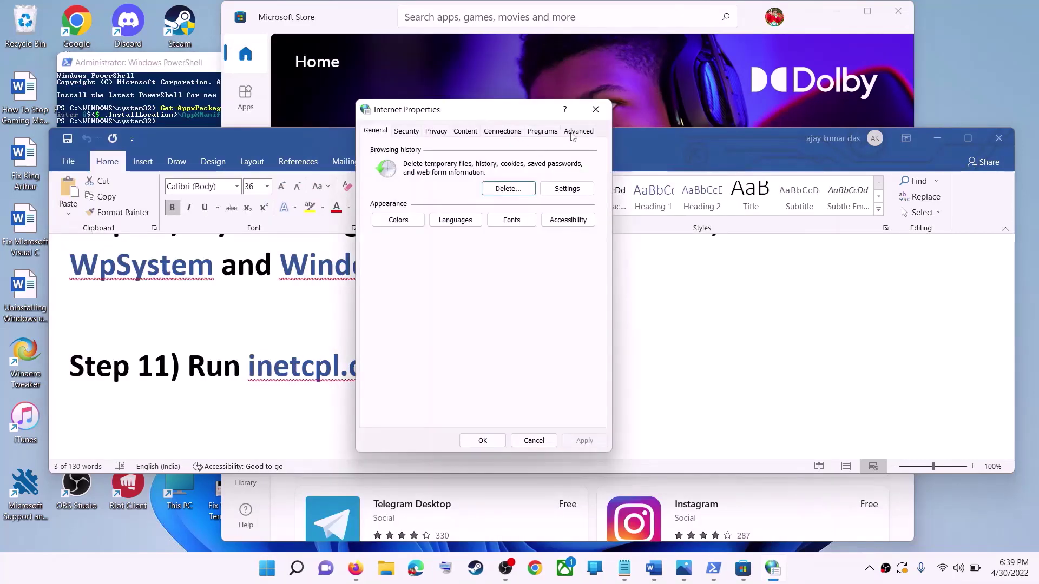
Review the TLS options in the advanced internet settings and close Internet Properties.
click(576, 132)
scroll(526, 248, down, 15)
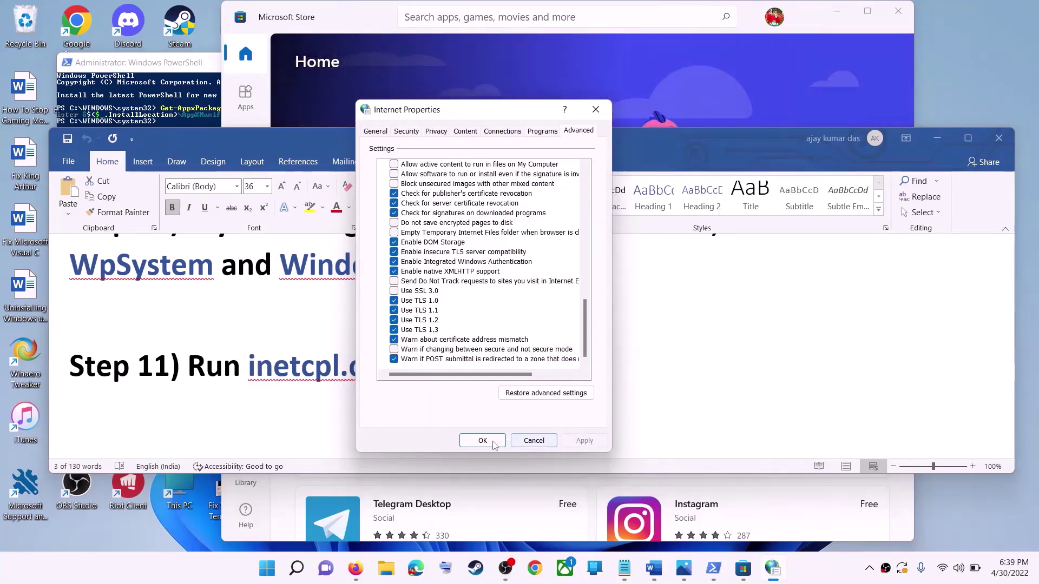
click(533, 440)
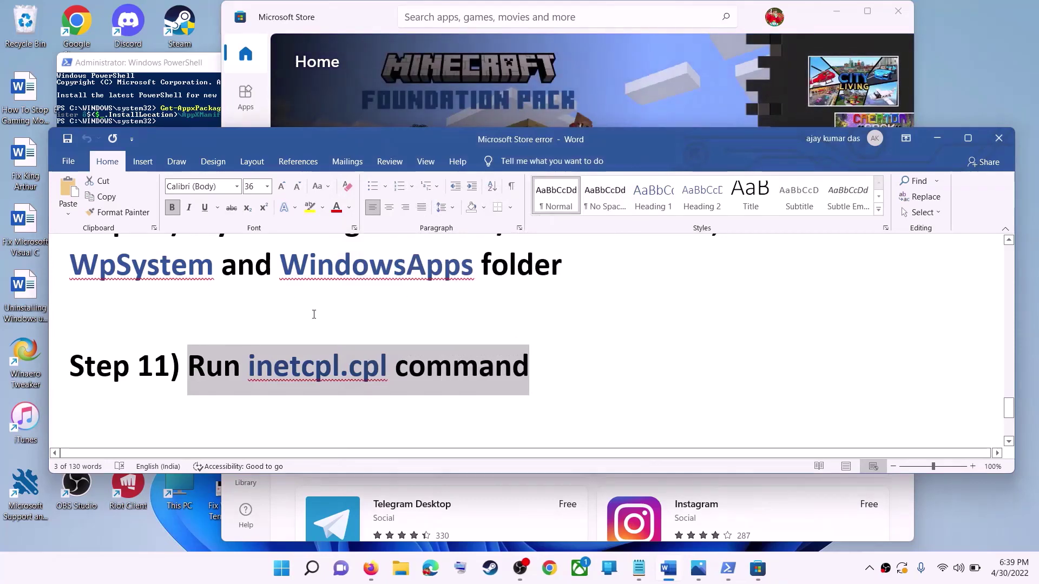
Read Step 12 on updating Windows with the media creation tool, including the Windows 10 and Windows 11 download links.
click(295, 331)
scroll(357, 340, down, 2)
scroll(357, 340, down, 3)
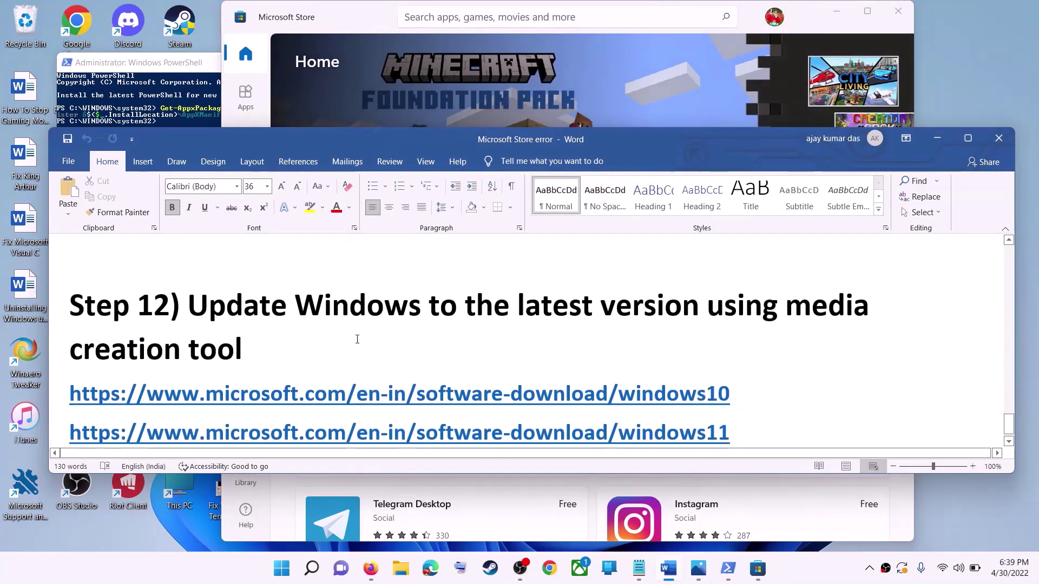
drag(188, 306, 717, 339)
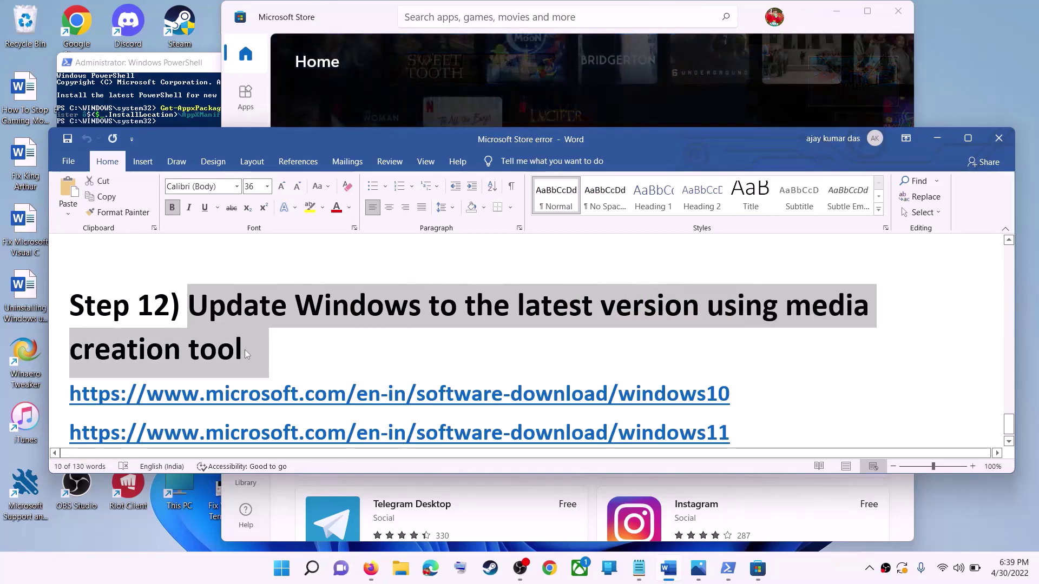
click(245, 349)
scroll(301, 348, down, 1)
triple_click(756, 371)
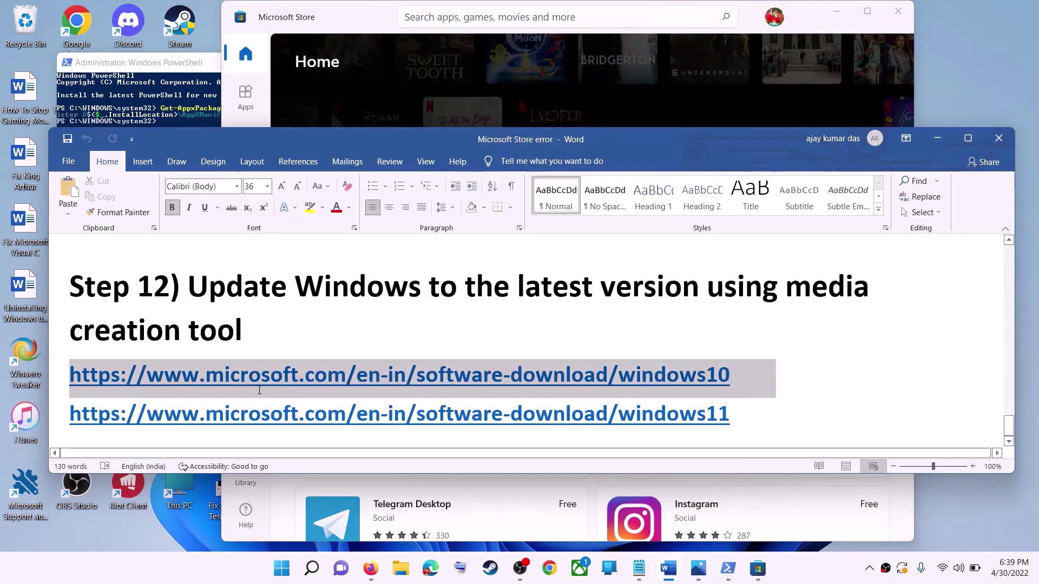
triple_click(631, 417)
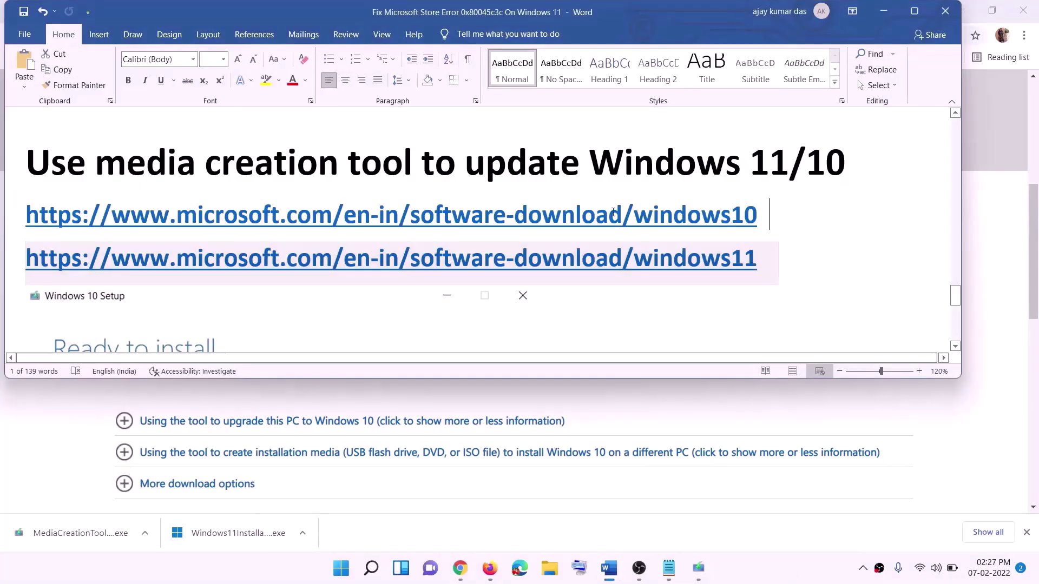
triple_click(767, 216)
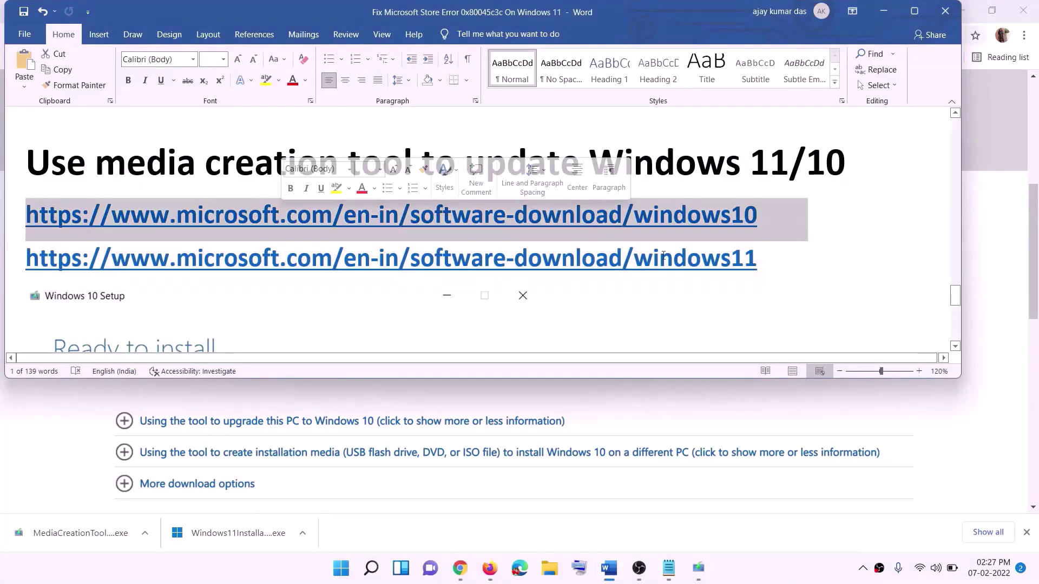
triple_click(773, 260)
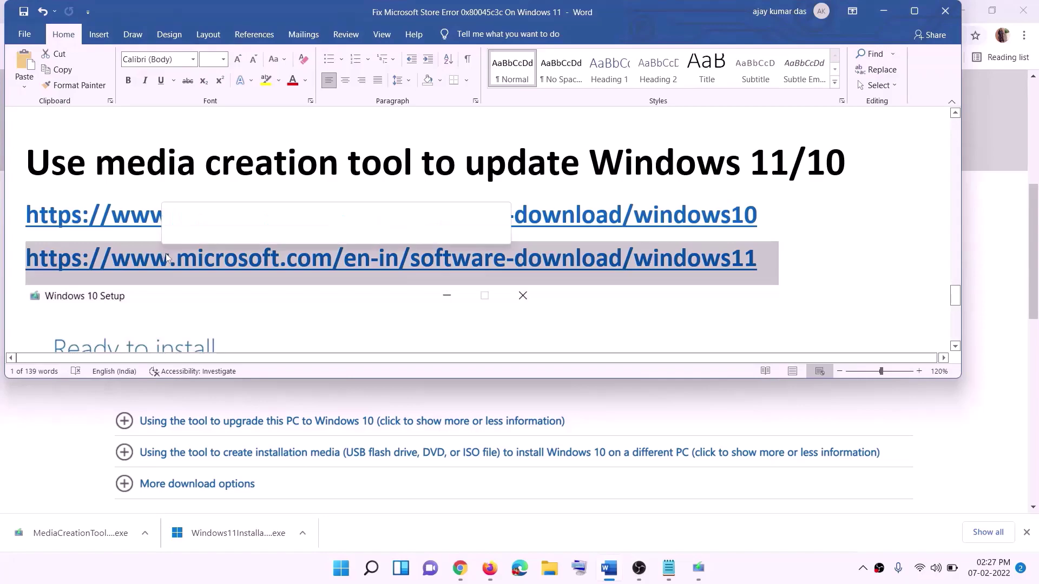
Switch to the Windows 10 download page in Chrome and examine the section offering the media creation tool.
click(883, 10)
scroll(442, 277, up, 6)
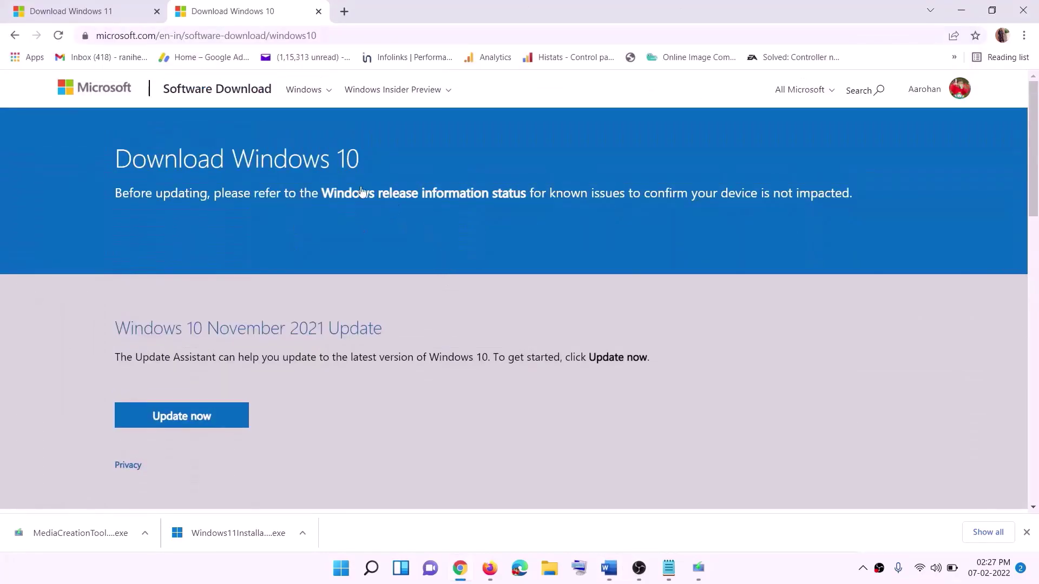
scroll(394, 203, down, 5)
drag(122, 326, 239, 322)
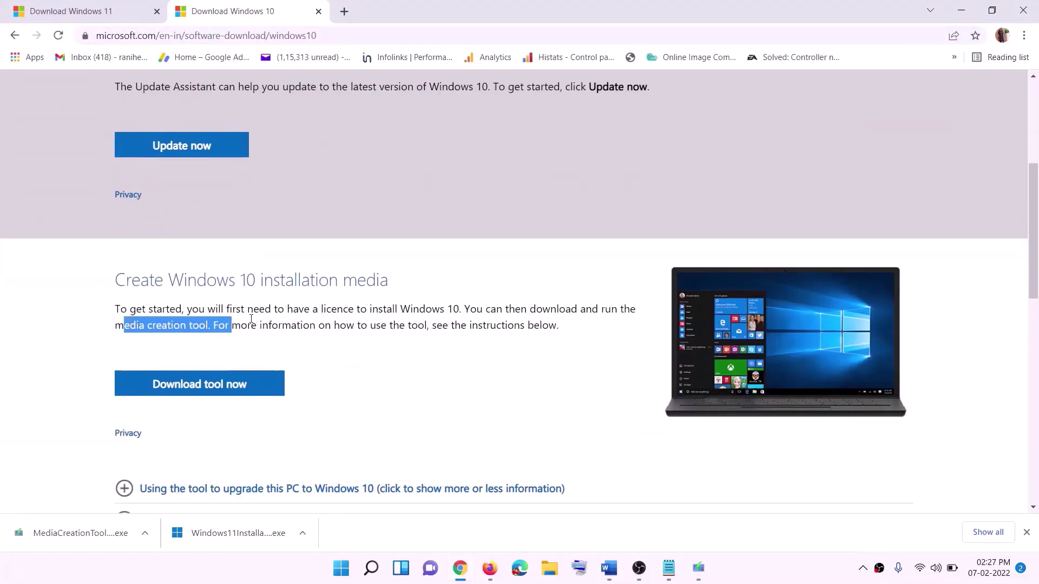
scroll(347, 297, down, 3)
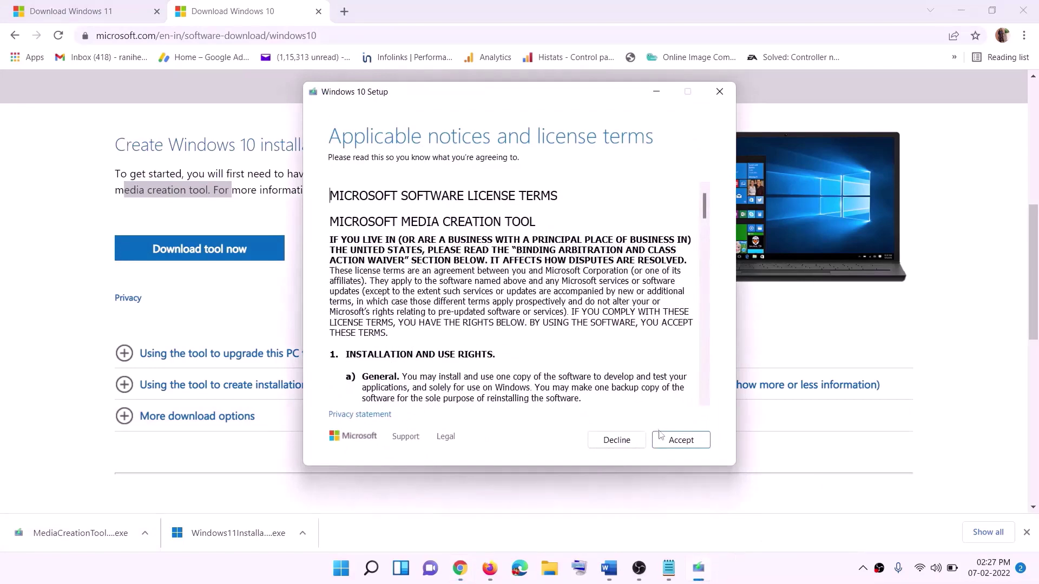
Accept the license terms in Windows 10 Setup and proceed with the Upgrade this PC now option.
click(676, 442)
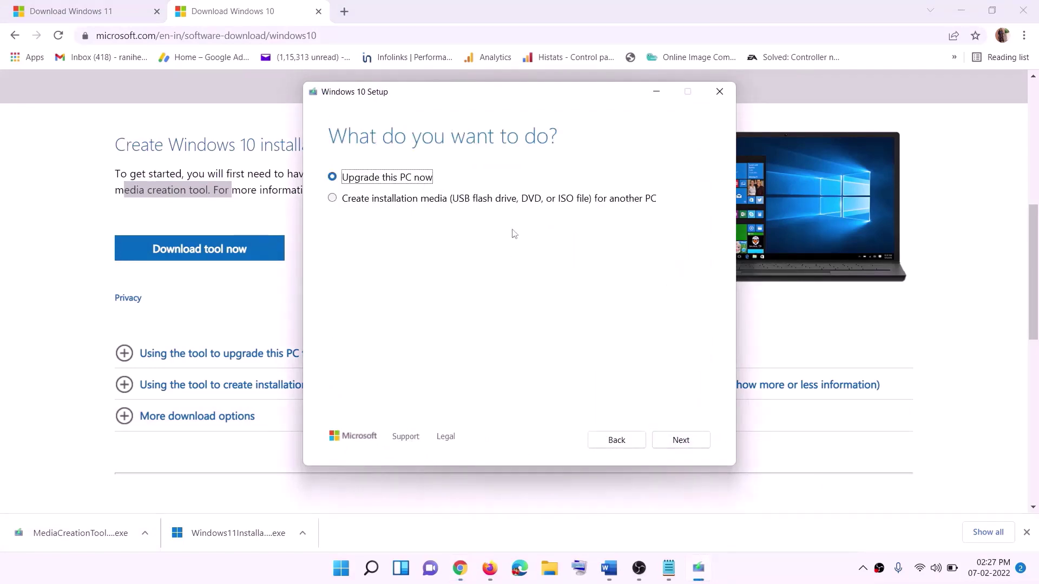
click(680, 440)
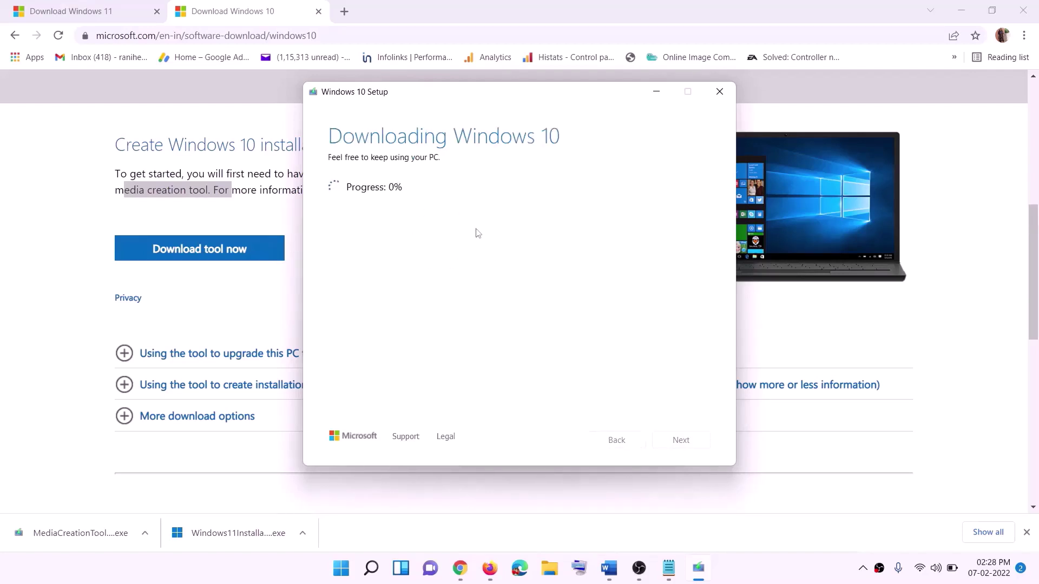
click(766, 579)
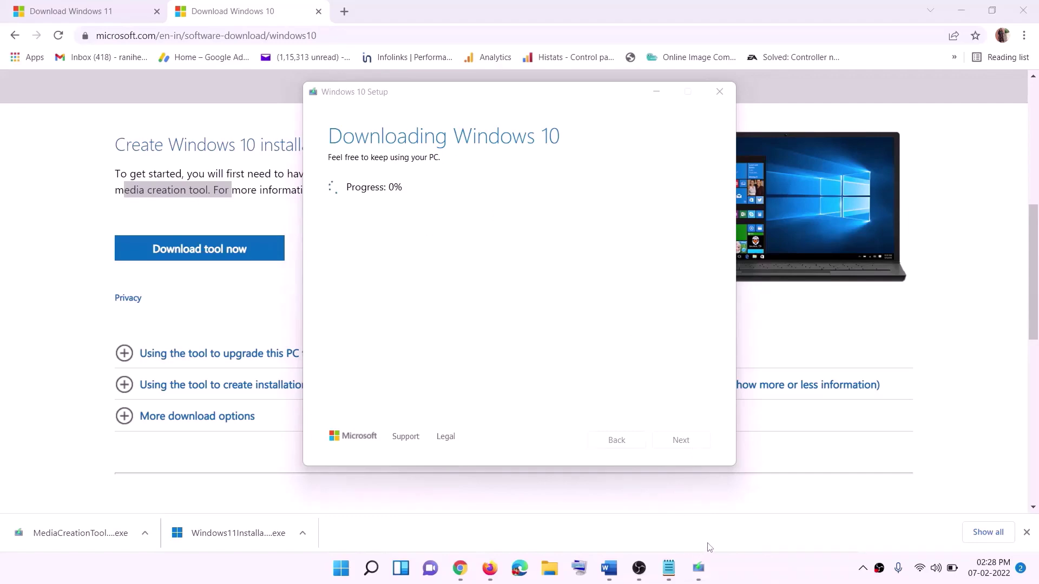
Switch to the Word document, maximize it, and review the Ready to install screenshot for the choices to keep.
click(615, 578)
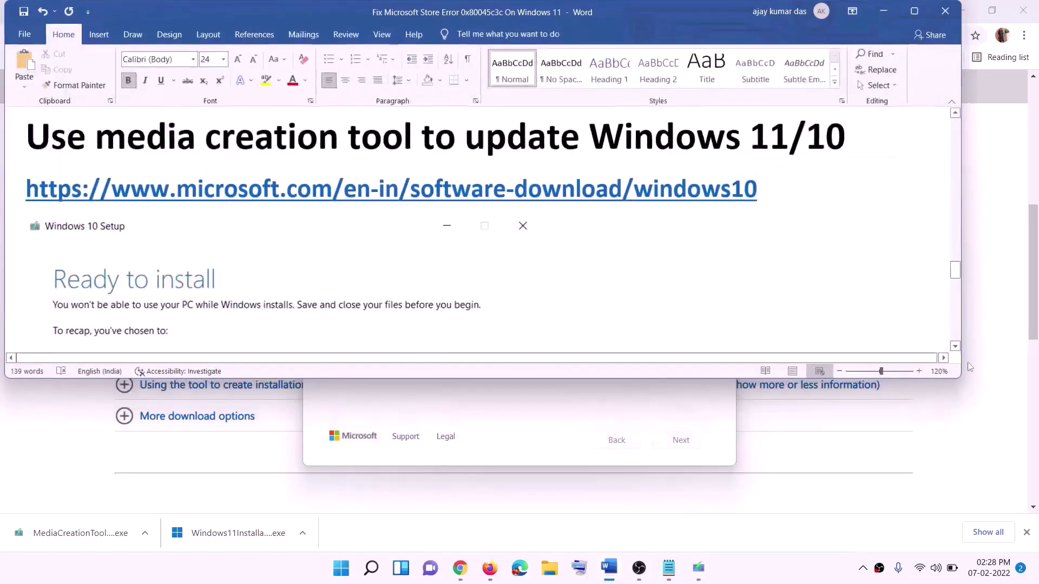
scroll(53, 247, down, 2)
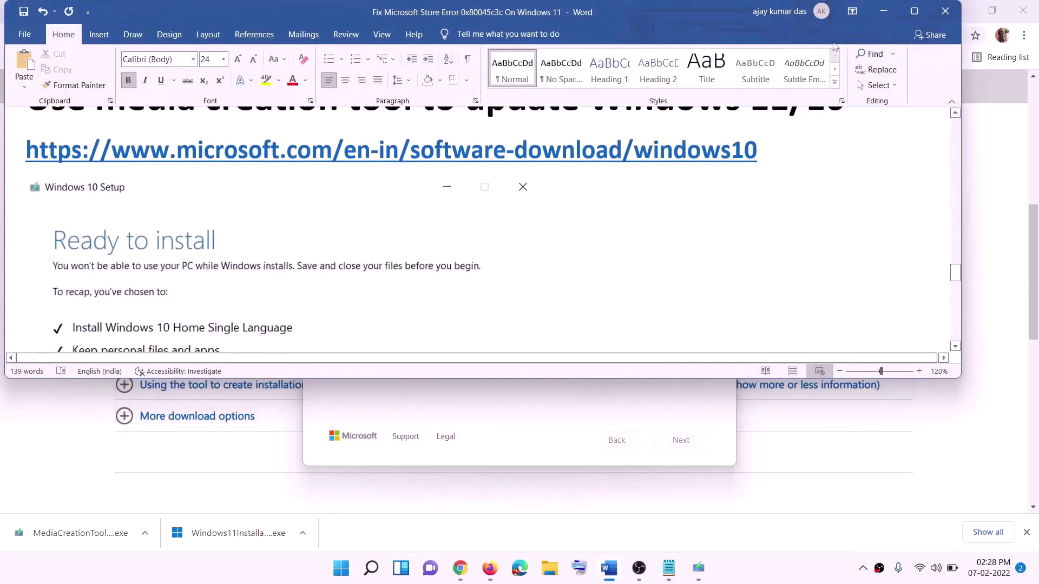
click(914, 11)
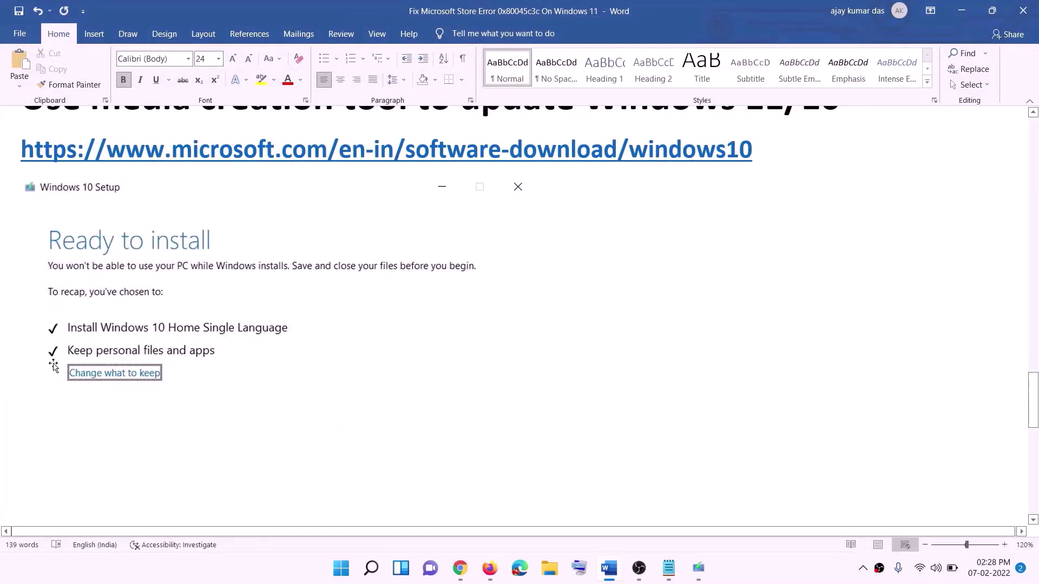
scroll(534, 377, down, 1)
scroll(534, 379, down, 1)
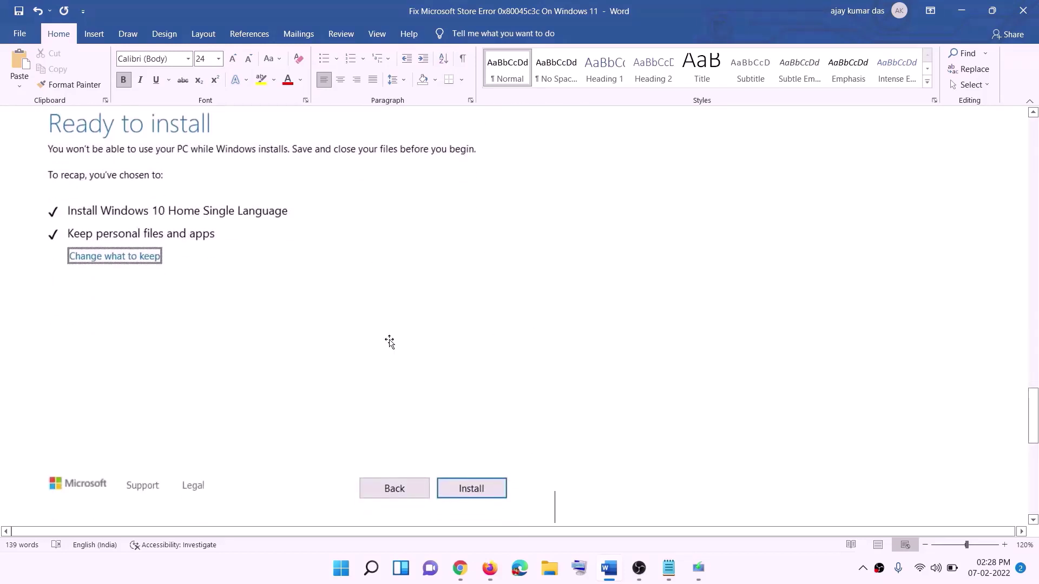
scroll(425, 336, up, 1)
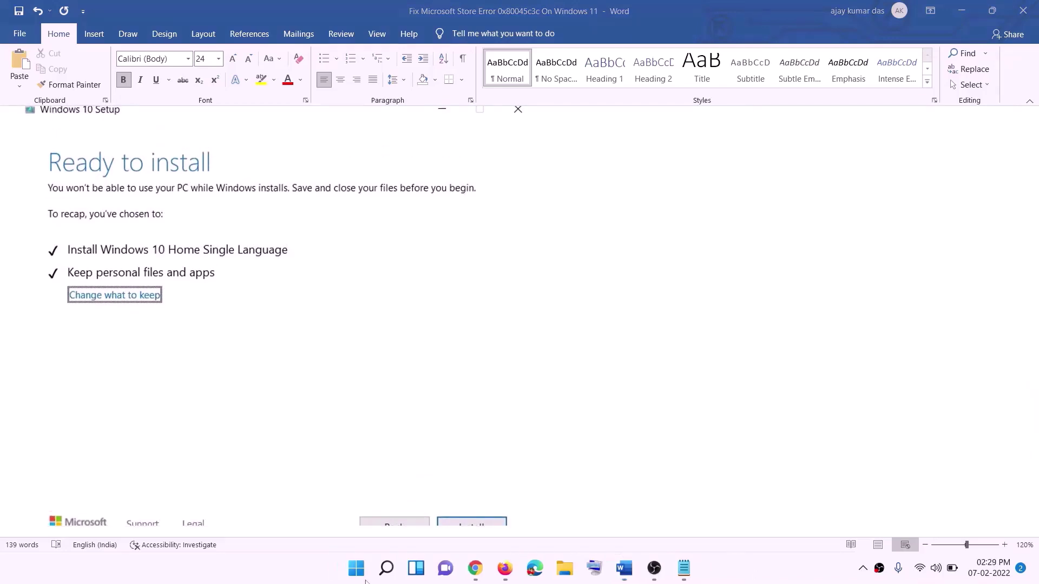
Switch to the Windows 11 download page in Chrome and download the media creation tool under Create Windows 11 Installation Media.
click(476, 569)
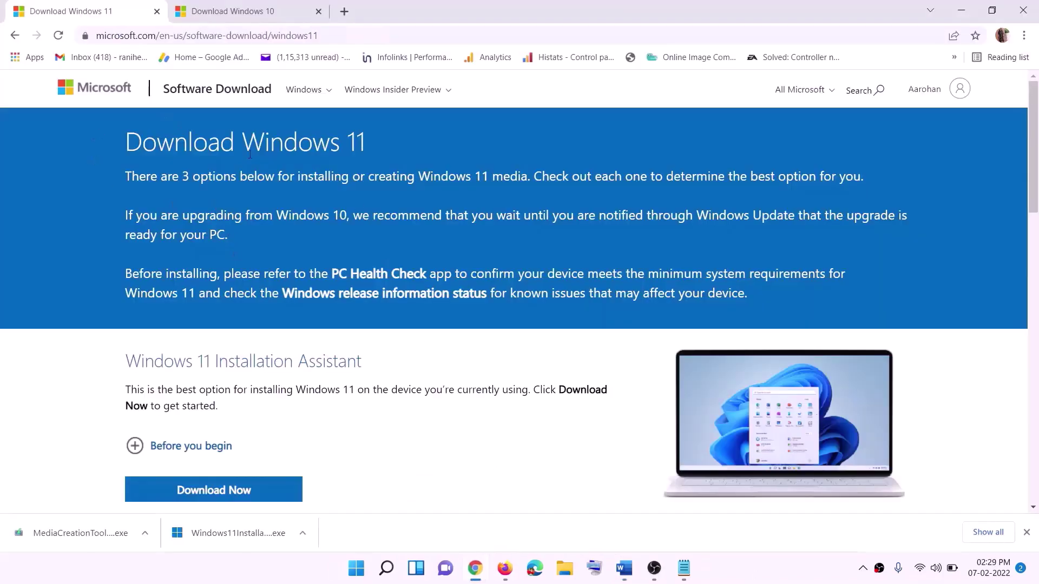
scroll(336, 355, down, 5)
click(199, 321)
drag(198, 321, 300, 321)
click(206, 411)
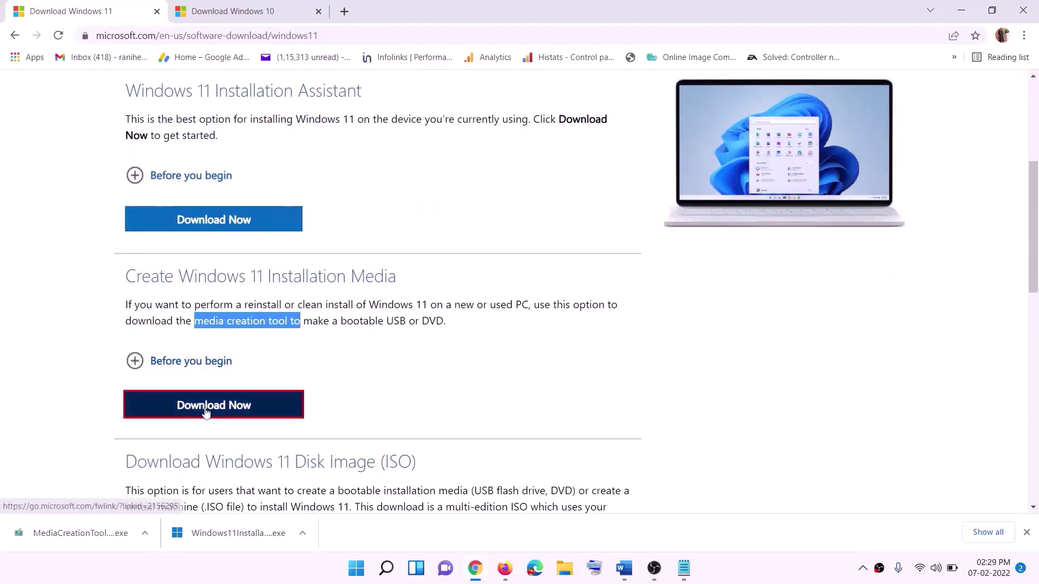
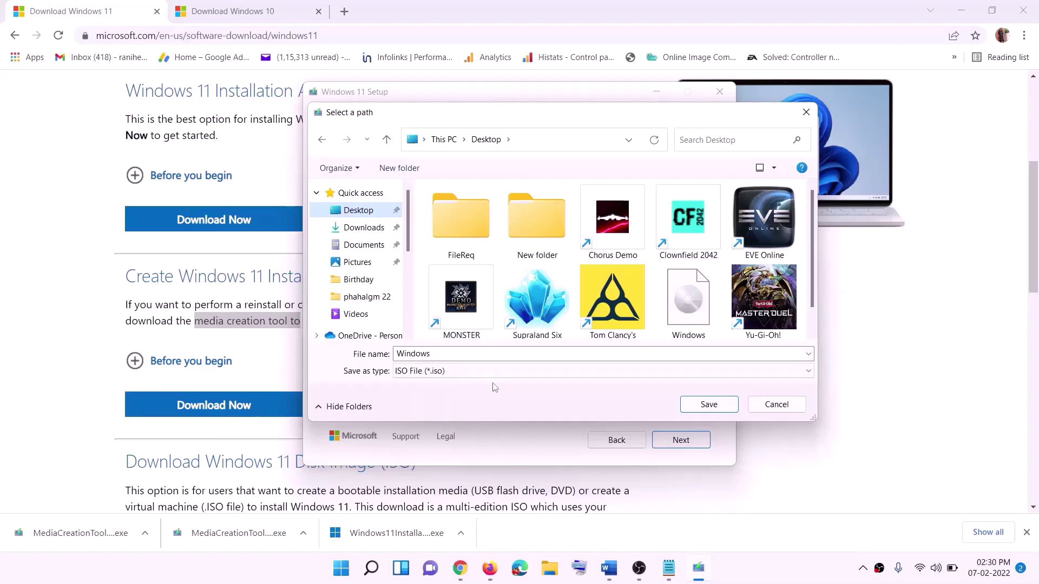
Save the Windows 11 ISO file as Windows in the Desktop folder and open the disc image from the desktop.
click(709, 406)
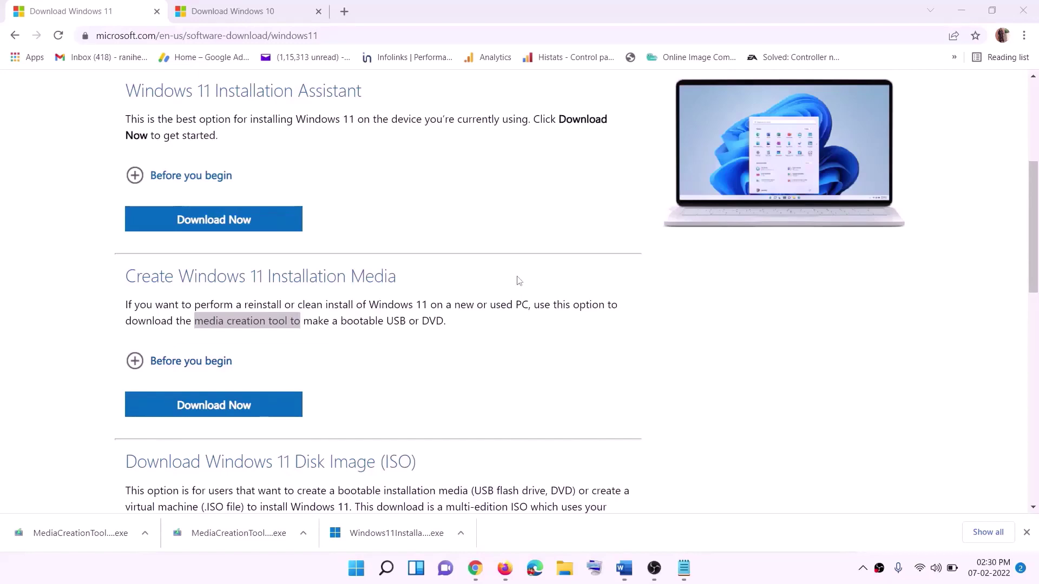
key(super+d)
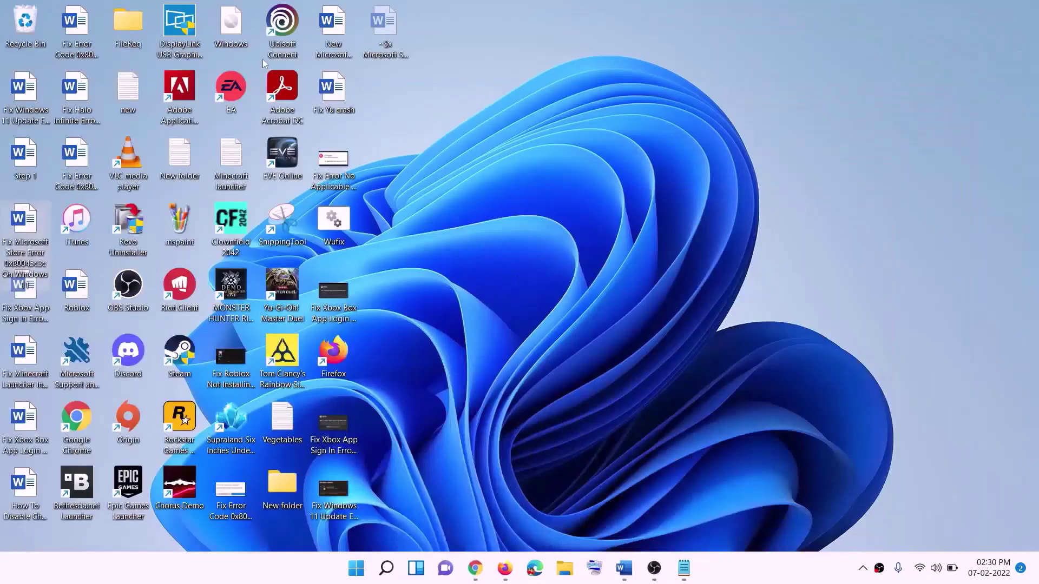
drag(237, 28, 416, 319)
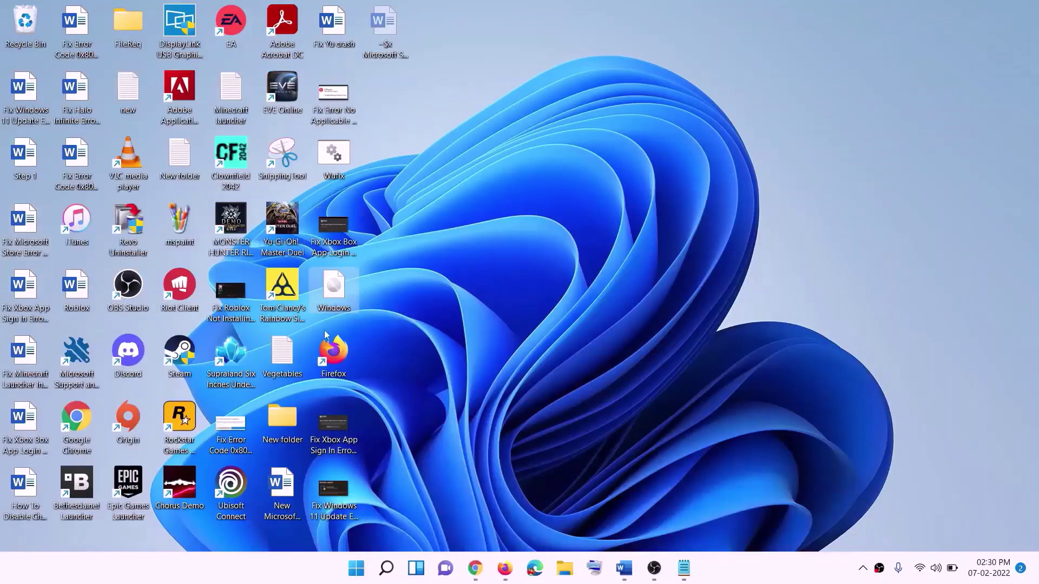
double_click(346, 284)
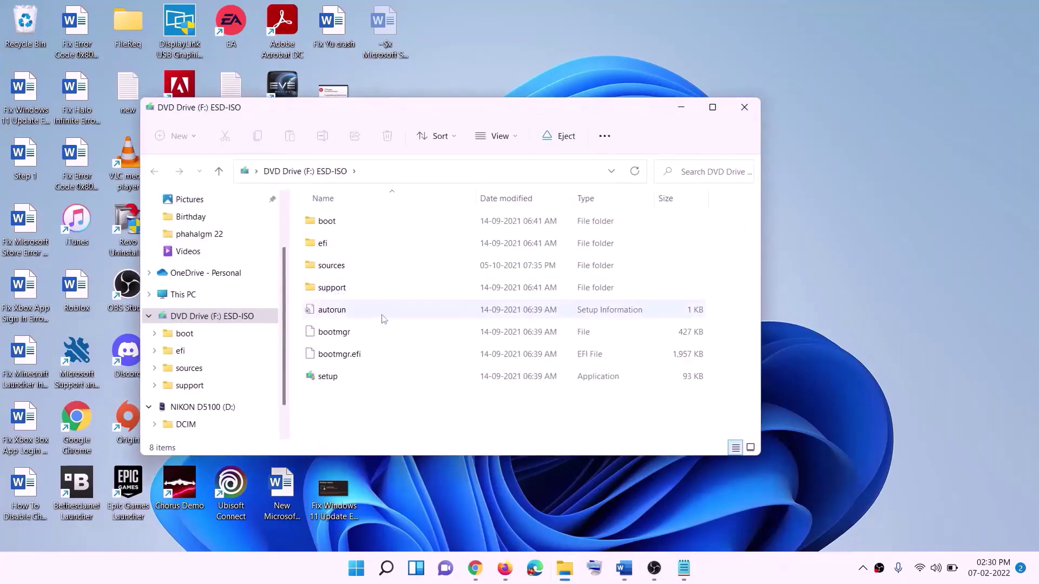
Run setup from the ESD-ISO drive with administrator permission and proceed past the Install Windows 11 page.
click(334, 377)
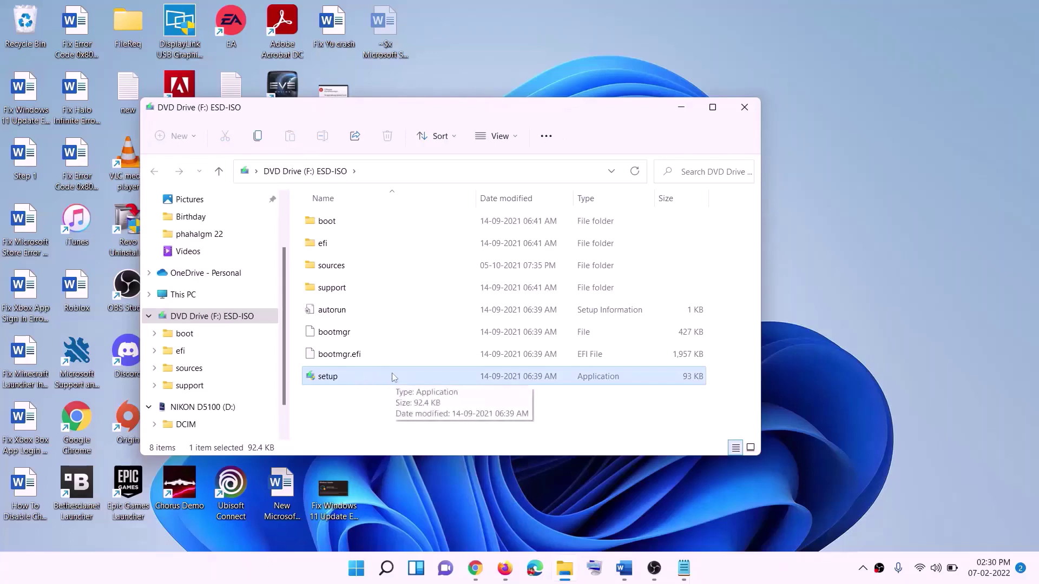
double_click(354, 376)
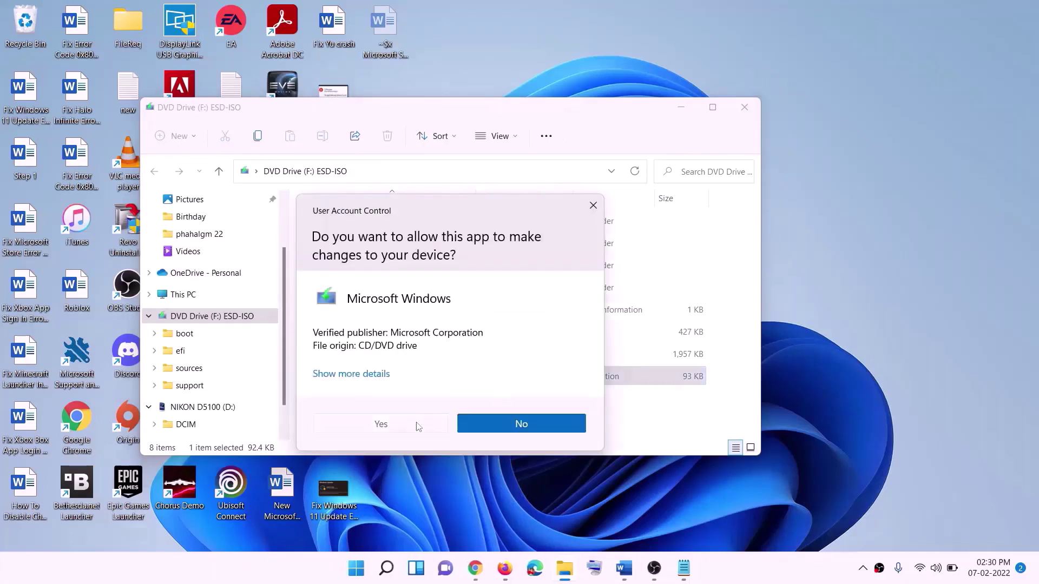
click(417, 425)
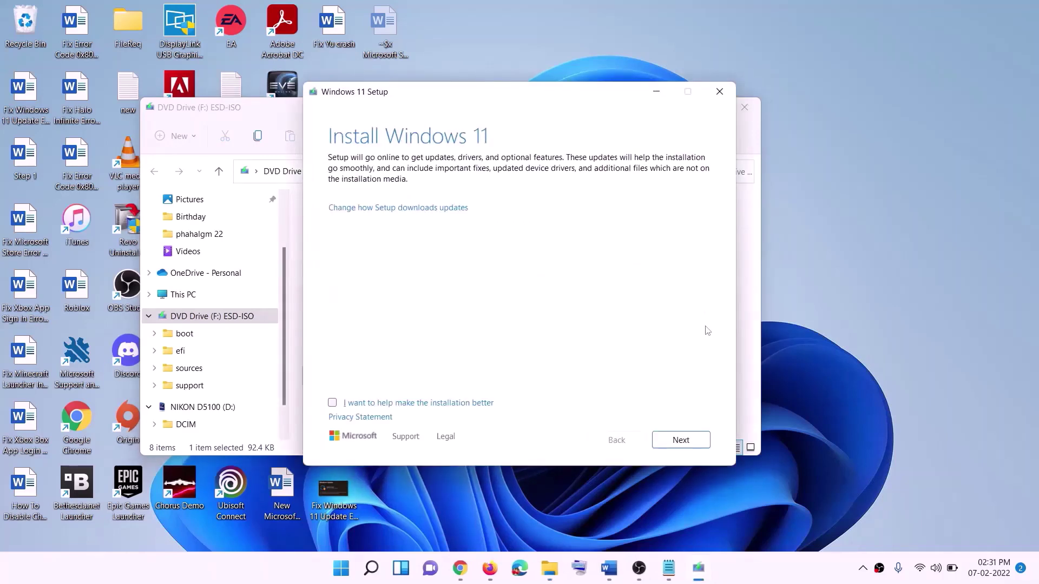
click(686, 440)
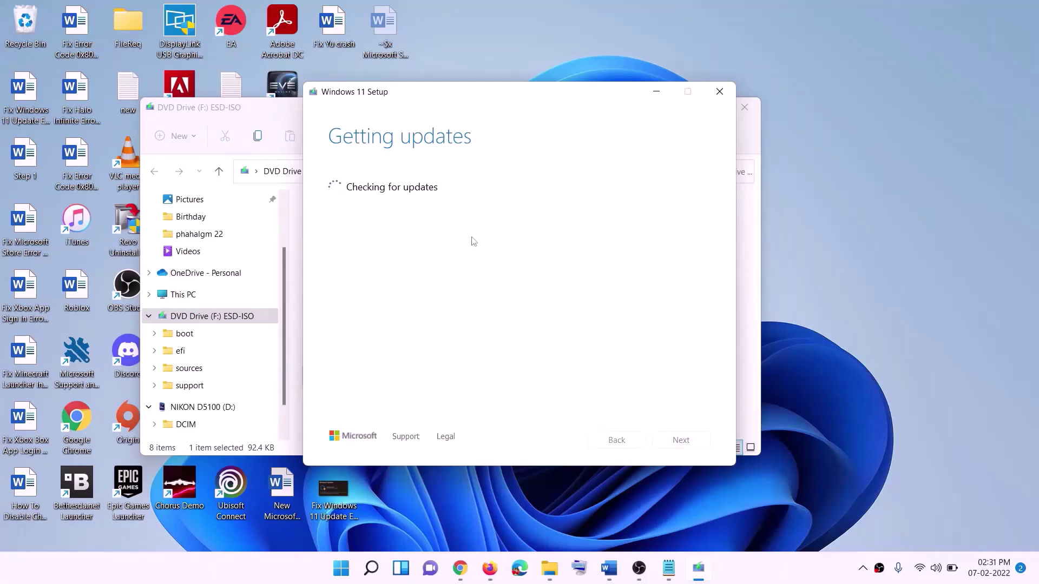
Switch to the Word document and review the Windows 11 Ready to install screenshot for the items to keep.
click(609, 569)
click(827, 339)
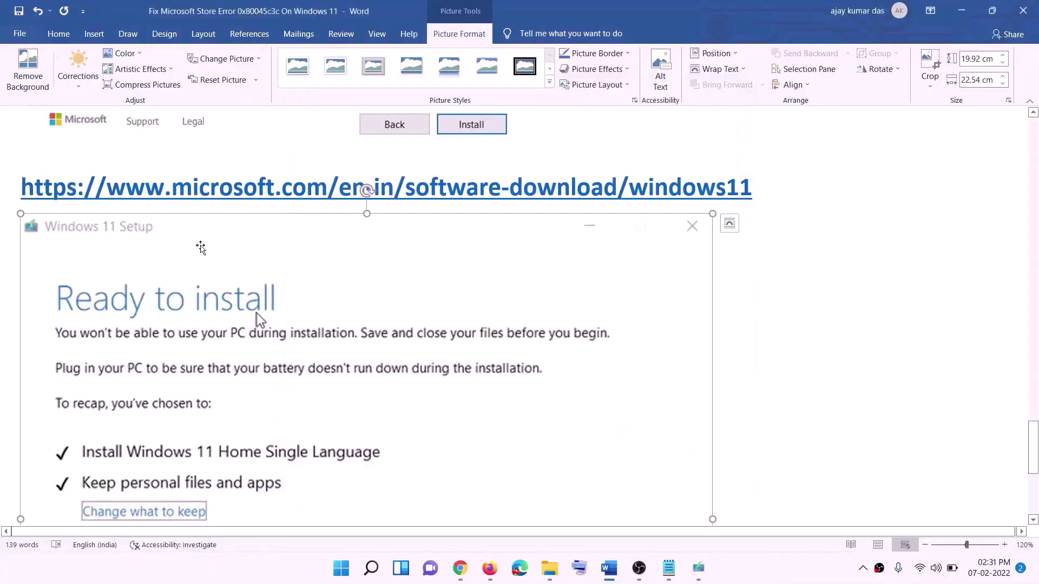
scroll(239, 271, down, 5)
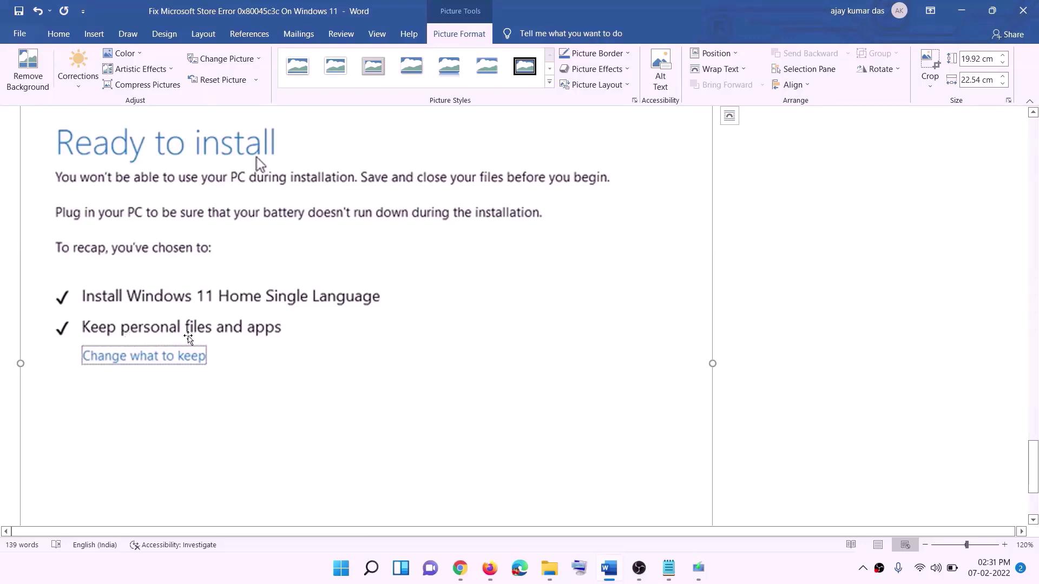
scroll(405, 344, down, 4)
scroll(553, 406, up, 9)
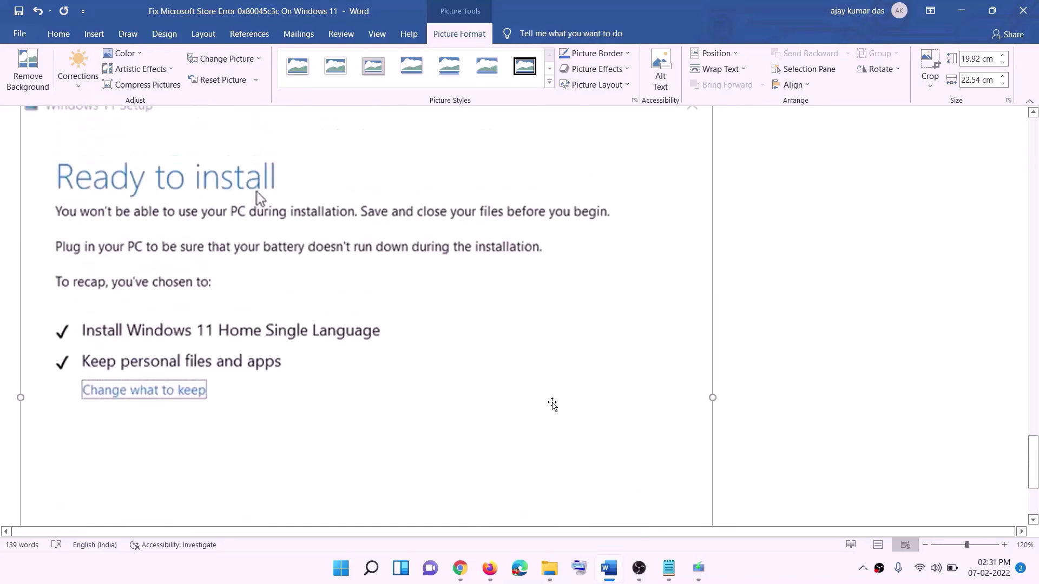